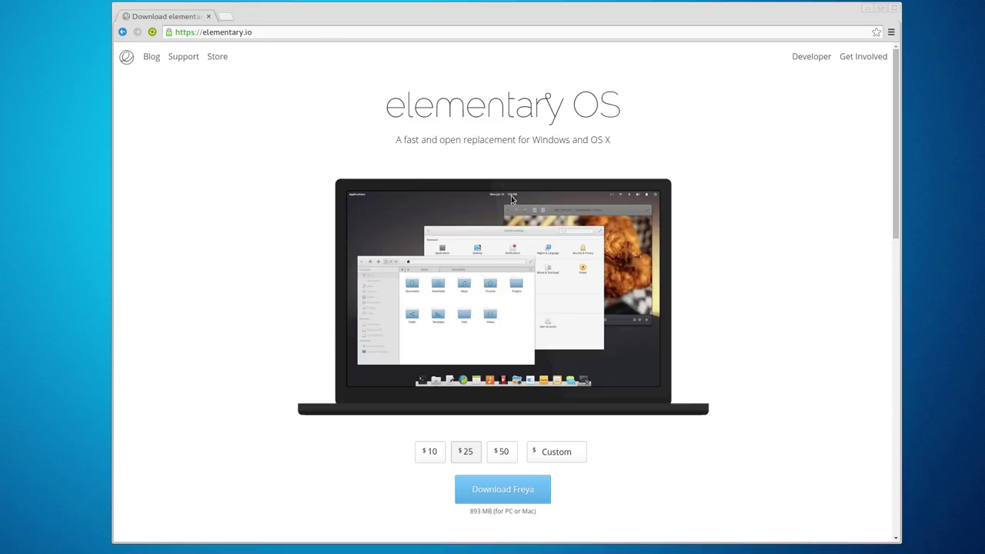
# - Select the elementary.io address, then scroll through the homepage
pyautogui.moveTo(203, 32); pyautogui.dragTo(259, 34)
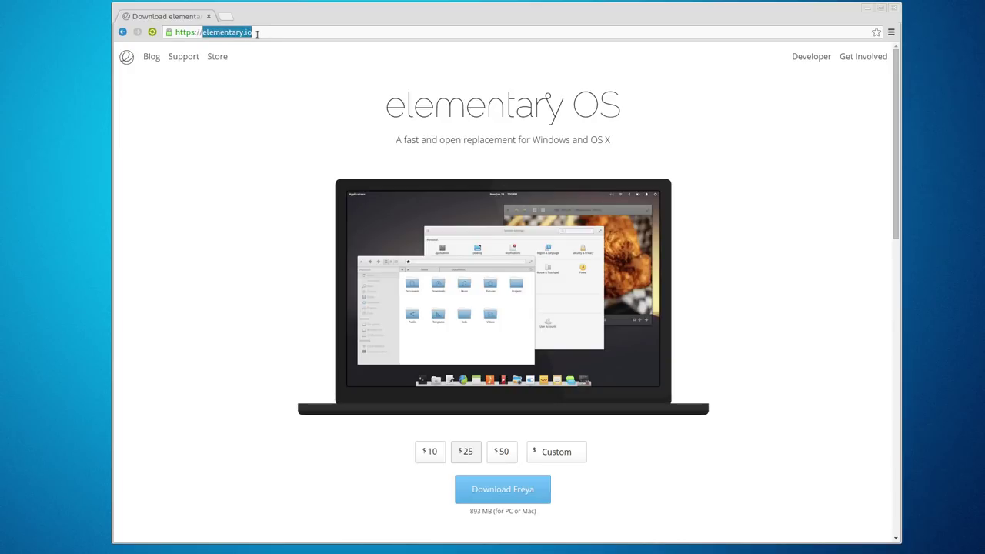
pyautogui.click(200, 242)
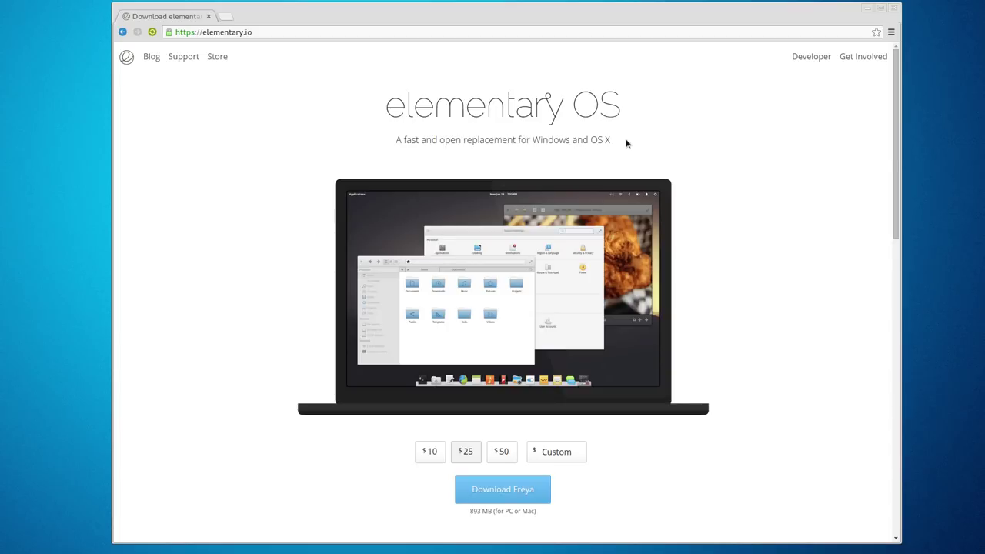
pyautogui.scroll(-5, 812, 186)
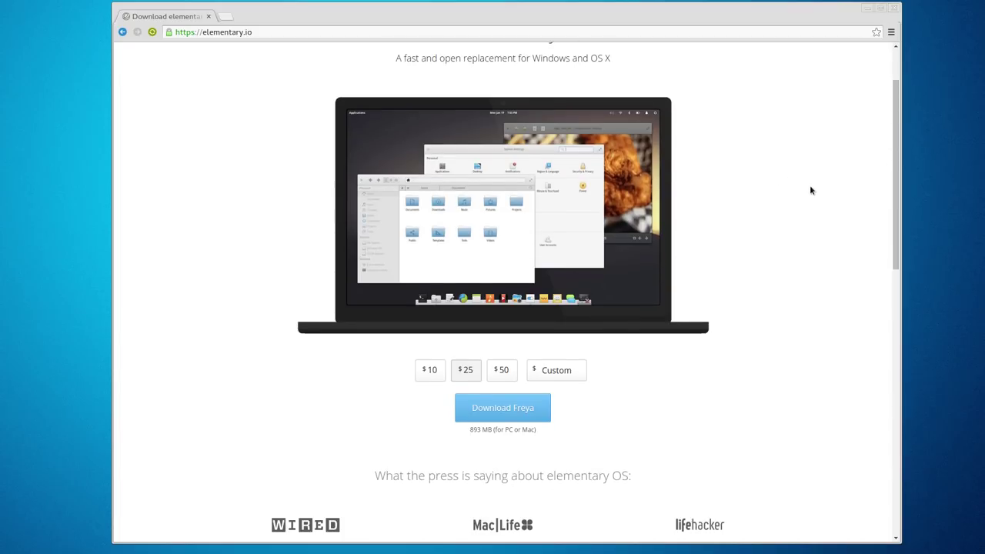
pyautogui.scroll(-5, 809, 186)
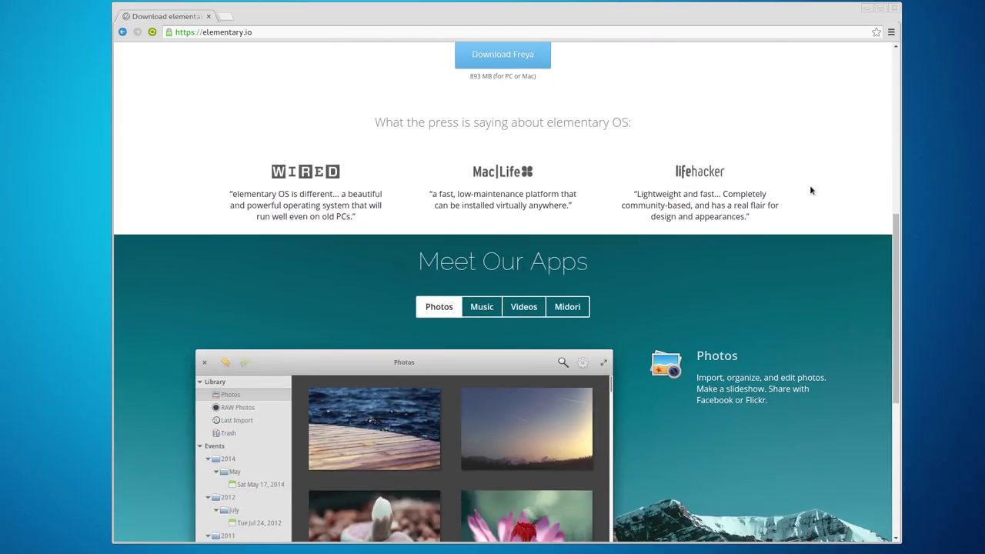
pyautogui.scroll(-1, 810, 191)
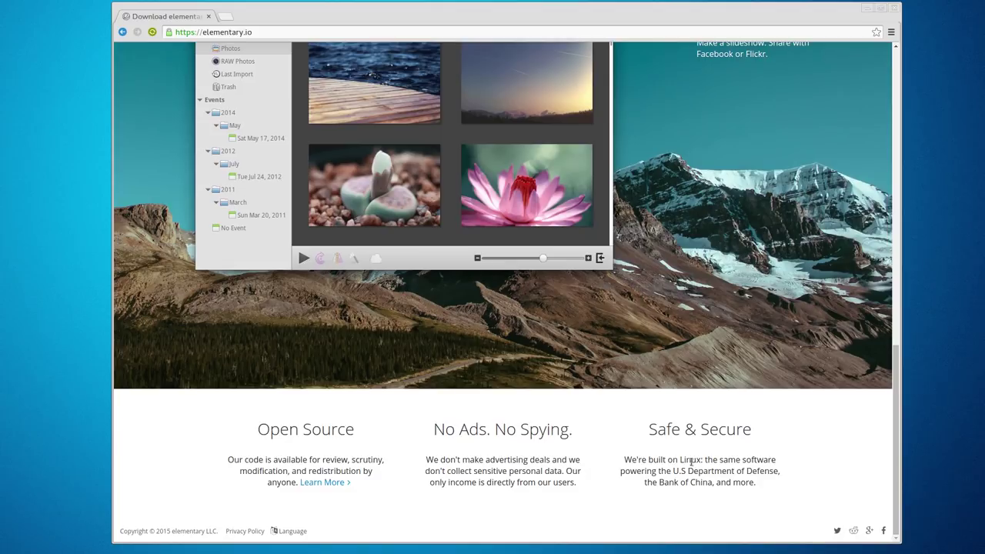
pyautogui.scroll(7, 681, 458)
pyautogui.scroll(3, 680, 462)
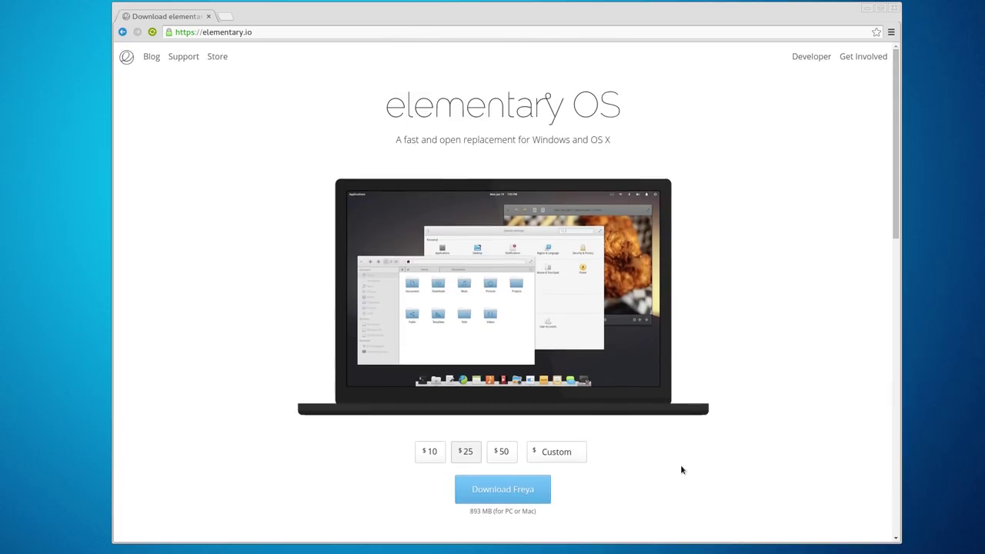
pyautogui.scroll(-2, 680, 464)
pyautogui.scroll(2, 682, 477)
pyautogui.scroll(-9, 554, 416)
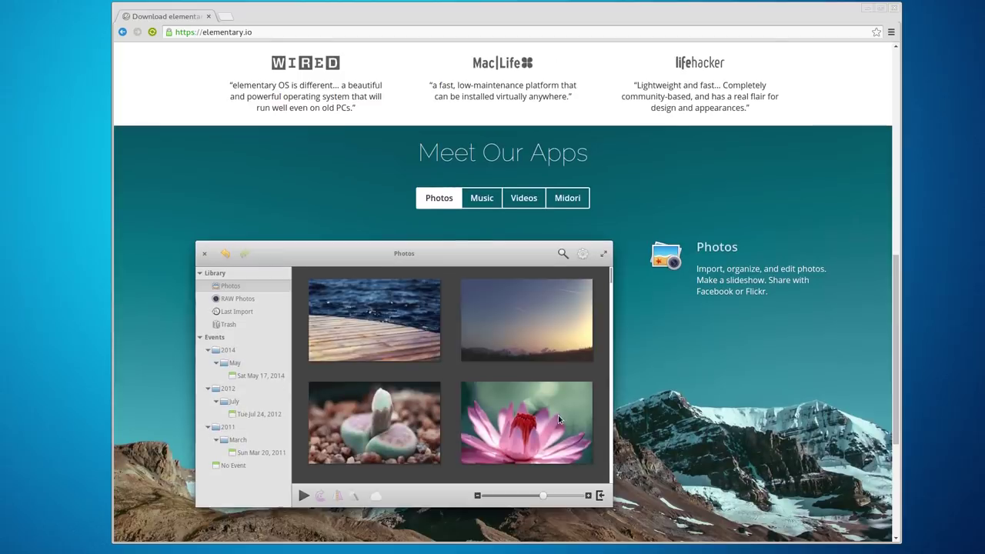
pyautogui.scroll(1, 698, 219)
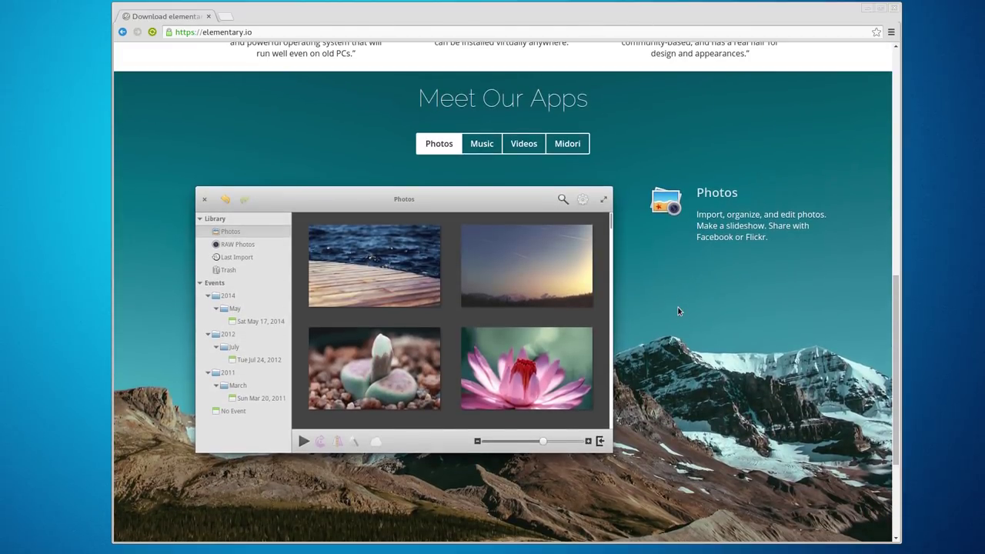
# - Preview the Music, Photos and Videos app demos, then return to the page top
pyautogui.click(482, 151)
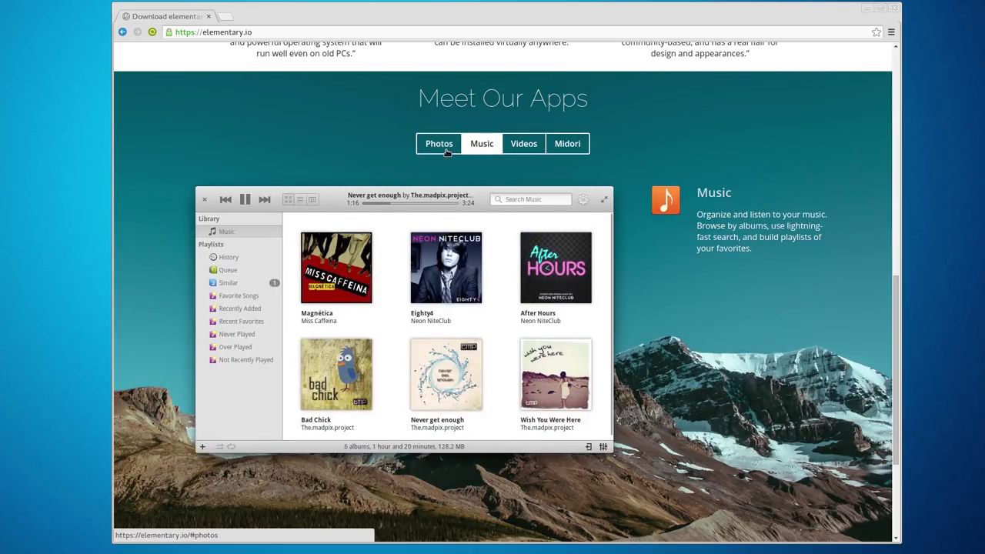
pyautogui.click(447, 149)
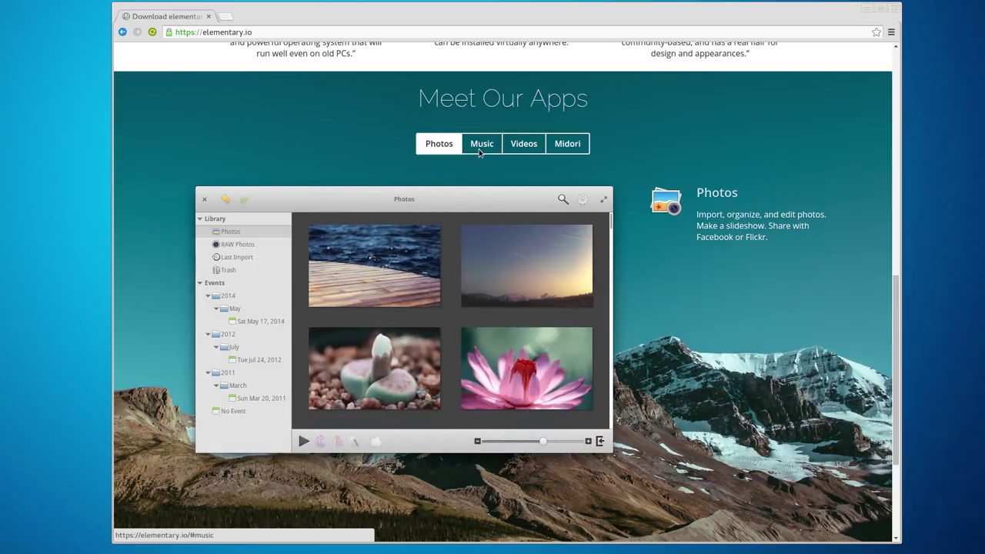
pyautogui.click(480, 151)
pyautogui.click(524, 149)
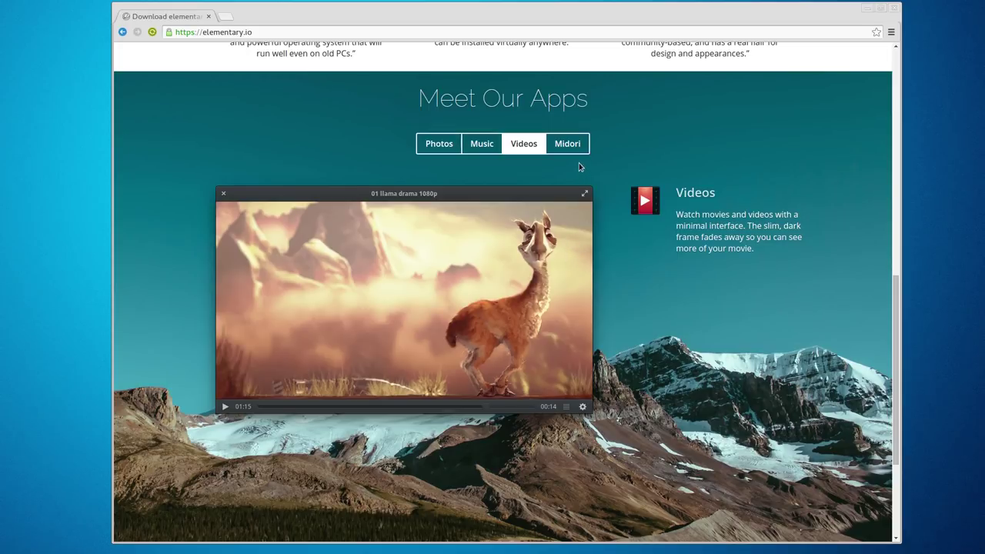
pyautogui.press('Home')
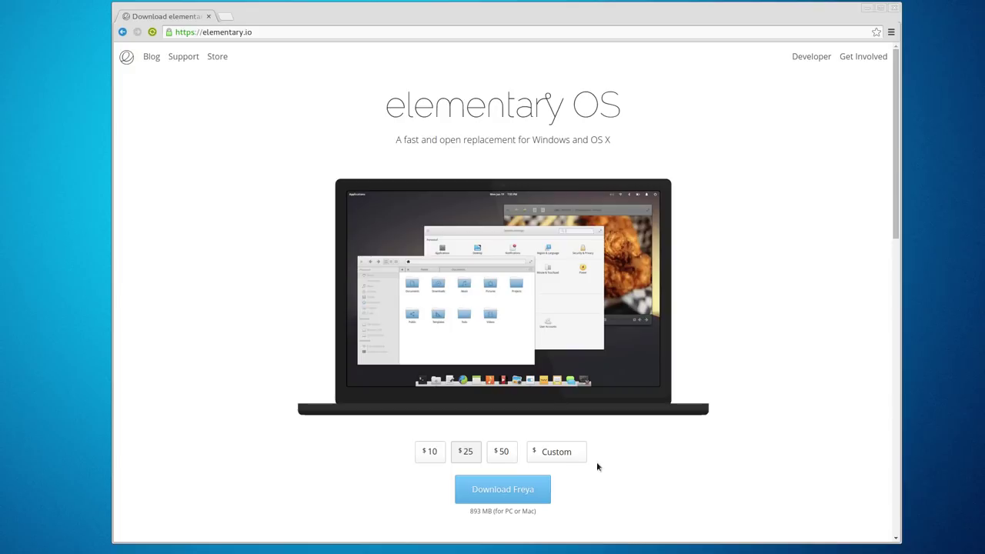
# - Open and dismiss the $25 payment form for the Freya download
pyautogui.scroll(-1, 599, 455)
pyautogui.scroll(-1, 590, 468)
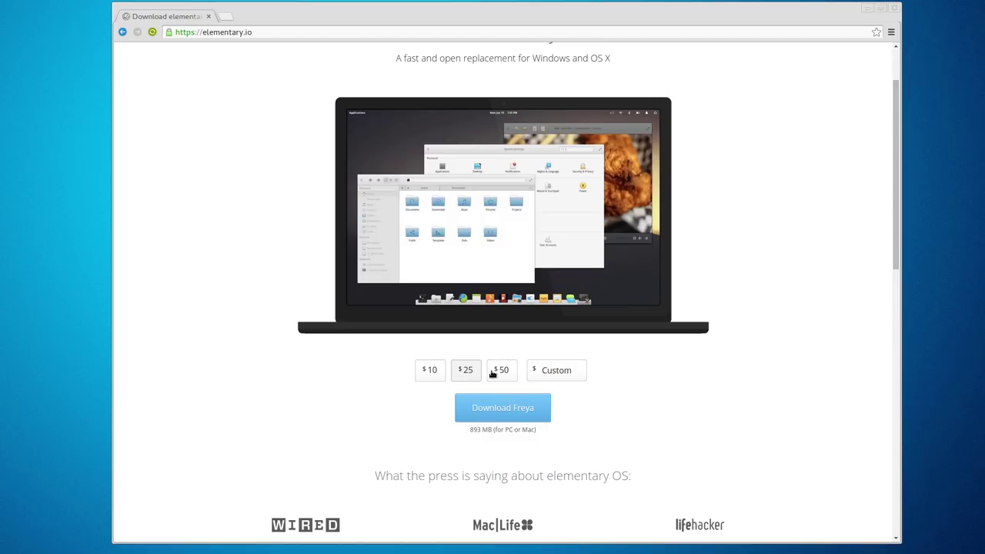
pyautogui.click(480, 412)
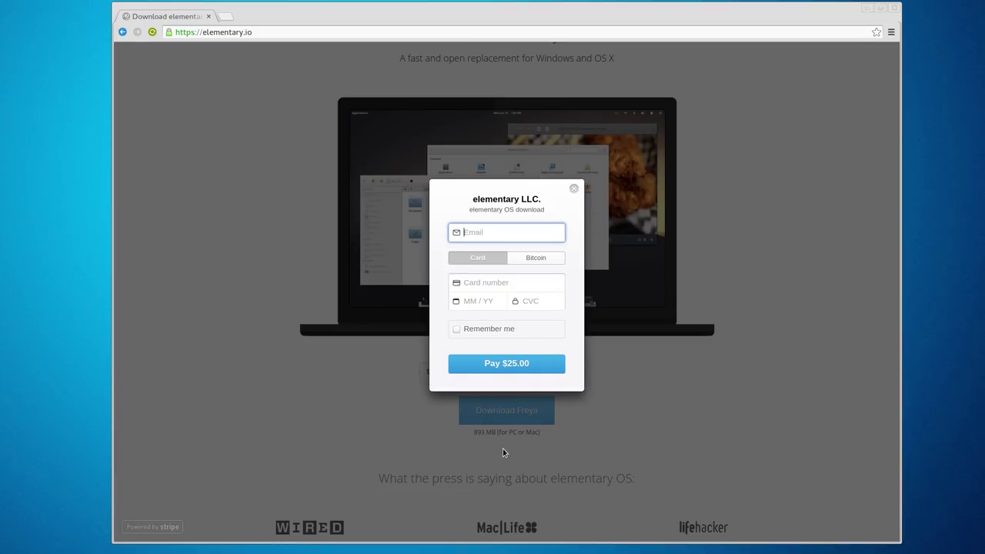
pyautogui.click(615, 384)
pyautogui.click(530, 405)
pyautogui.click(574, 191)
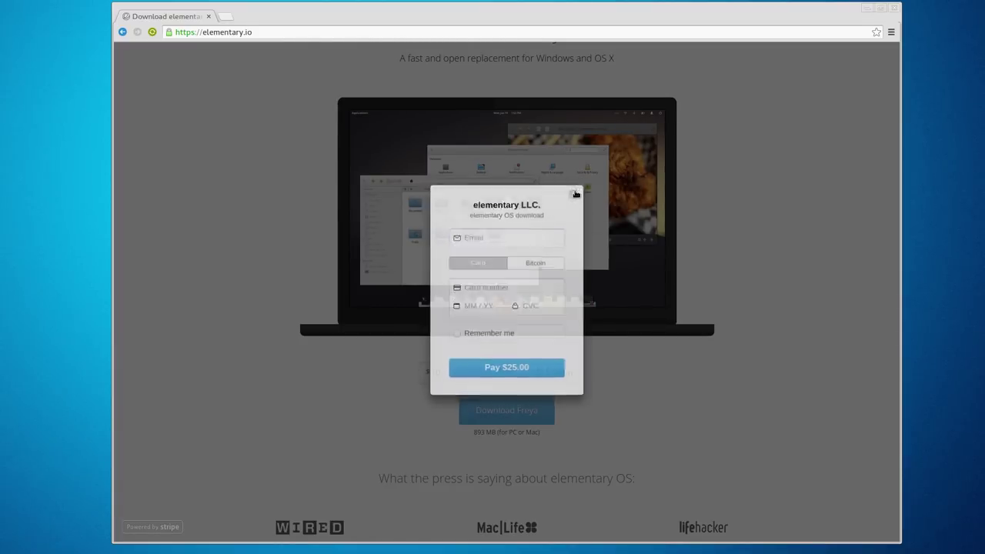
# - Enter a custom amount of 0 and download the Freya 64-bit image
pyautogui.scroll(1, 605, 465)
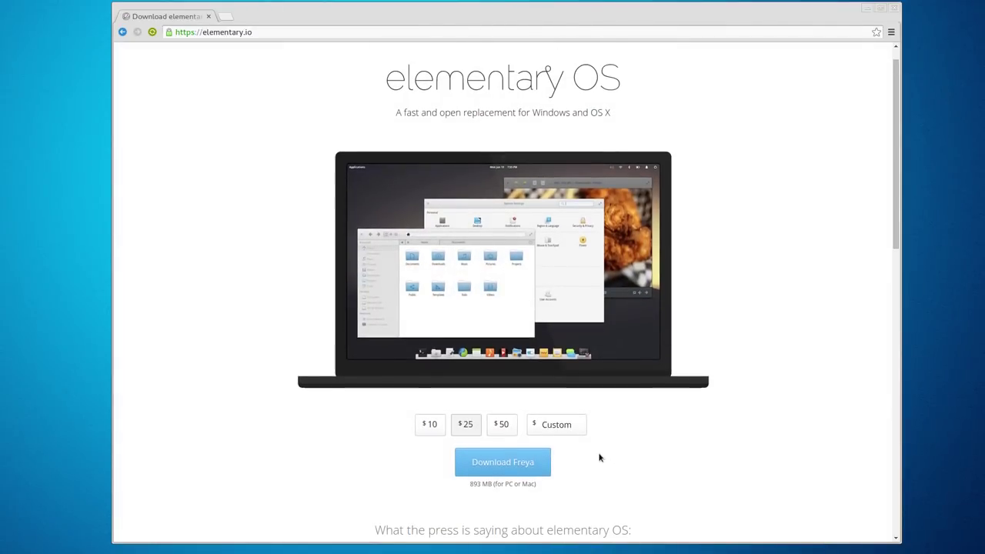
pyautogui.scroll(-1, 621, 401)
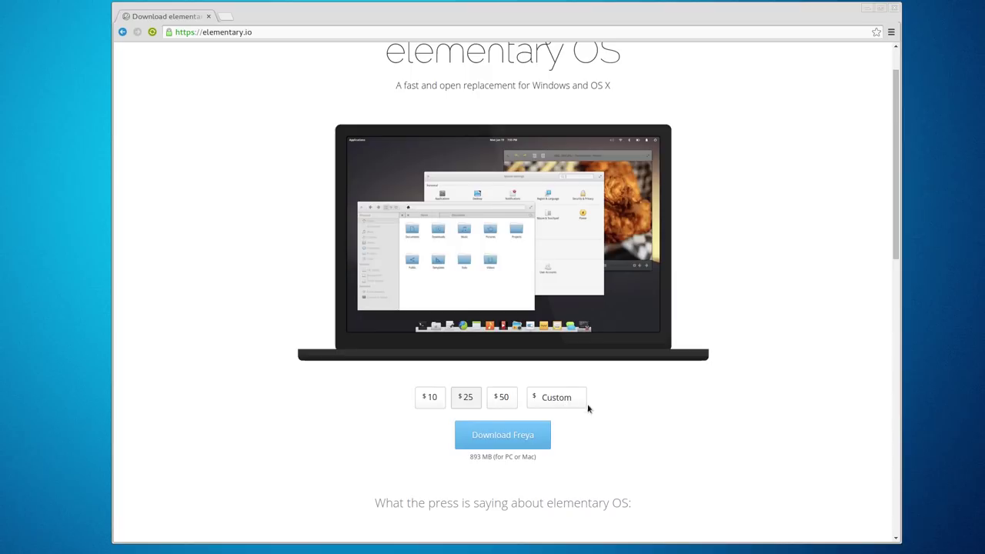
pyautogui.click(571, 401)
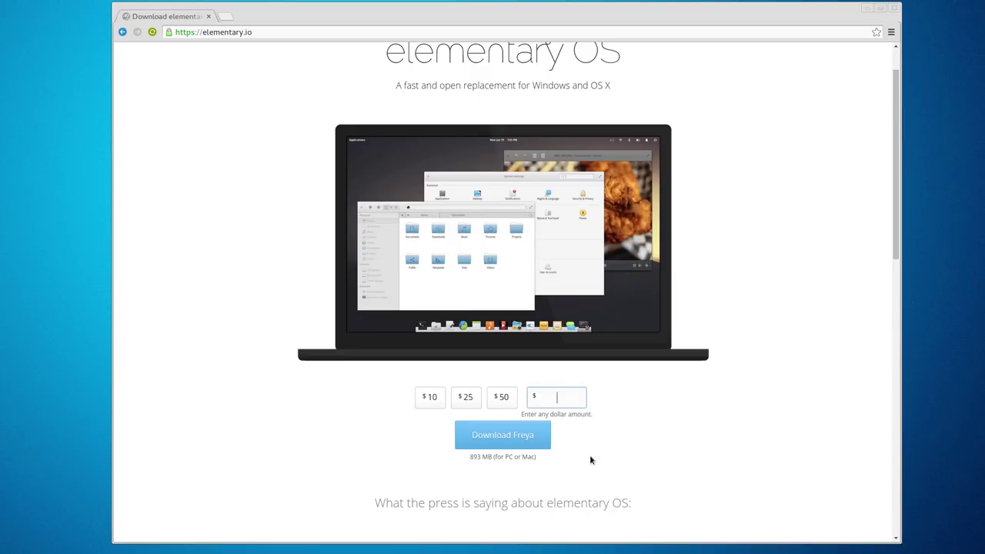
pyautogui.write('0')
pyautogui.click(548, 443)
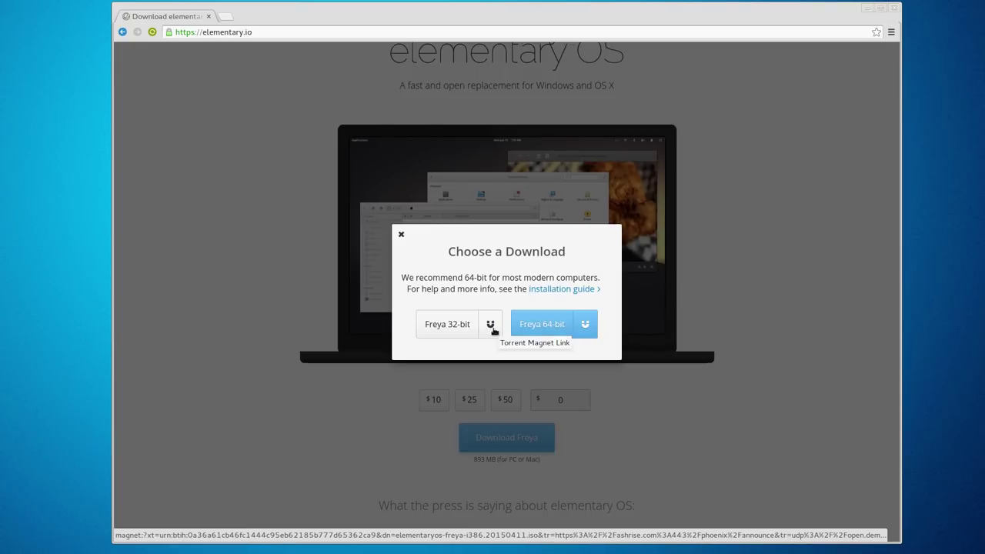
pyautogui.click(549, 328)
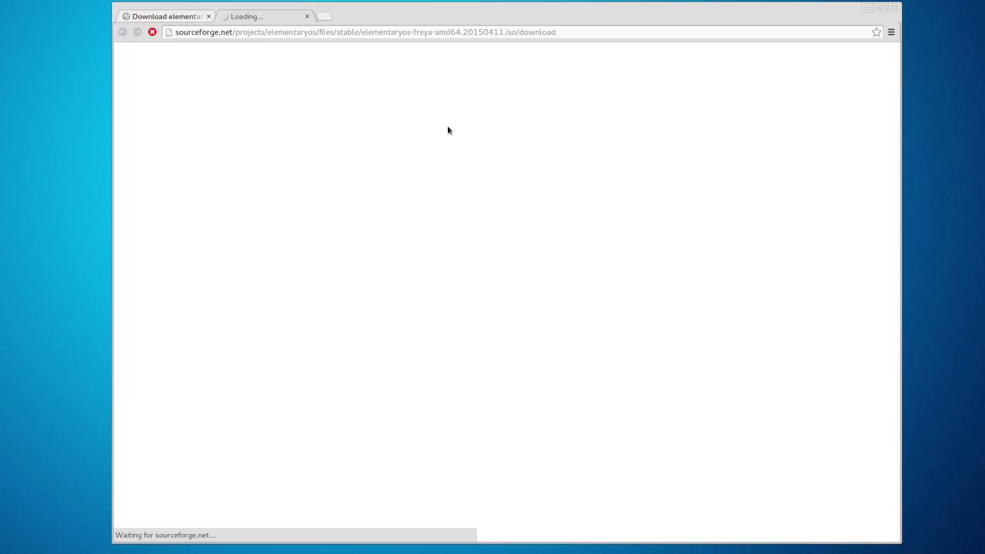
# - Load sourceforge.net in a new browser tab
pyautogui.click(324, 16)
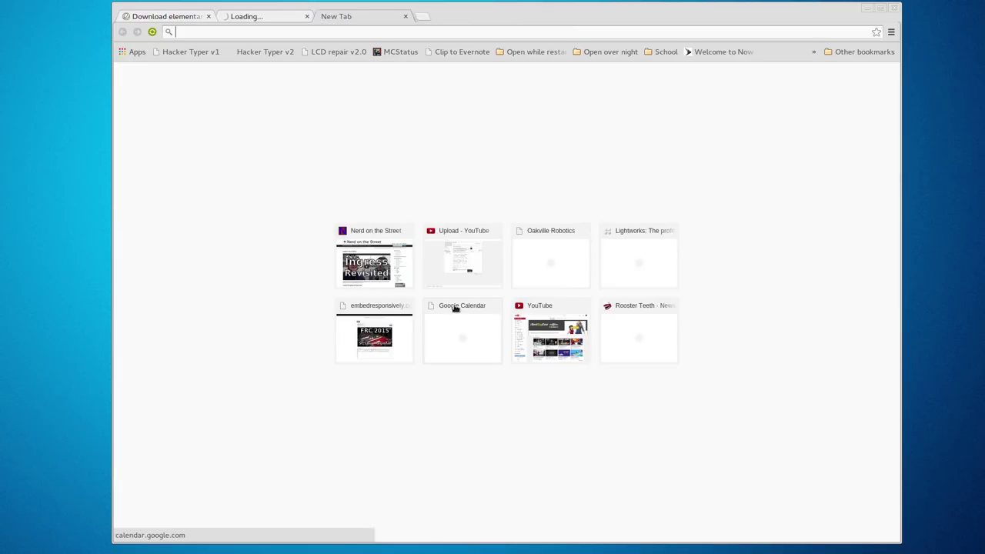
pyautogui.write('sourceforge.net')
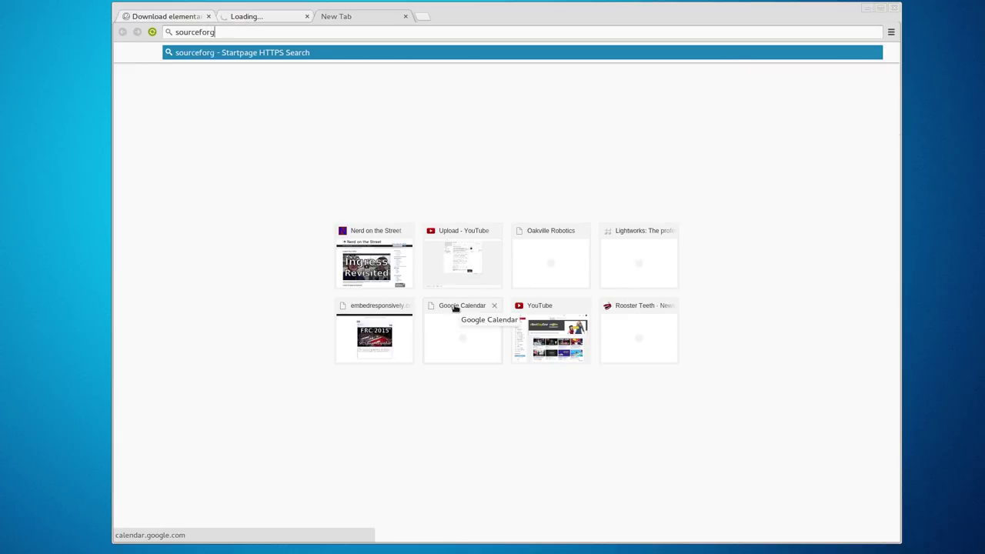
pyautogui.press('Return')
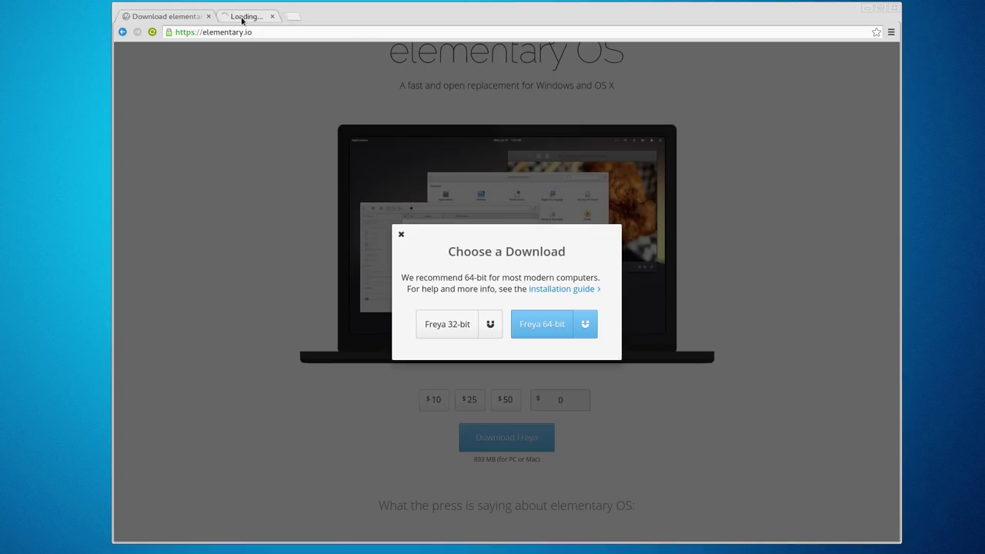
# - Back on elementary.io, download Freya 64-bit again
pyautogui.click(542, 334)
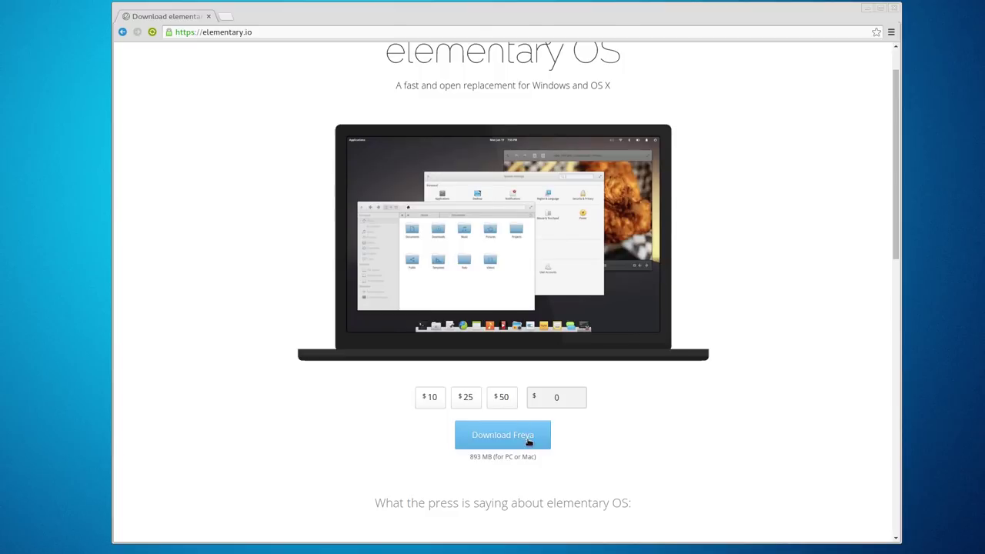
pyautogui.click(530, 442)
pyautogui.click(543, 319)
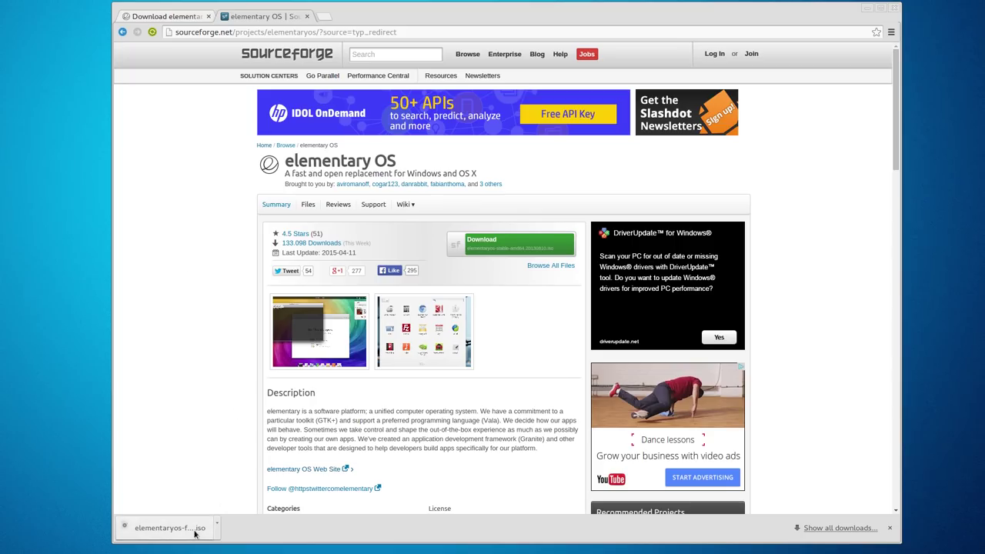
# - Switch from the Chrome workspace to an empty one with Ctrl+Alt+Down
pyautogui.hotkey('ctrl', 'alt', 'Down')
pyautogui.hotkey('ctrl', 'alt', 'Down')
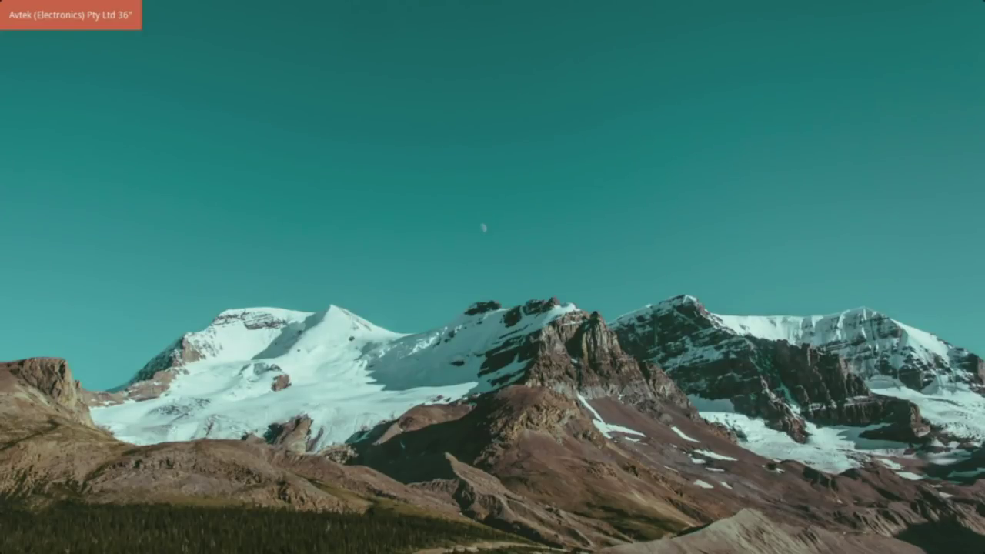
# - Keep the new display configuration and close the Displays settings window
pyautogui.moveTo(0, 137); pyautogui.dragTo(284, 31)
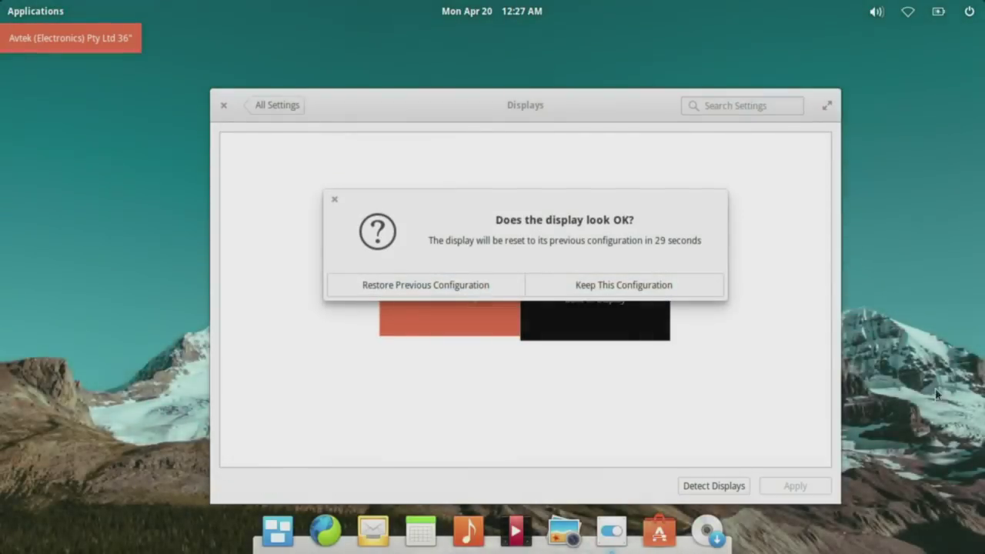
pyautogui.click(588, 284)
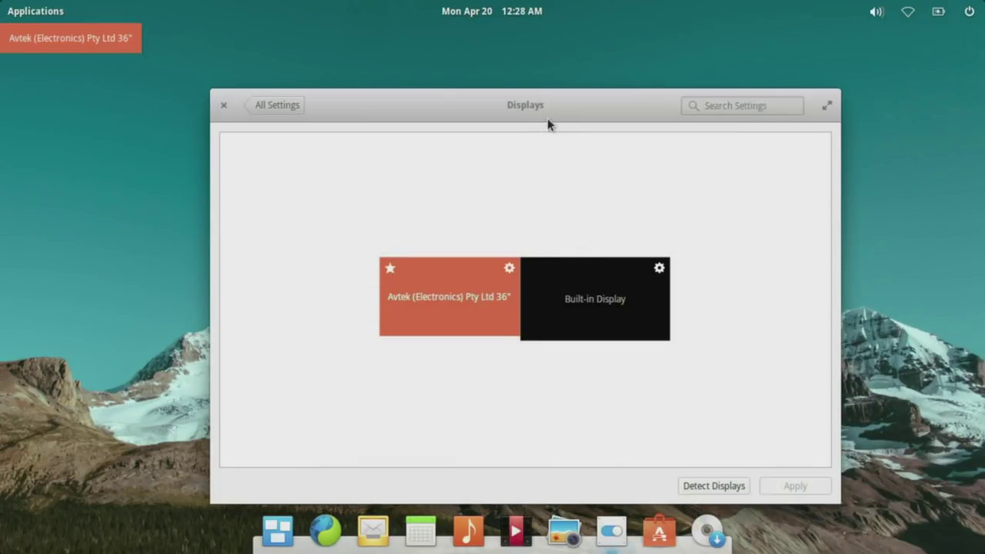
pyautogui.moveTo(538, 105); pyautogui.dragTo(514, 103)
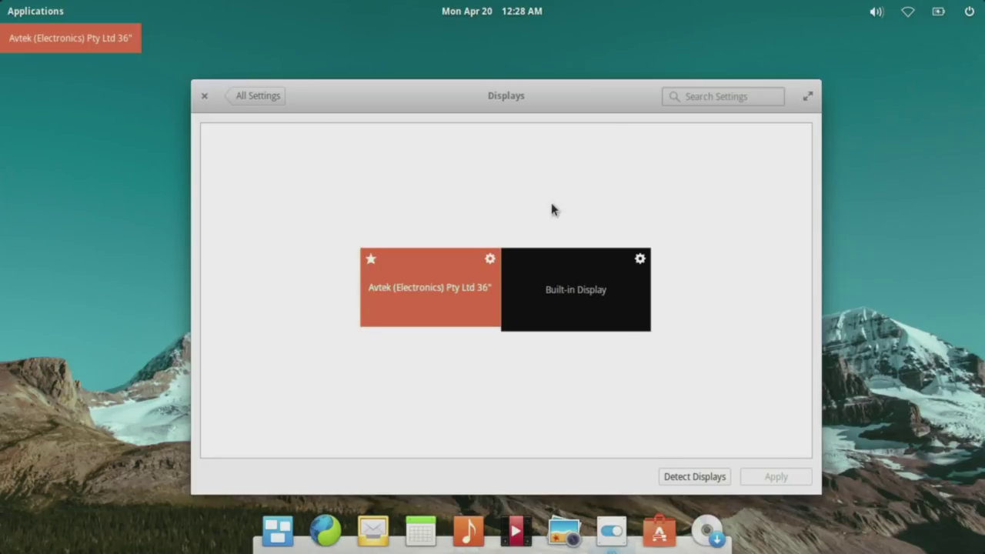
pyautogui.click(204, 95)
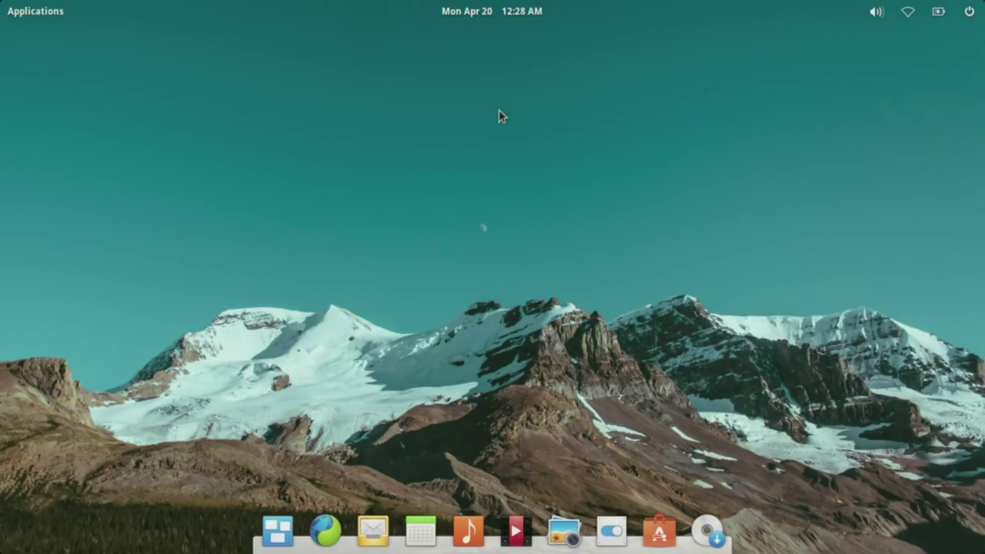
# - Look through the date calendar and both pages of the applications list
pyautogui.click(496, 9)
pyautogui.click(491, 13)
pyautogui.click(38, 10)
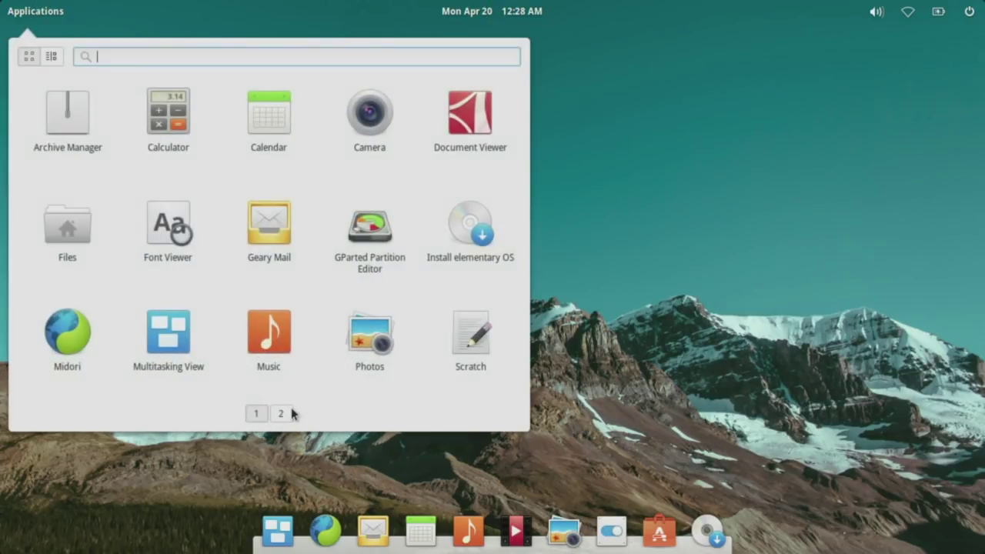
pyautogui.click(280, 414)
pyautogui.click(262, 415)
pyautogui.click(281, 416)
pyautogui.click(259, 416)
pyautogui.click(460, 13)
pyautogui.click(462, 12)
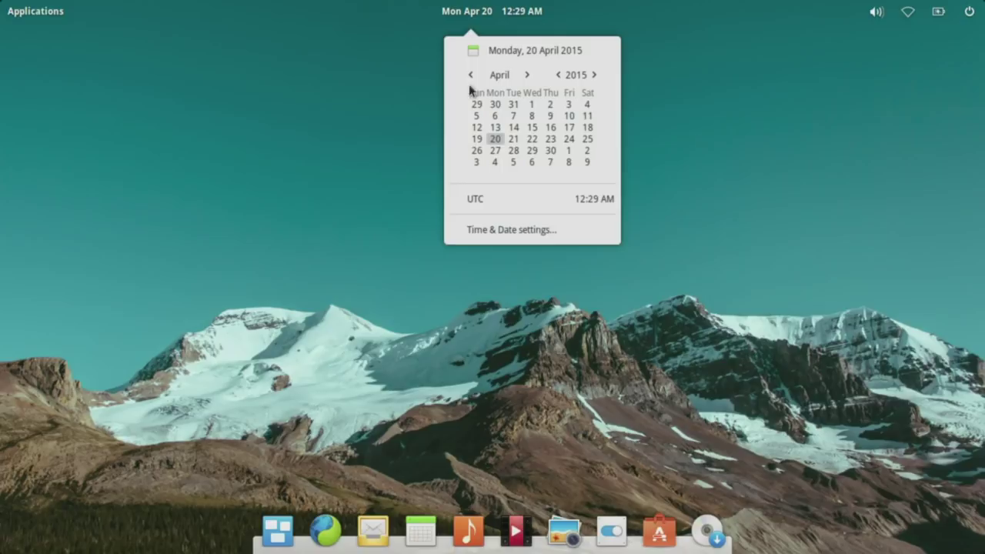
pyautogui.click(669, 108)
# - Join the K-Net Wi-Fi network, entering its password
pyautogui.click(908, 11)
pyautogui.moveTo(969, 18)
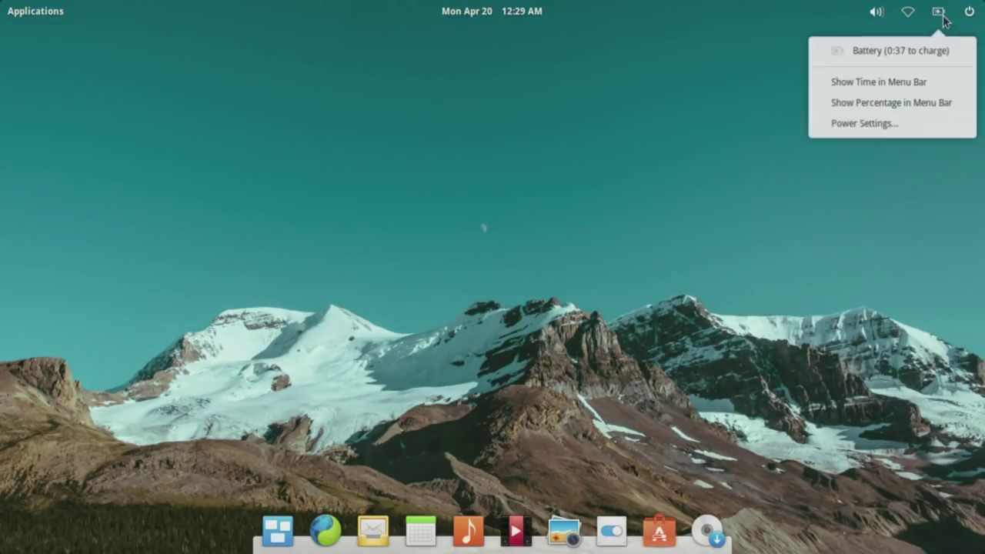
pyautogui.moveTo(876, 11)
pyautogui.click(861, 171)
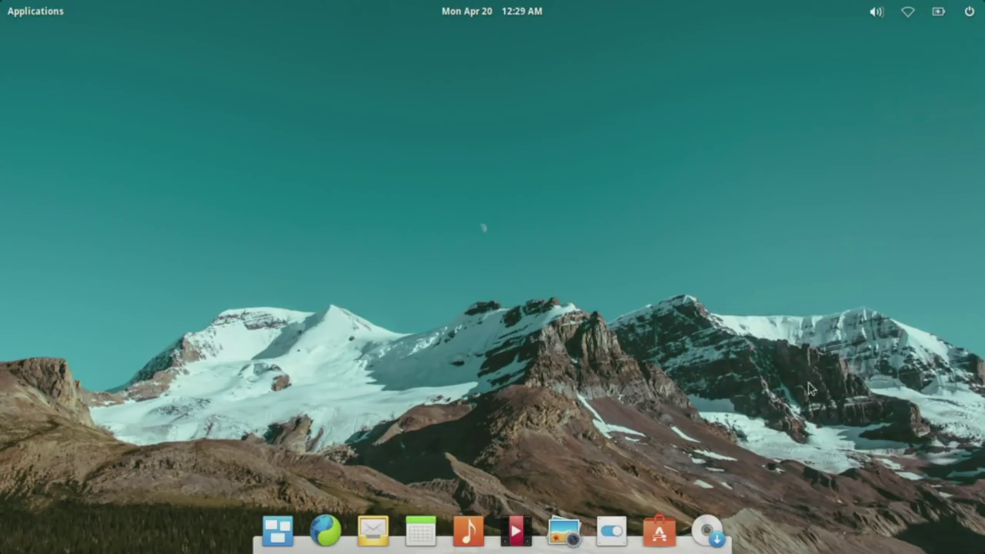
pyautogui.click(908, 12)
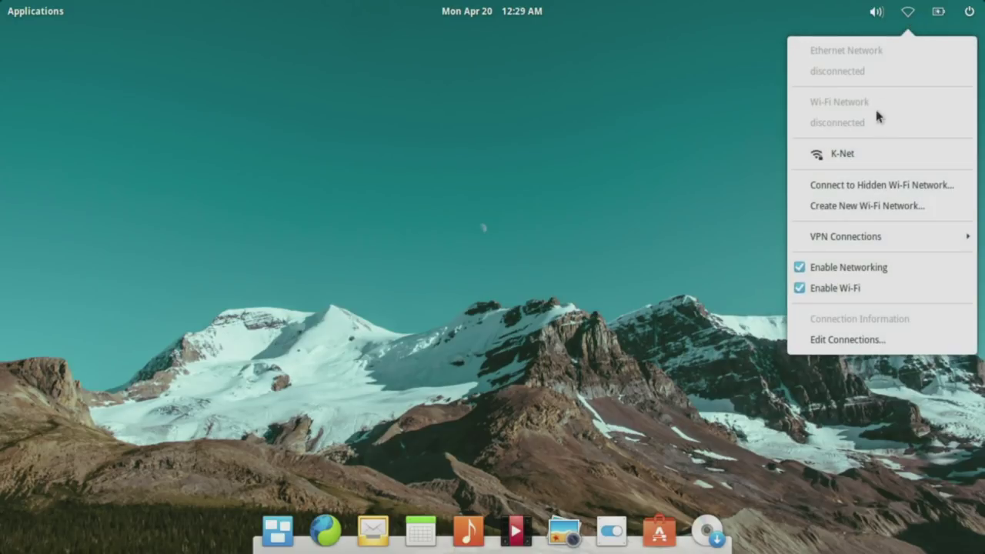
pyautogui.click(855, 145)
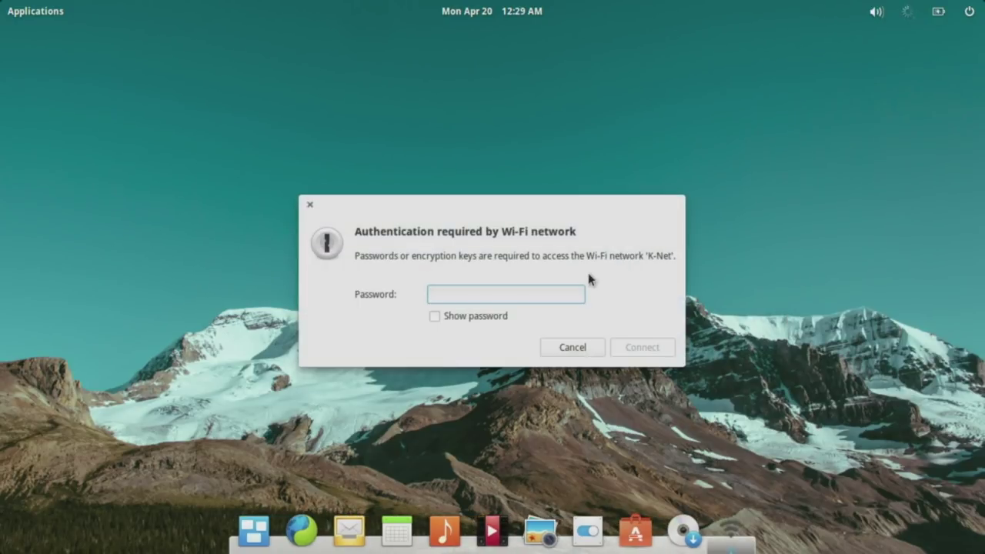
pyautogui.write('k********')
pyautogui.press('Return')
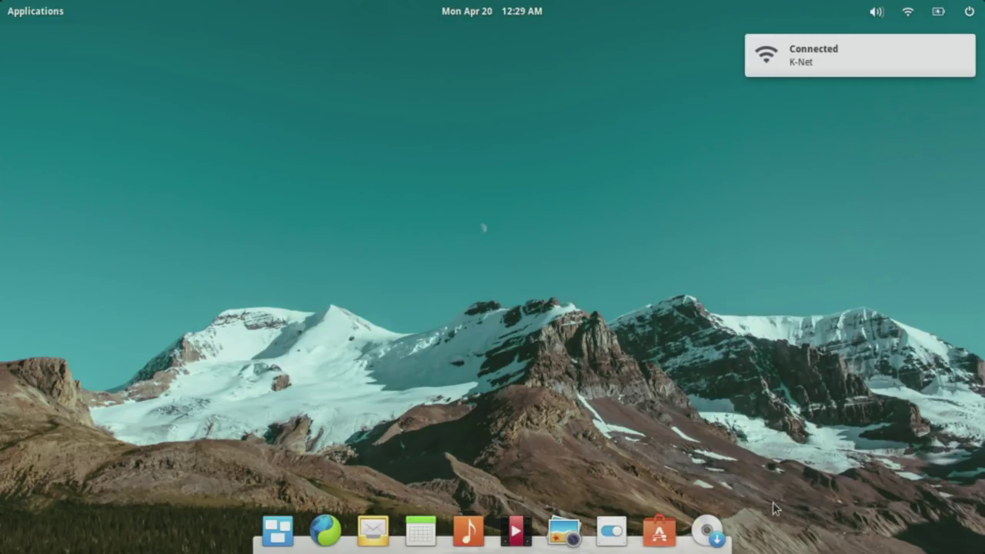
# - Launch the installer in English with update downloads and third-party software enabled
pyautogui.click(713, 541)
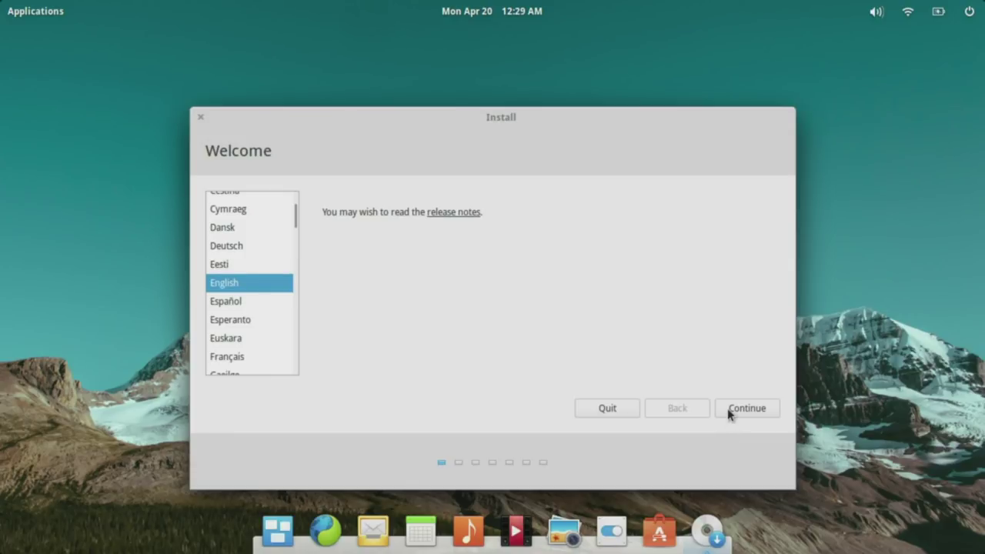
pyautogui.click(727, 408)
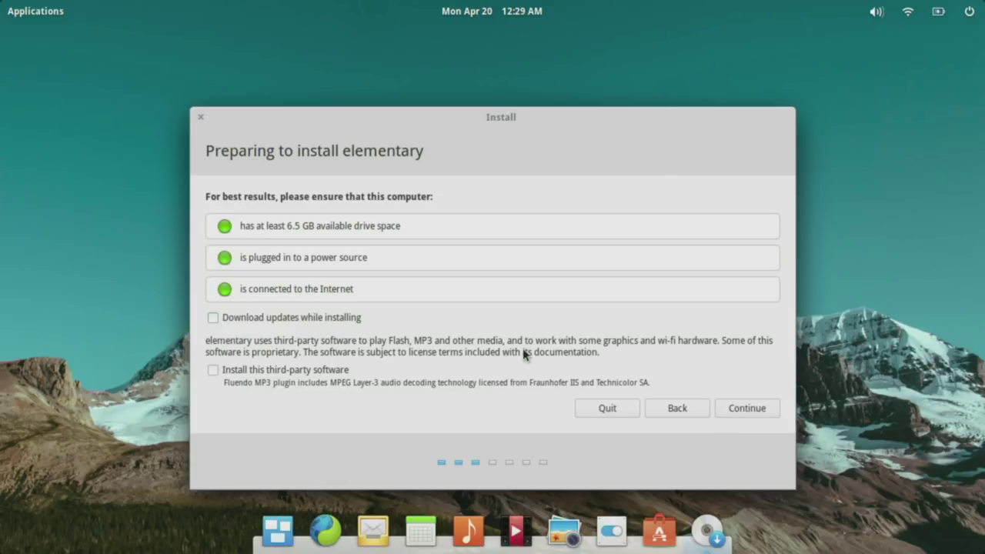
pyautogui.click(317, 316)
pyautogui.click(287, 370)
pyautogui.click(730, 411)
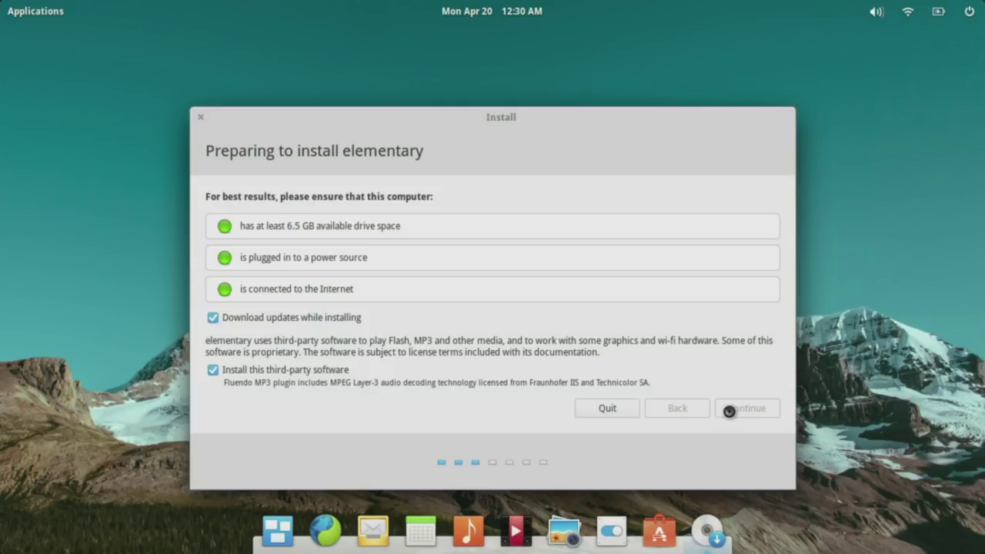
# - Check the date calendar and reposition the installer window slightly
pyautogui.click(471, 6)
pyautogui.click(472, 7)
pyautogui.click(471, 8)
pyautogui.click(472, 7)
pyautogui.moveTo(449, 121); pyautogui.dragTo(458, 63)
pyautogui.moveTo(590, 49); pyautogui.dragTo(579, 58)
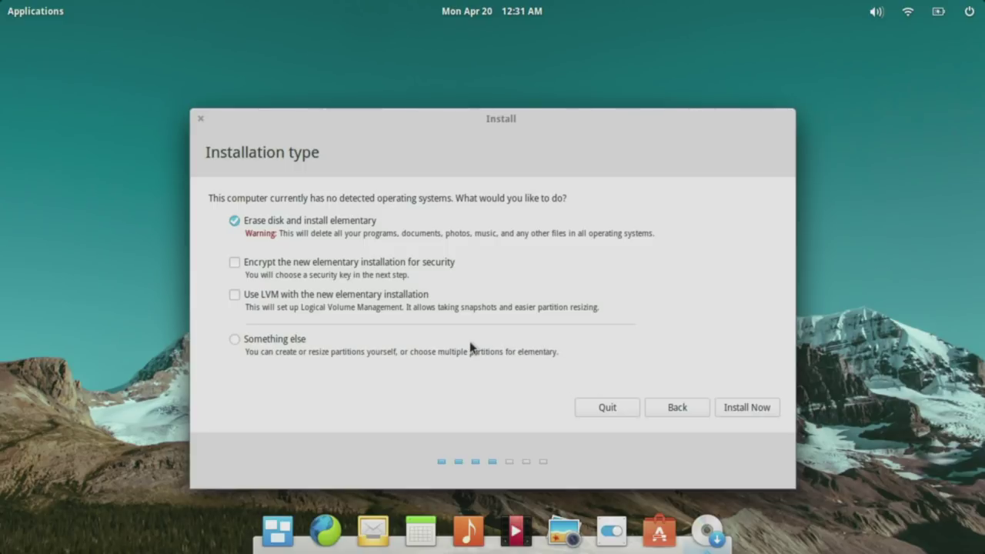
# - Choose 'Erase disk and install elementary', install, and confirm writing the partition changes
pyautogui.click(285, 339)
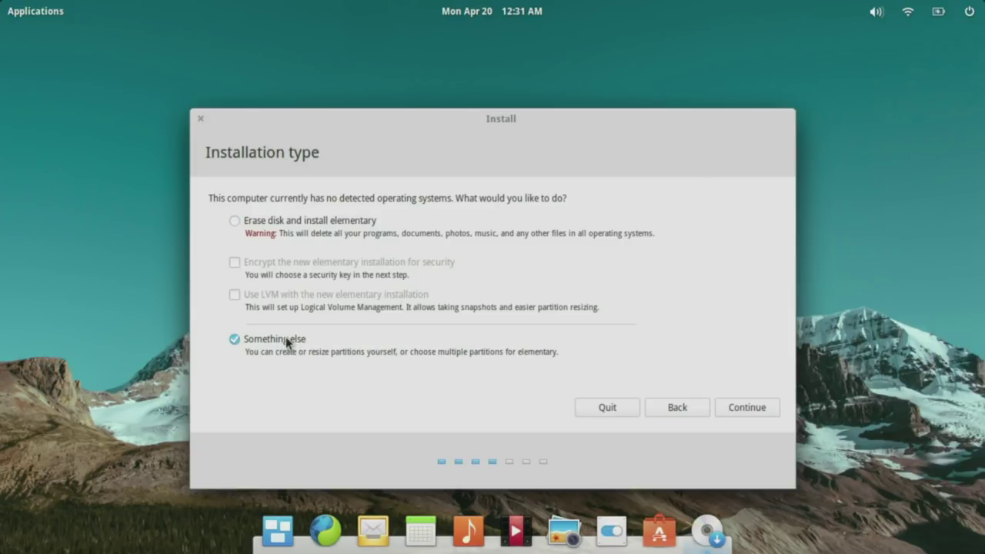
pyautogui.click(280, 221)
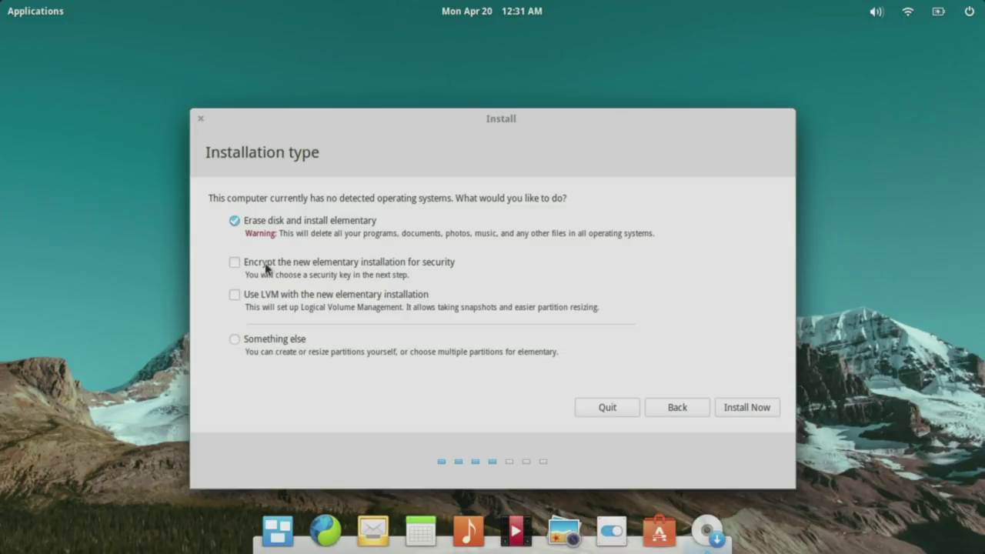
pyautogui.click(736, 404)
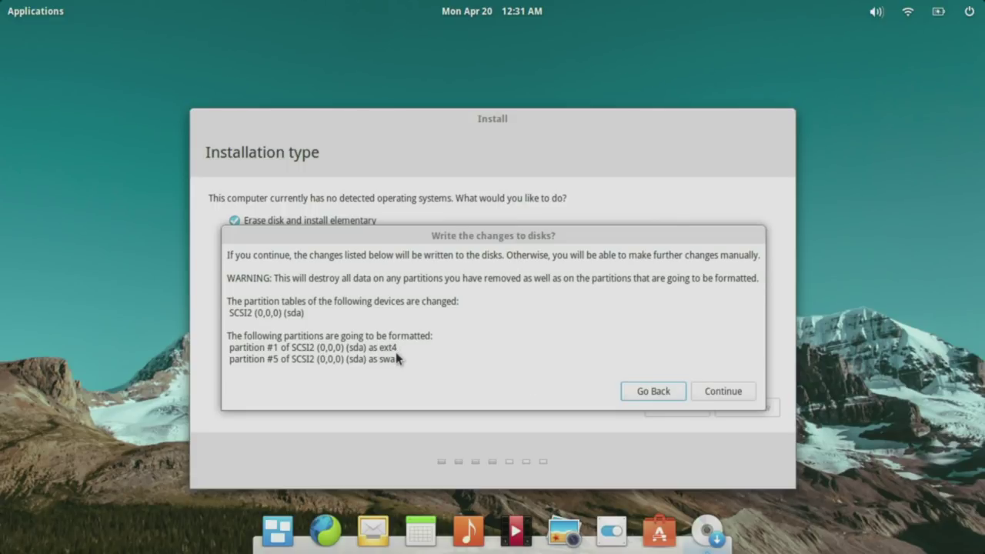
pyautogui.click(719, 391)
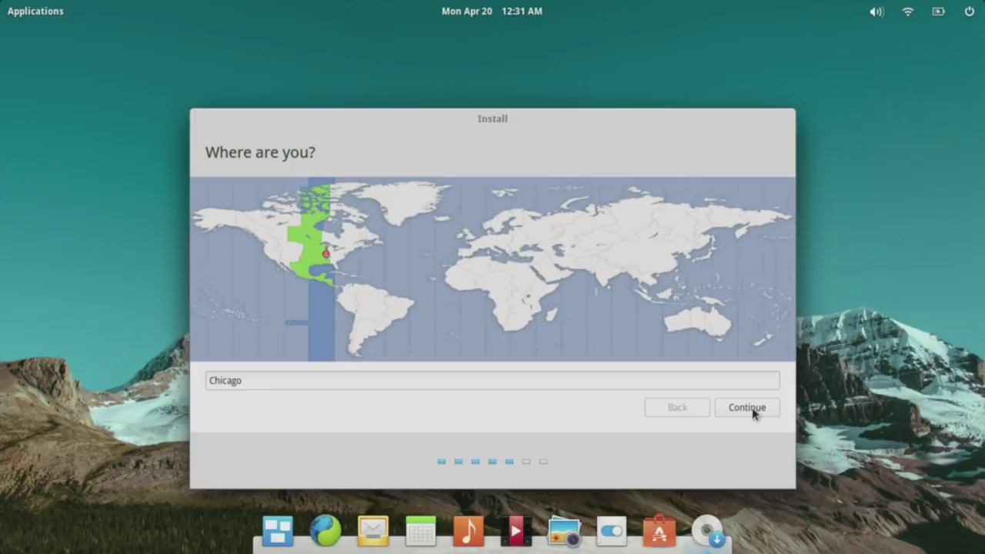
# - Accept Chicago and English (US) keyboard, then enter the user's full name and computer name
pyautogui.click(752, 407)
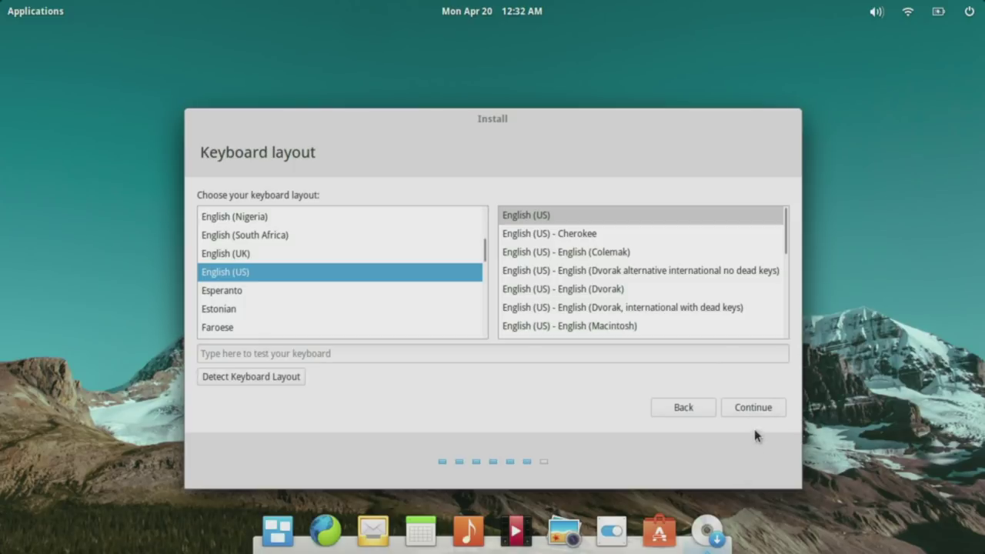
pyautogui.click(739, 404)
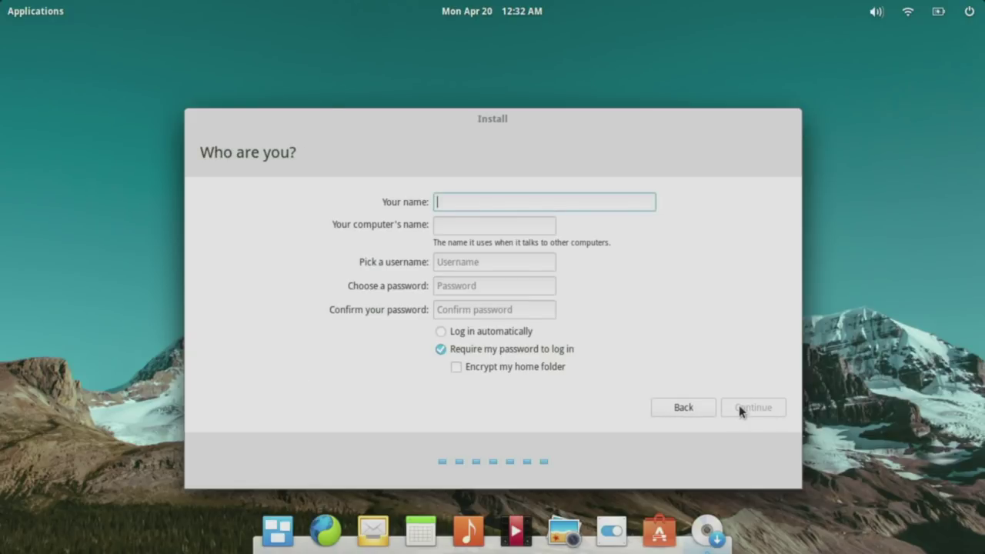
pyautogui.write('Jacob Kauffmann')
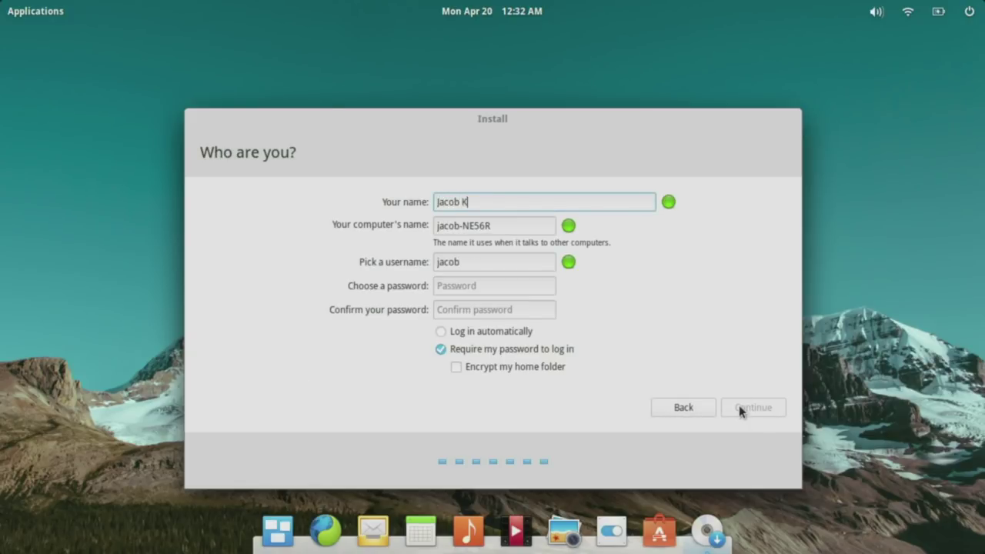
pyautogui.press('Tab')
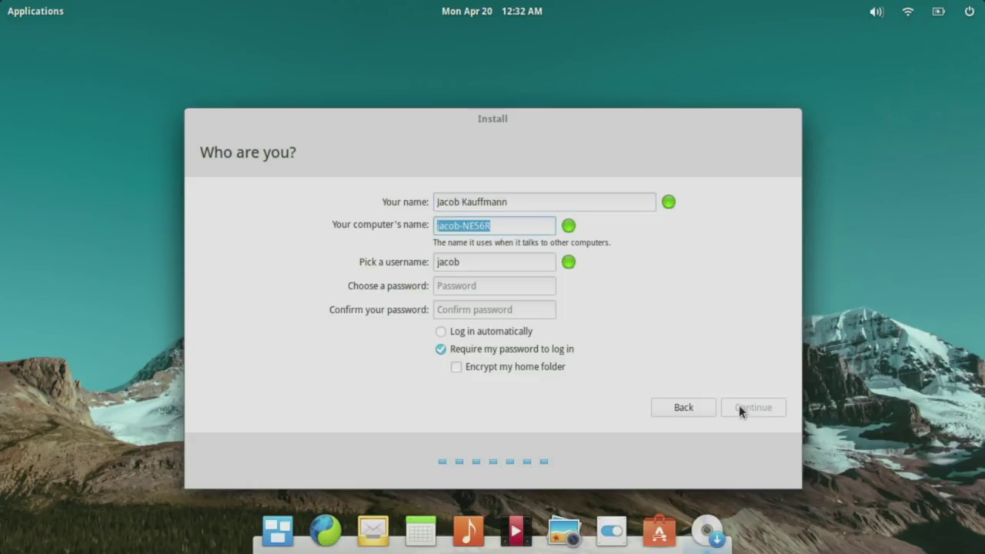
pyautogui.write('Jacob')
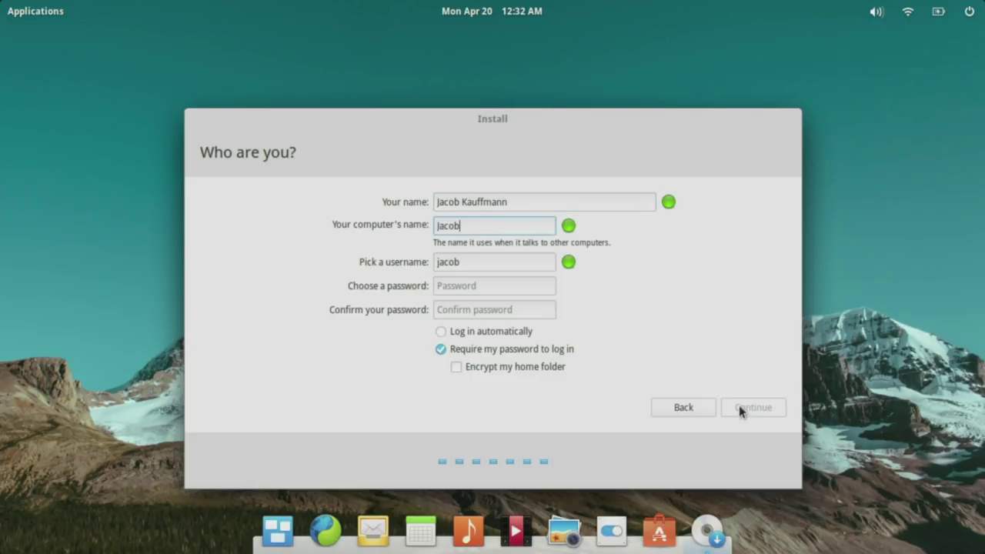
pyautogui.write('-Laptop')
pyautogui.press('Tab')
# - Set the username and a confirmed account password, then start the installation
pyautogui.press('BackSpace')
pyautogui.write('jacob')
pyautogui.press('Tab')
pyautogui.write('********')
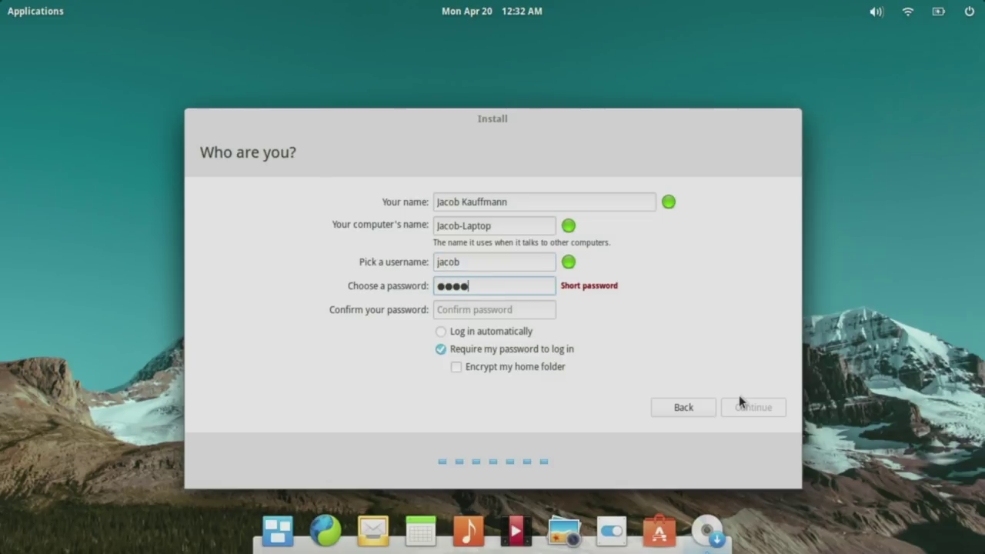
pyautogui.press('Tab')
pyautogui.write('********')
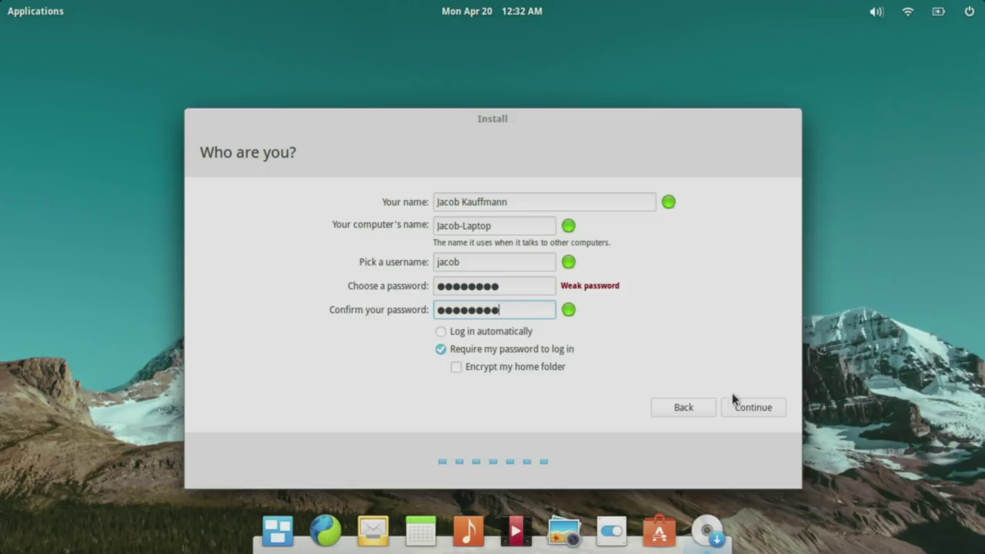
pyautogui.click(742, 407)
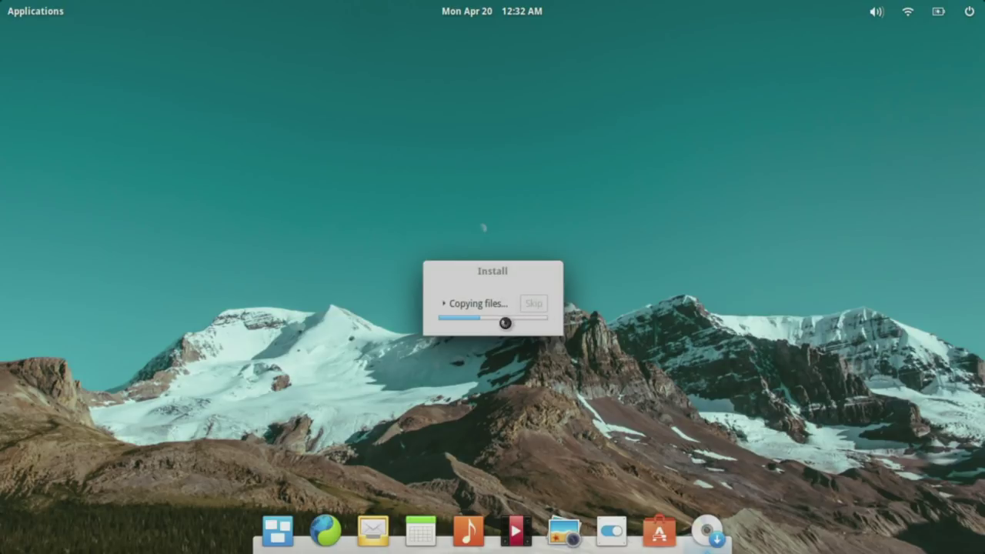
# - Toggle the file-copying log and reposition the Install window, ending with details collapsed
pyautogui.click(455, 303)
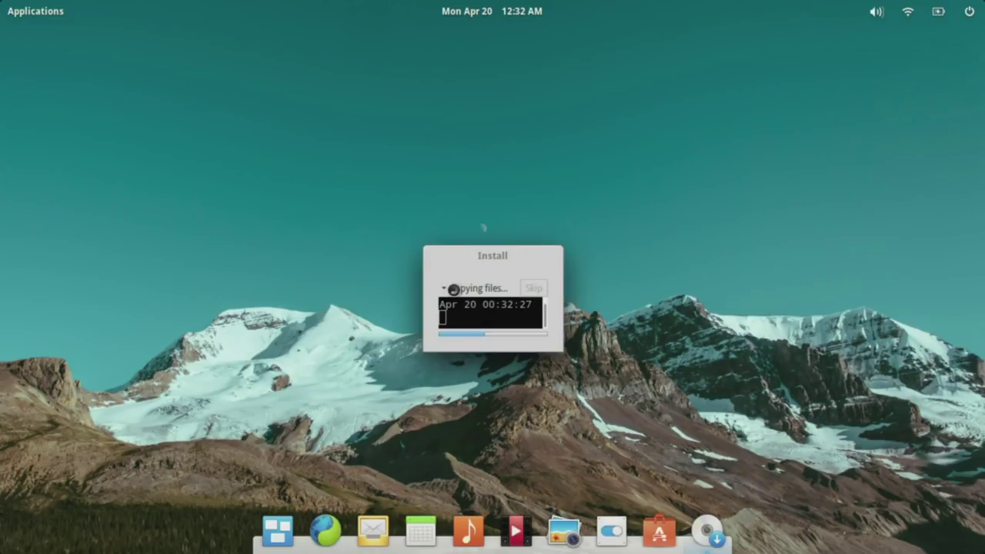
pyautogui.click(452, 288)
pyautogui.click(450, 299)
pyautogui.moveTo(562, 352); pyautogui.dragTo(617, 355)
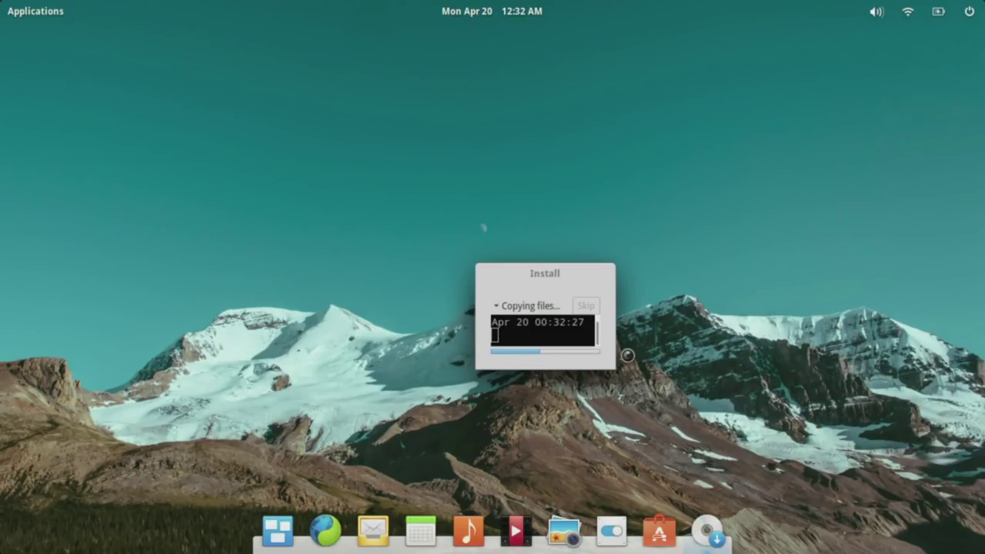
pyautogui.moveTo(589, 355); pyautogui.dragTo(551, 315)
pyautogui.moveTo(505, 233); pyautogui.dragTo(637, 221)
pyautogui.click(630, 233)
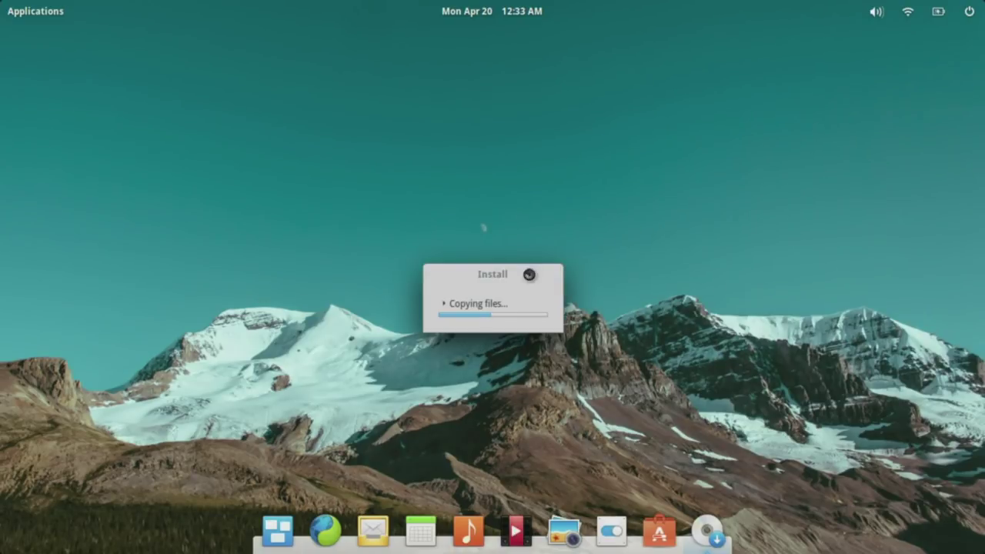
pyautogui.moveTo(483, 273); pyautogui.dragTo(408, 250)
pyautogui.click(402, 282)
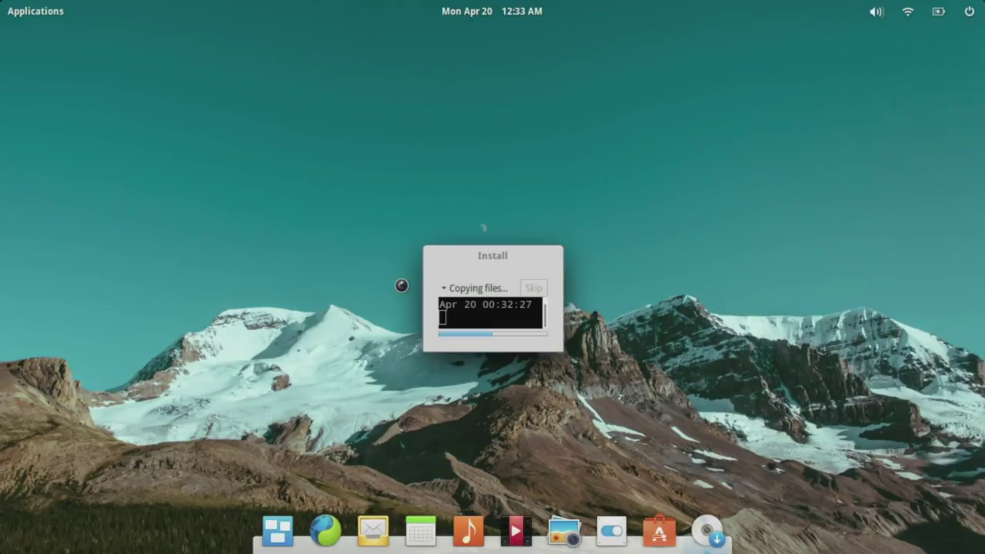
pyautogui.moveTo(467, 244); pyautogui.dragTo(662, 197)
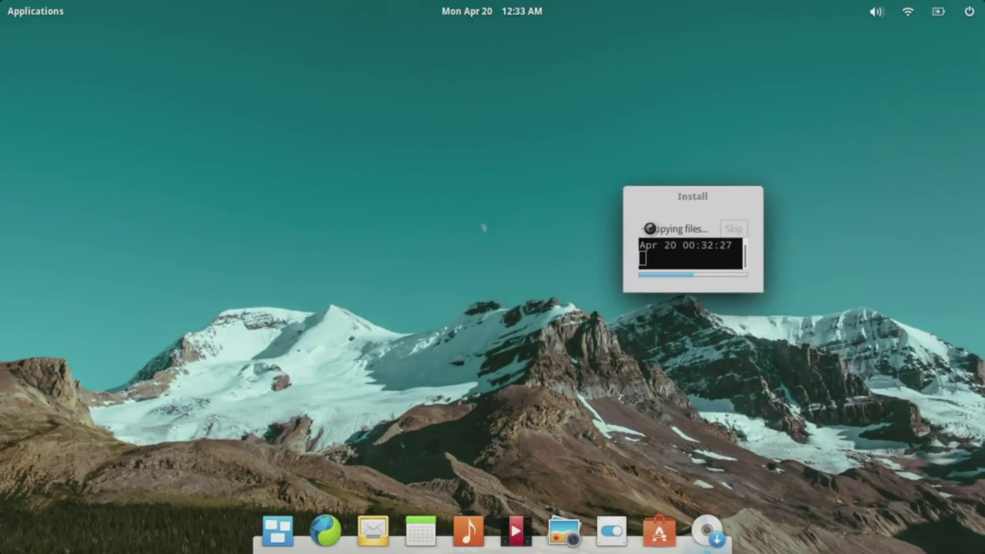
pyautogui.click(647, 227)
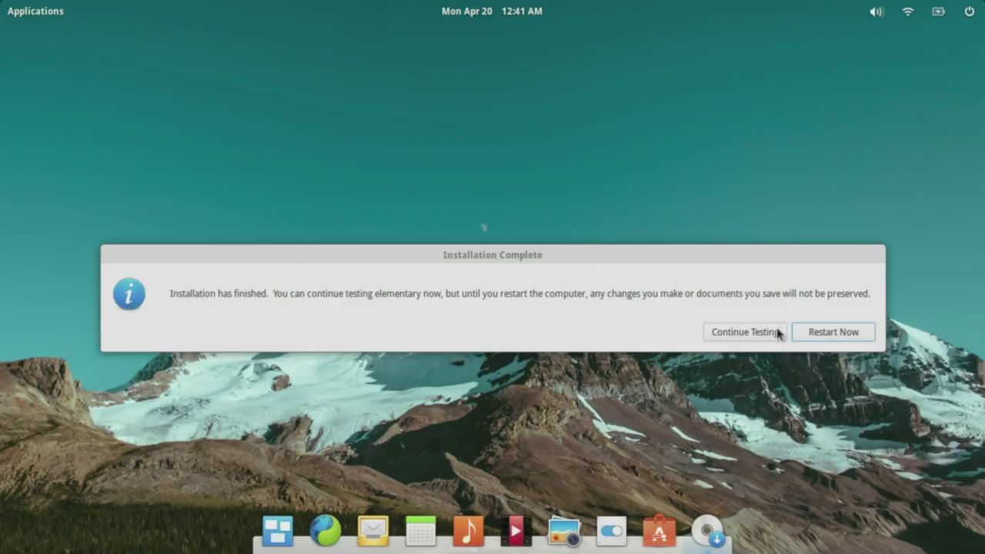
# - Choose Restart Now to reboot into the freshly installed elementary OS
pyautogui.click(827, 332)
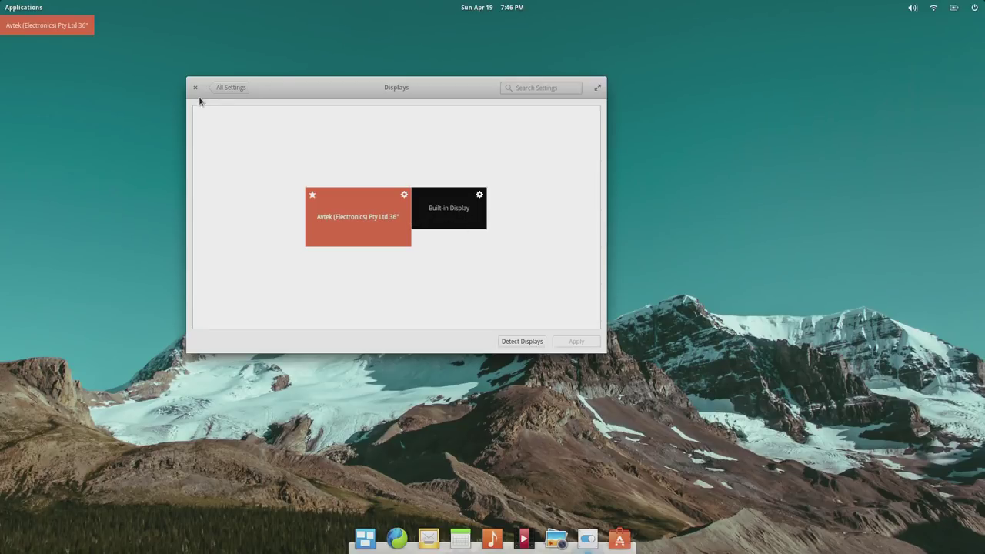
# - Close the Displays window and open Multitasking View to see the single workspace
pyautogui.click(195, 88)
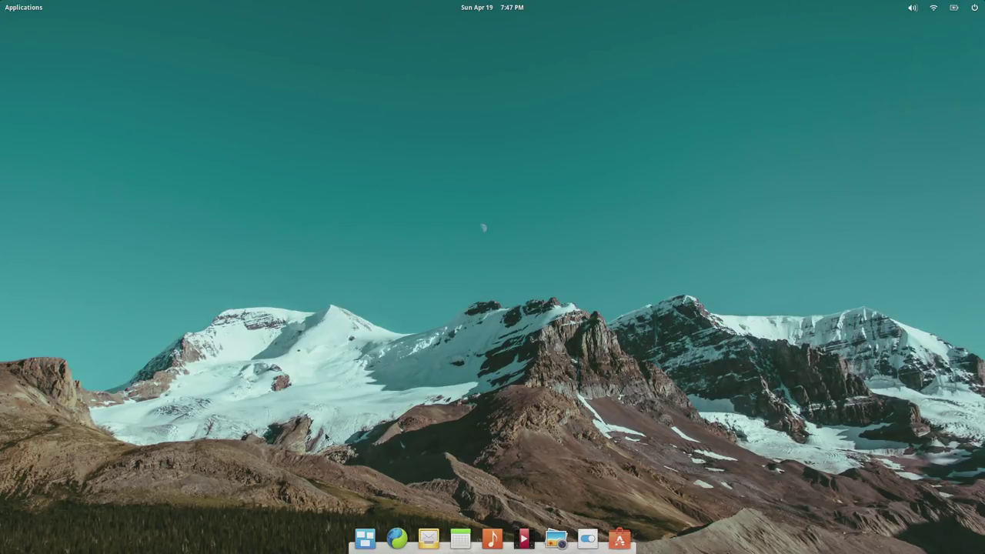
pyautogui.click(367, 547)
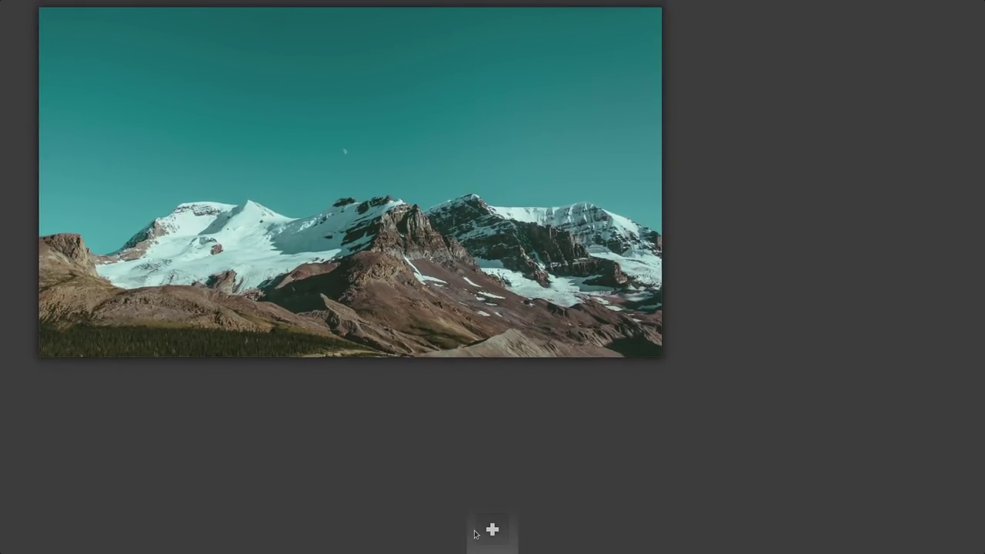
# - Exit Multitasking View via the workspace thumbnail, reopen it, and exit again to the desktop
pyautogui.click(361, 272)
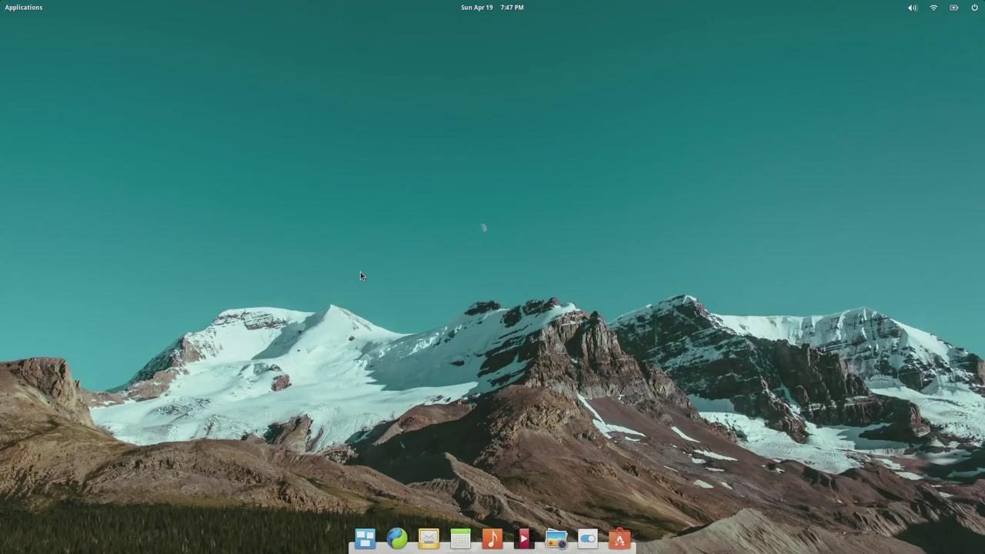
pyautogui.click(374, 541)
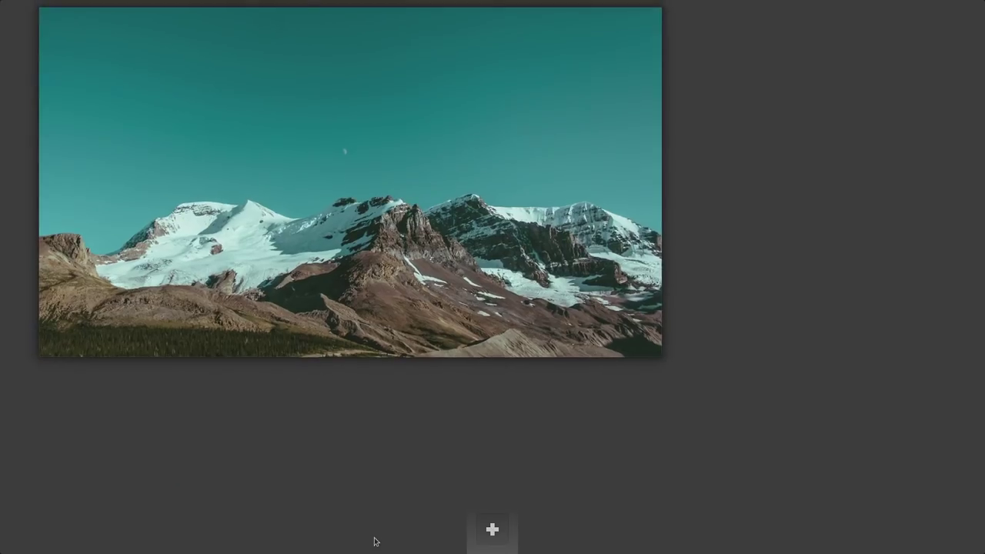
pyautogui.click(430, 316)
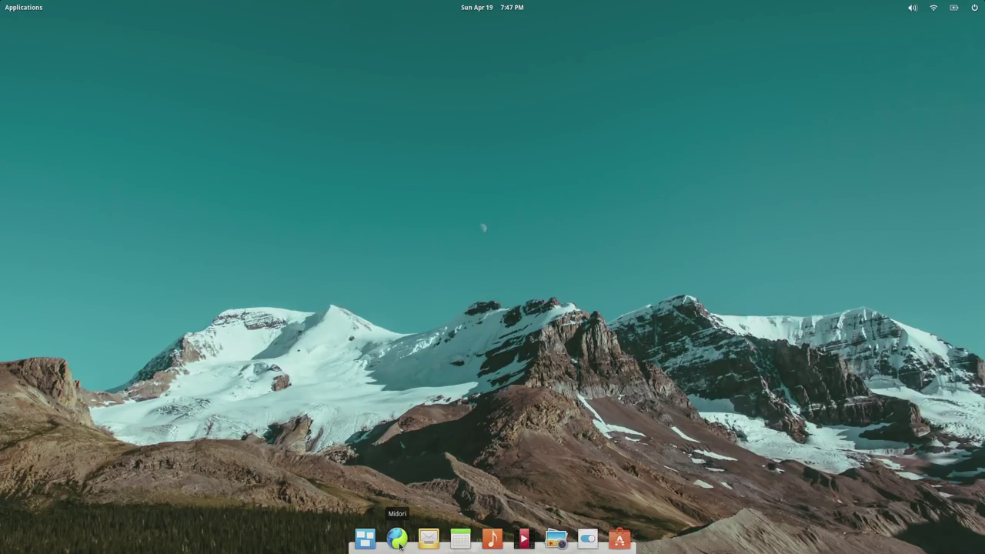
# - Launch Midori, enlarge its window from the lower-right corner, and move it up-left
pyautogui.click(397, 540)
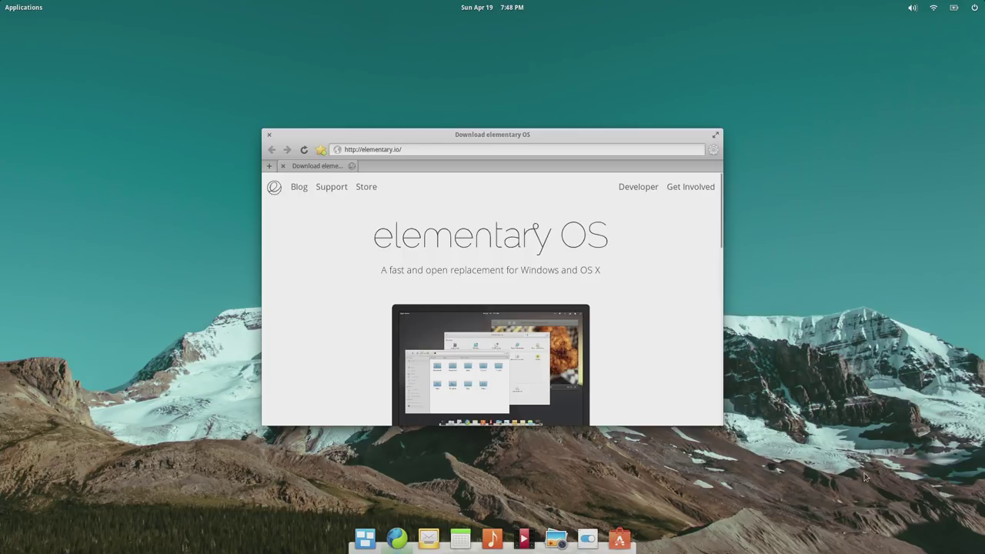
pyautogui.moveTo(719, 421); pyautogui.dragTo(914, 508)
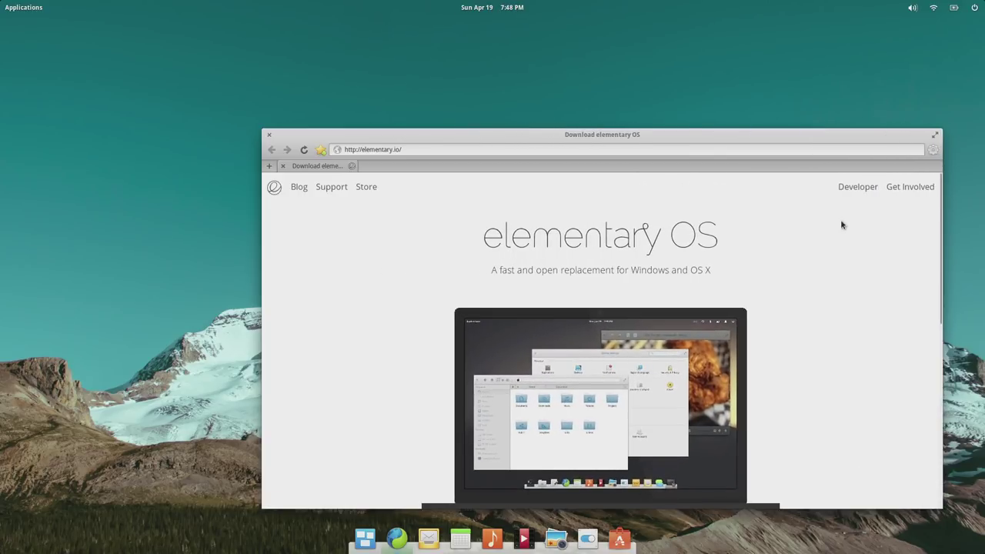
pyautogui.moveTo(674, 123); pyautogui.dragTo(536, 73)
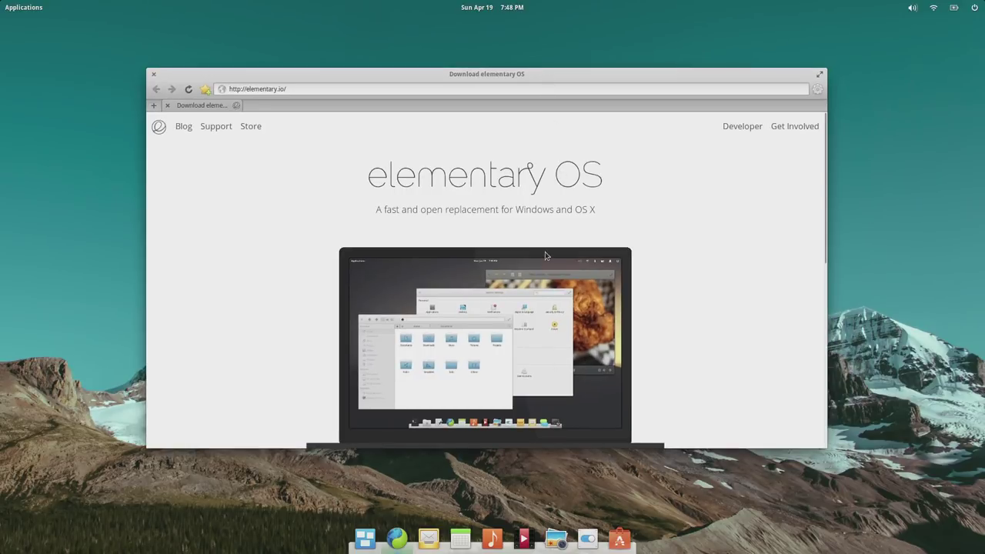
# - Scroll up and down through the elementary.io homepage
pyautogui.scroll(-4, 545, 252)
pyautogui.scroll(4, 545, 252)
pyautogui.scroll(-5, 296, 278)
pyautogui.scroll(5, 297, 278)
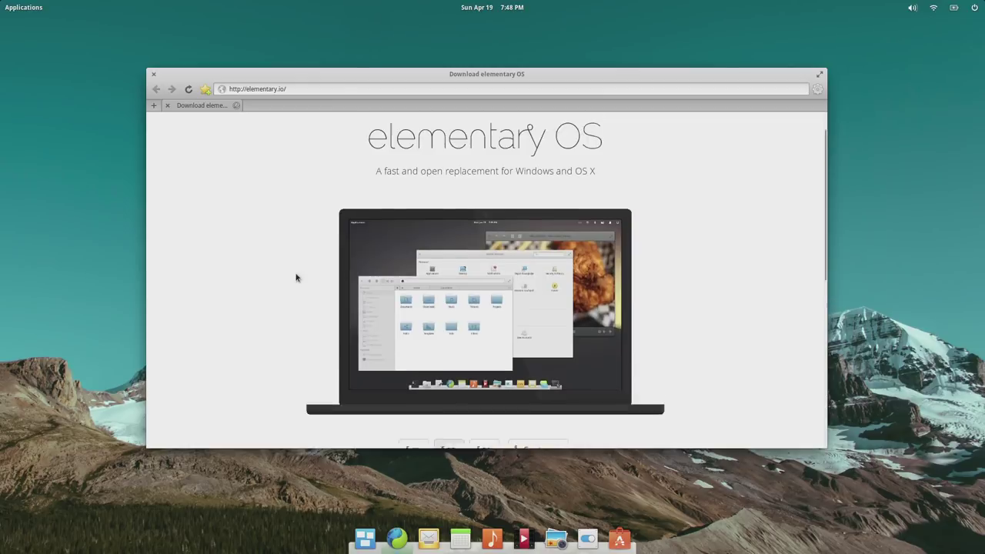
pyautogui.scroll(-5, 296, 278)
pyautogui.scroll(5, 297, 277)
pyautogui.scroll(-1, 296, 278)
pyautogui.scroll(-5, 297, 278)
pyautogui.scroll(5, 296, 278)
pyautogui.scroll(-1, 297, 277)
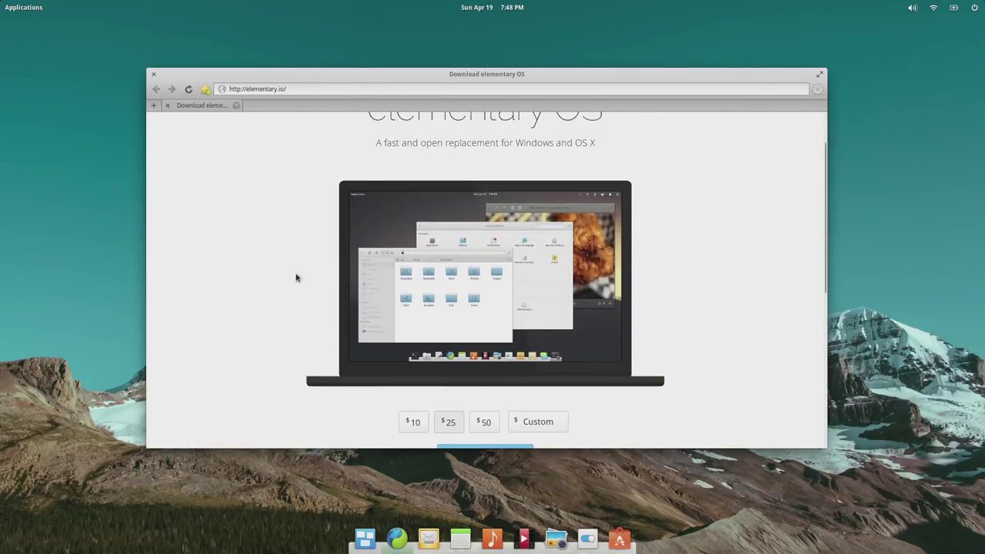
pyautogui.scroll(-5, 296, 278)
pyautogui.scroll(5, 297, 278)
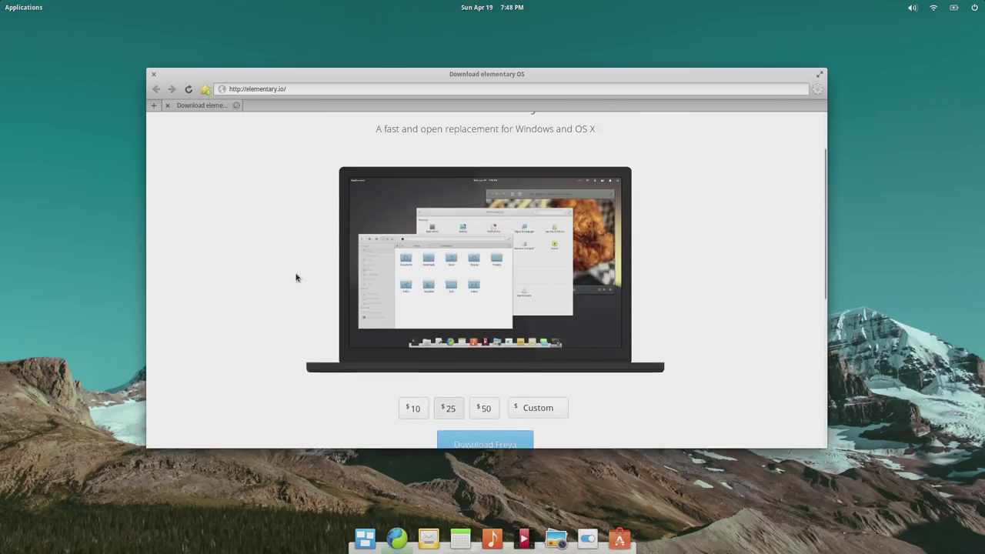
pyautogui.scroll(1, 296, 278)
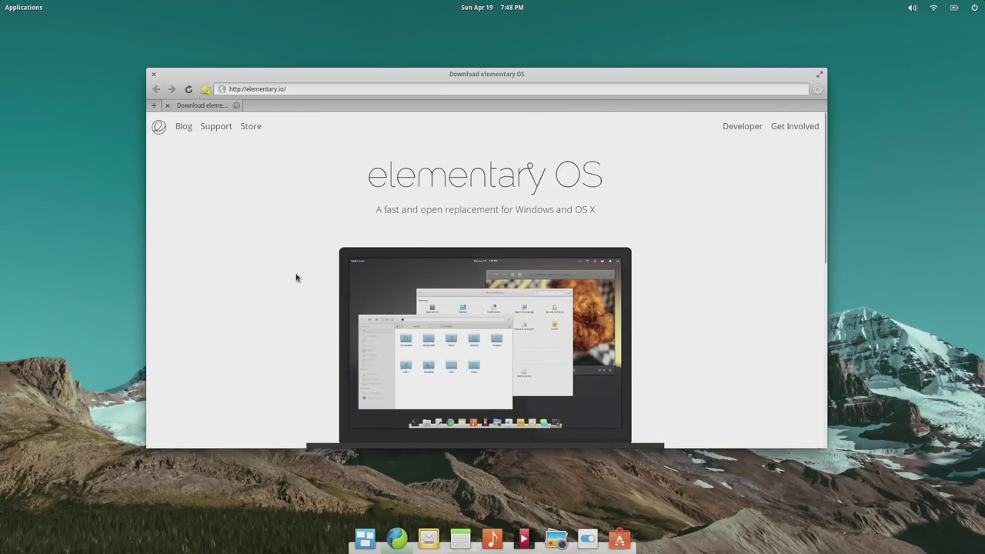
pyautogui.scroll(-5, 297, 278)
pyautogui.scroll(-3, 296, 278)
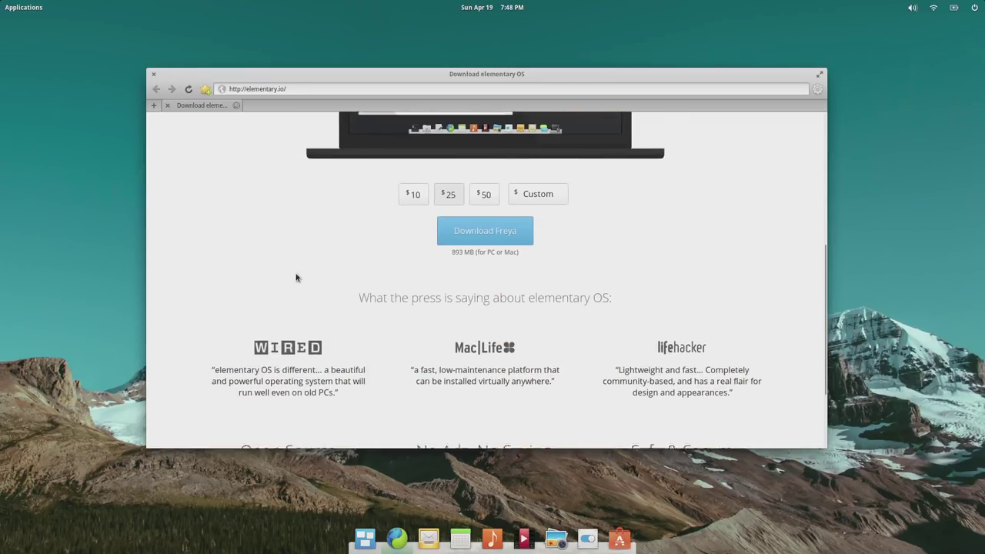
pyautogui.scroll(5, 296, 278)
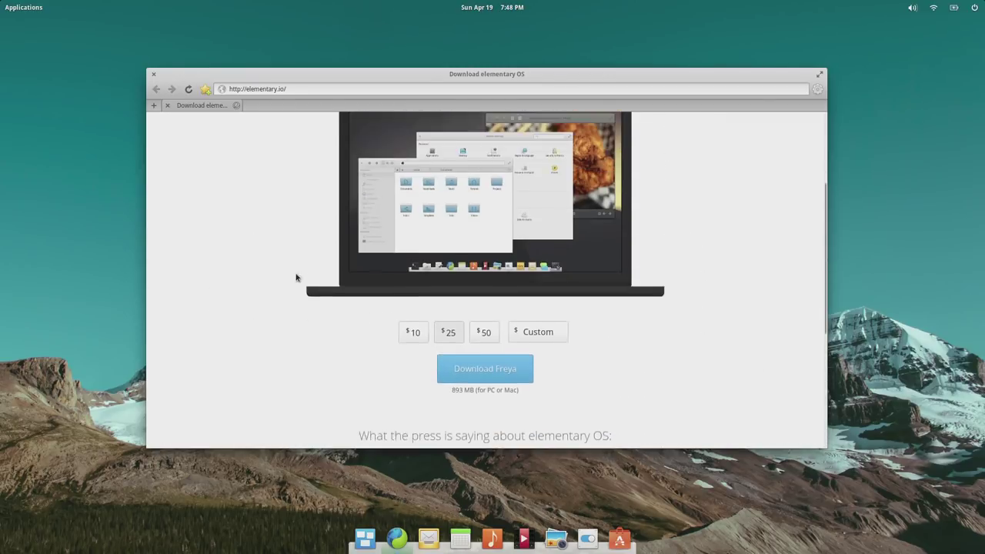
pyautogui.scroll(2, 296, 279)
pyautogui.scroll(-8, 297, 279)
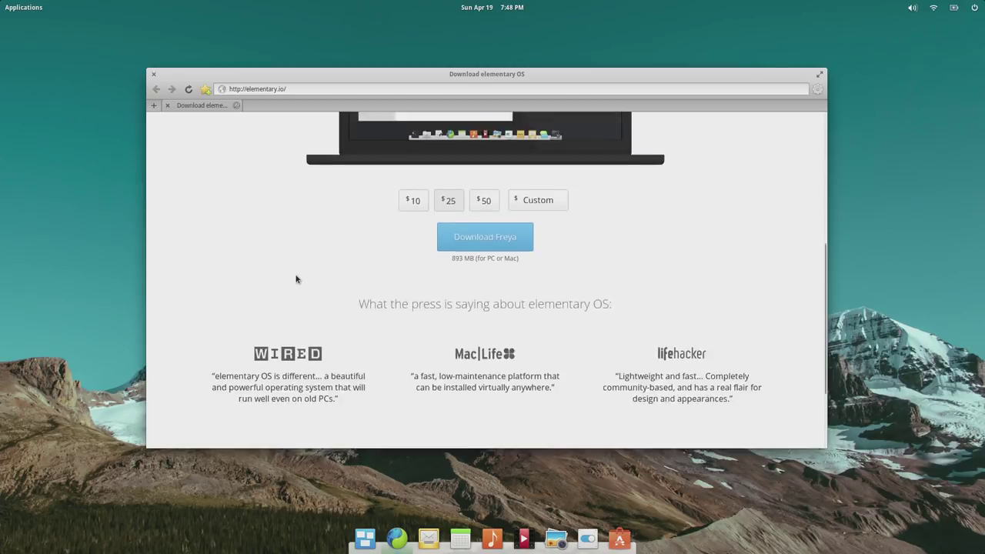
pyautogui.scroll(5, 296, 279)
pyautogui.scroll(3, 296, 279)
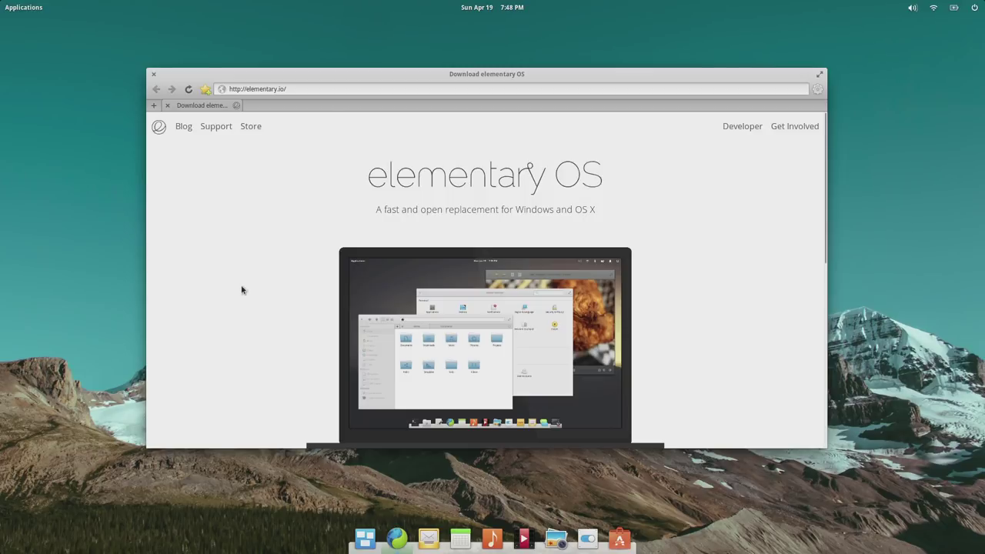
# - Toggle the browser settings menu, drag Midori in the workspace overview, then return to the desktop
pyautogui.click(817, 90)
pyautogui.click(816, 90)
pyautogui.click(351, 543)
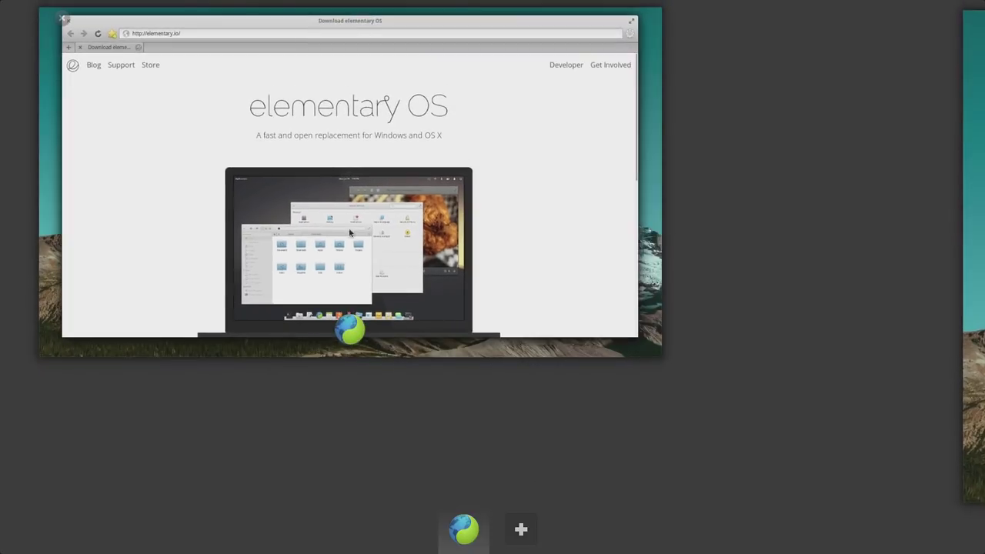
pyautogui.moveTo(355, 227); pyautogui.dragTo(974, 282)
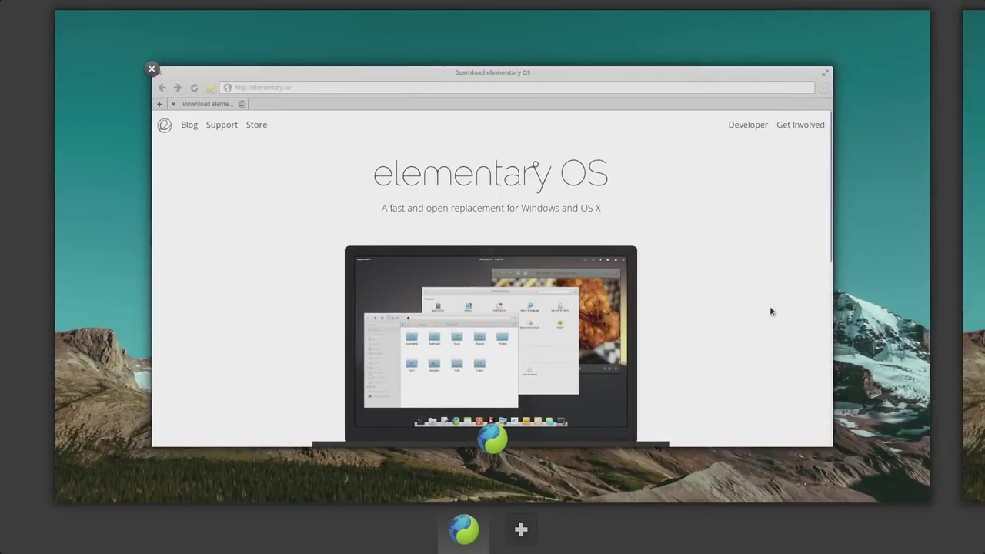
pyautogui.click(732, 312)
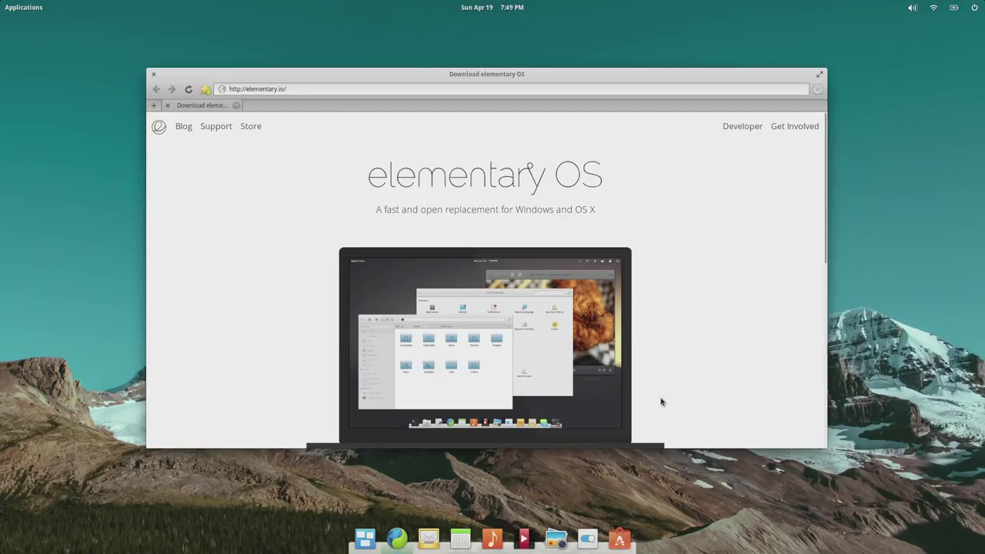
# - Launch Geary and try the Other and Gmail service options, moving the setup dialog down-left
pyautogui.click(432, 548)
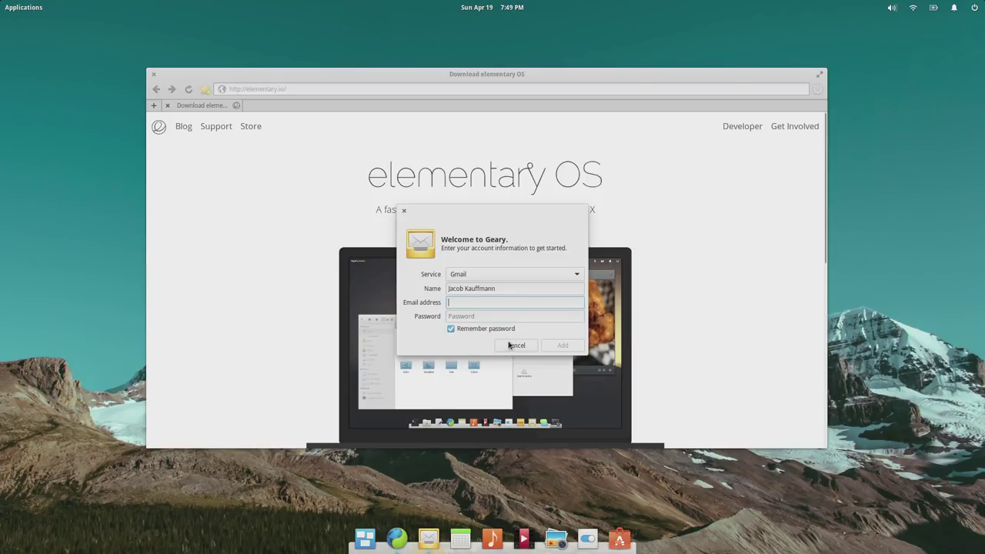
pyautogui.click(488, 272)
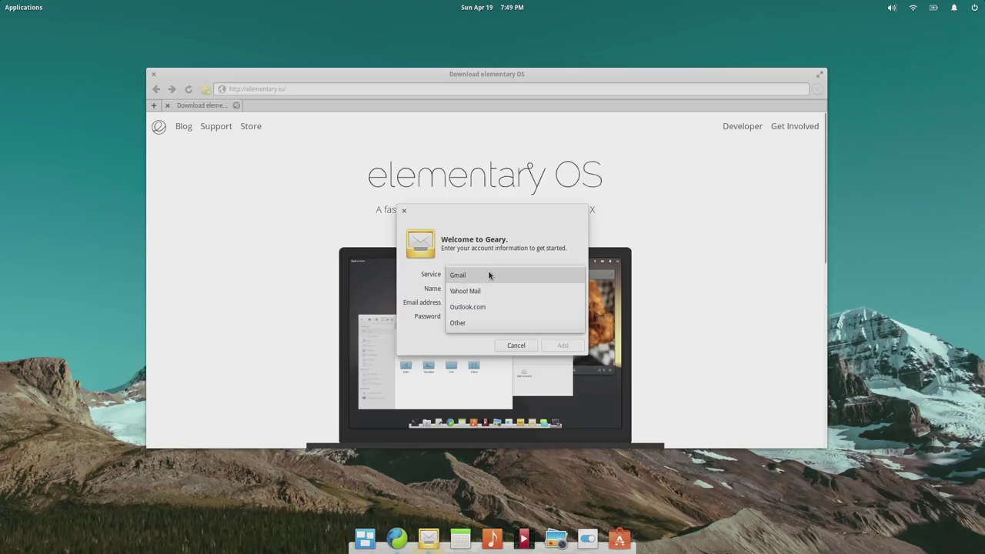
pyautogui.click(462, 323)
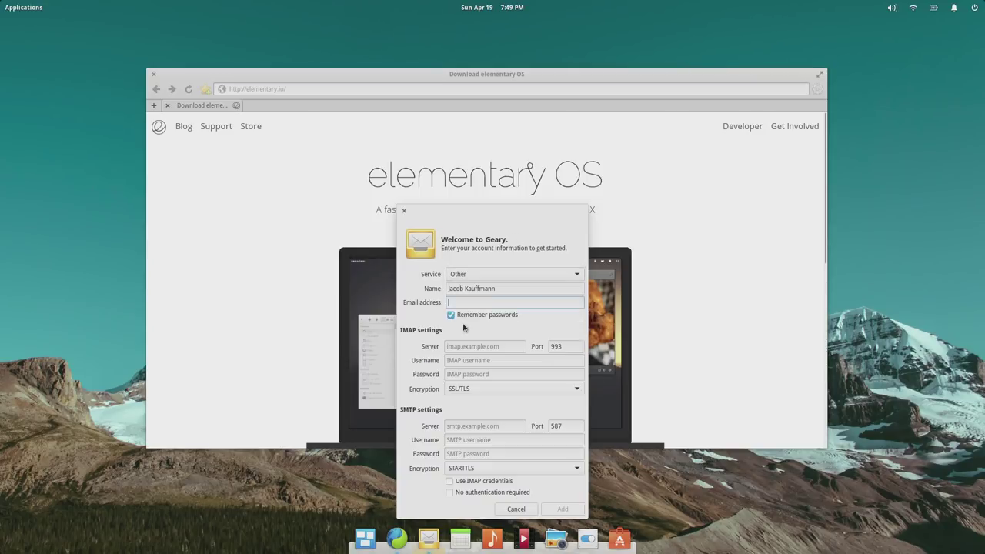
pyautogui.click(468, 274)
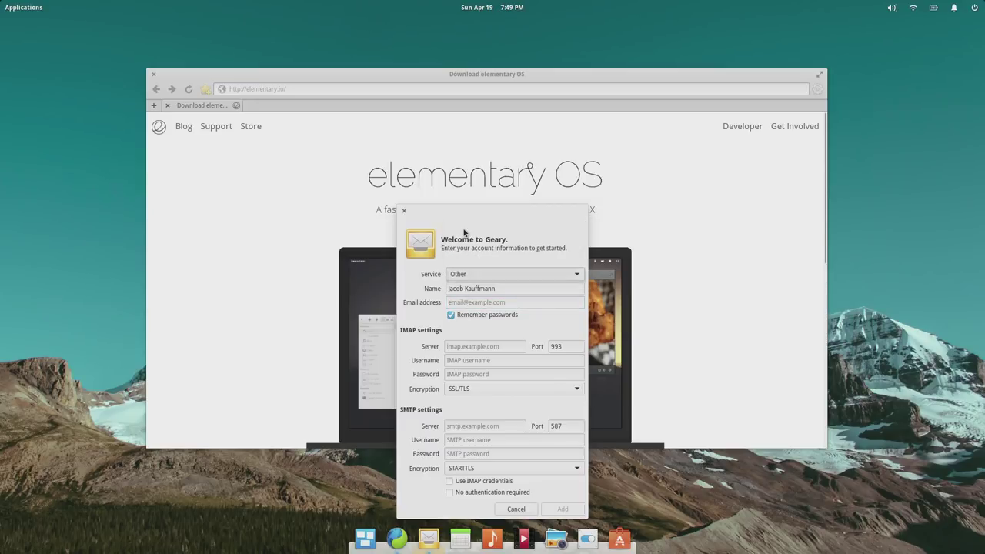
pyautogui.click(464, 229)
pyautogui.moveTo(492, 216); pyautogui.dragTo(471, 265)
# - Switch the mail service to Outlook.com and submit the account for validation
pyautogui.click(457, 334)
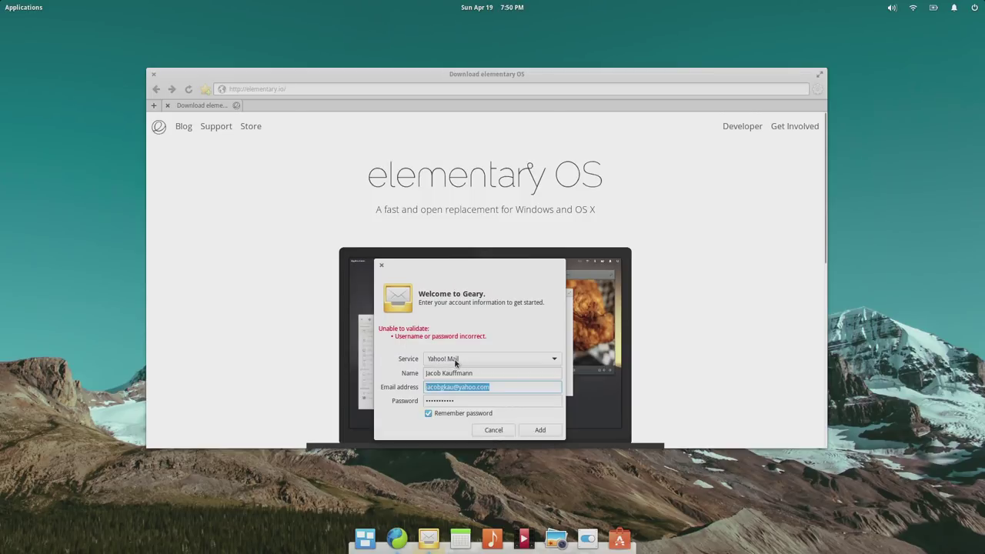
pyautogui.click(455, 360)
pyautogui.click(457, 376)
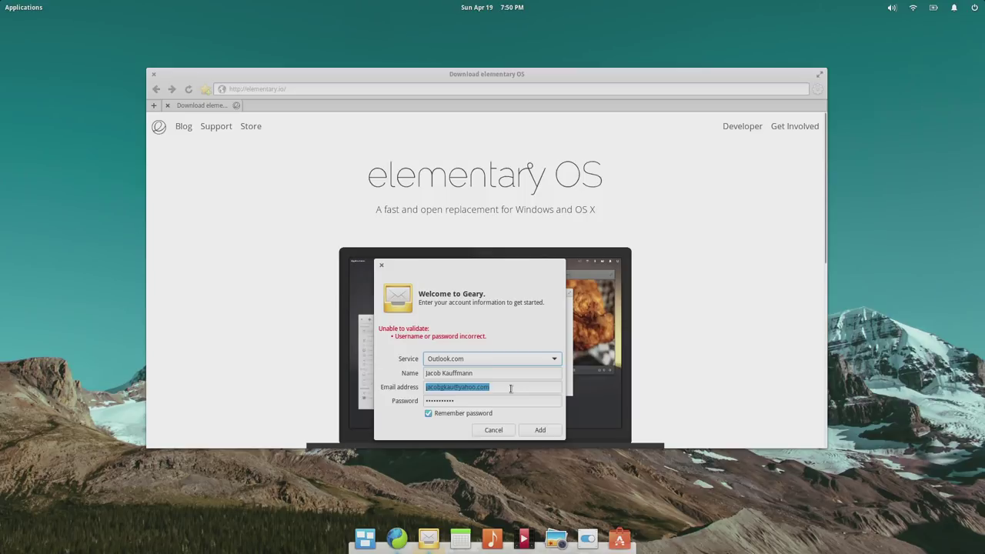
pyautogui.click(510, 389)
pyautogui.press('Return')
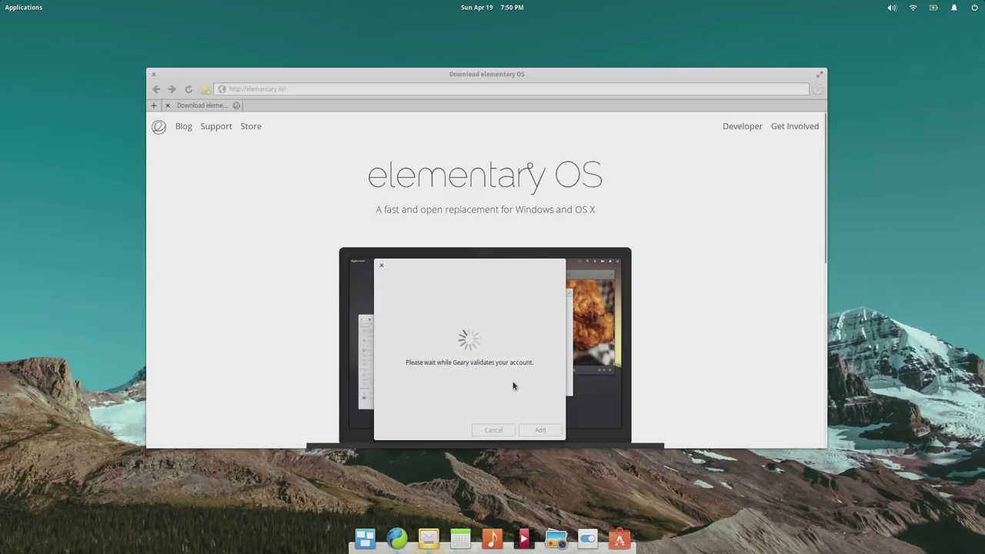
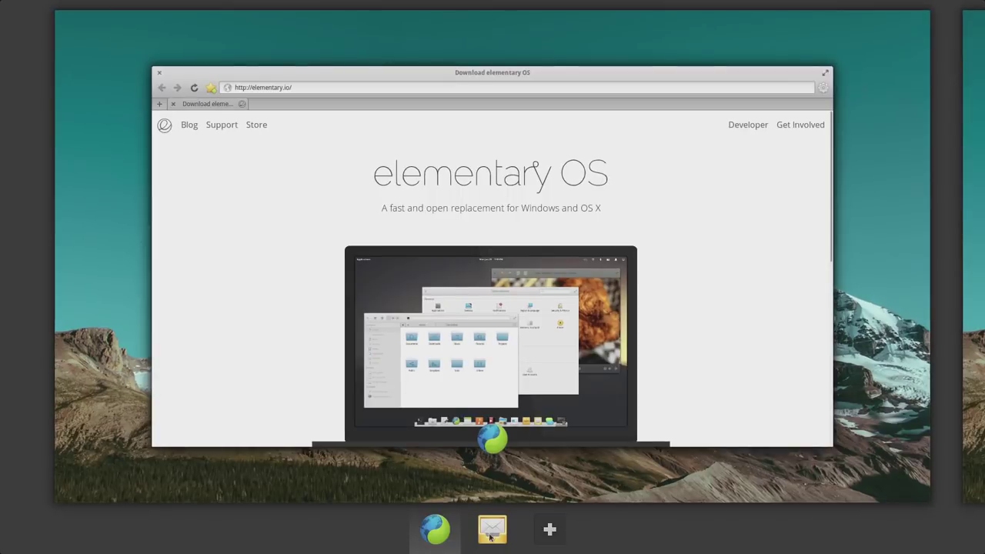
# - Bring up the workspace overview with the browser on elementary.io and a second mail workspace
pyautogui.moveTo(490, 531)
# - Switch between the browser and mail workspaces, then leave the overview onto the mail window
pyautogui.click(493, 538)
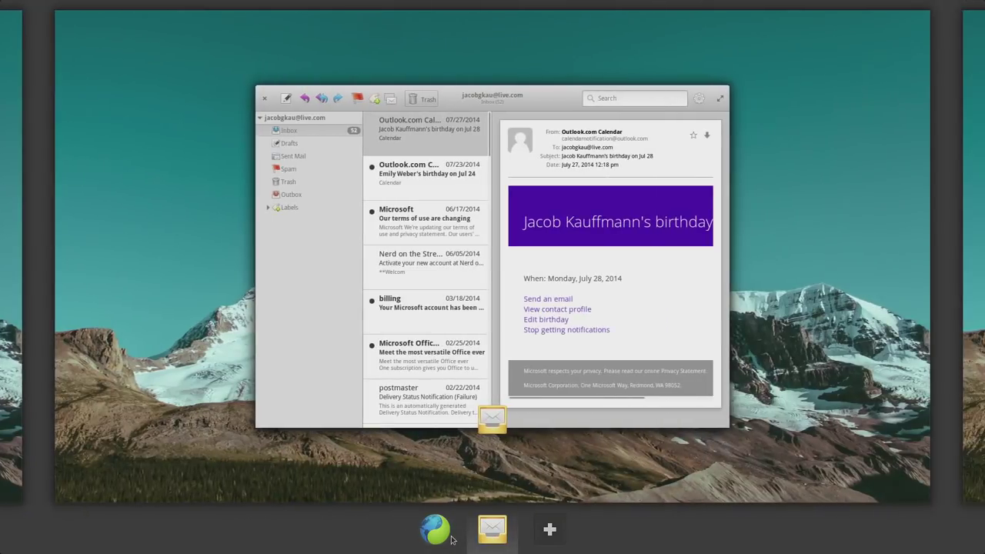
pyautogui.click(440, 536)
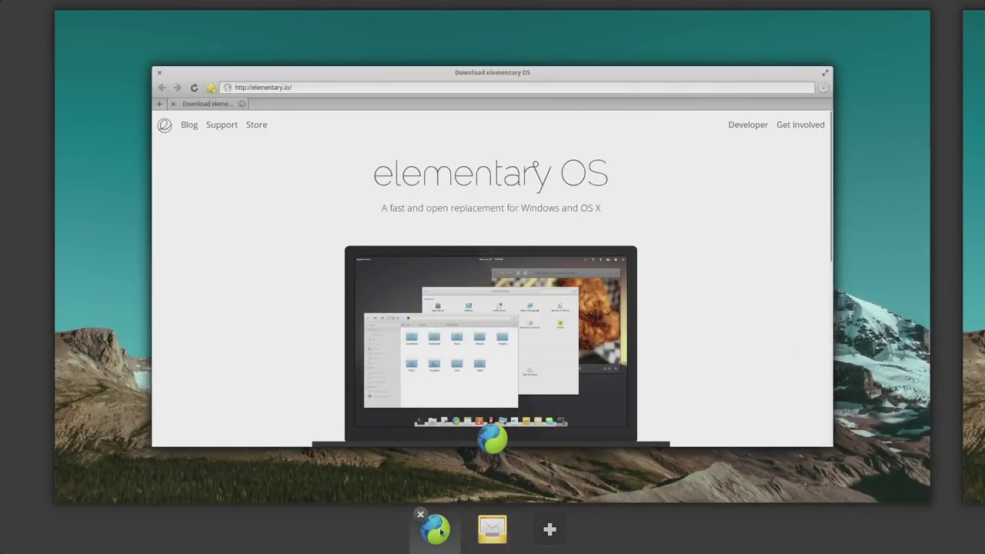
pyautogui.click(497, 534)
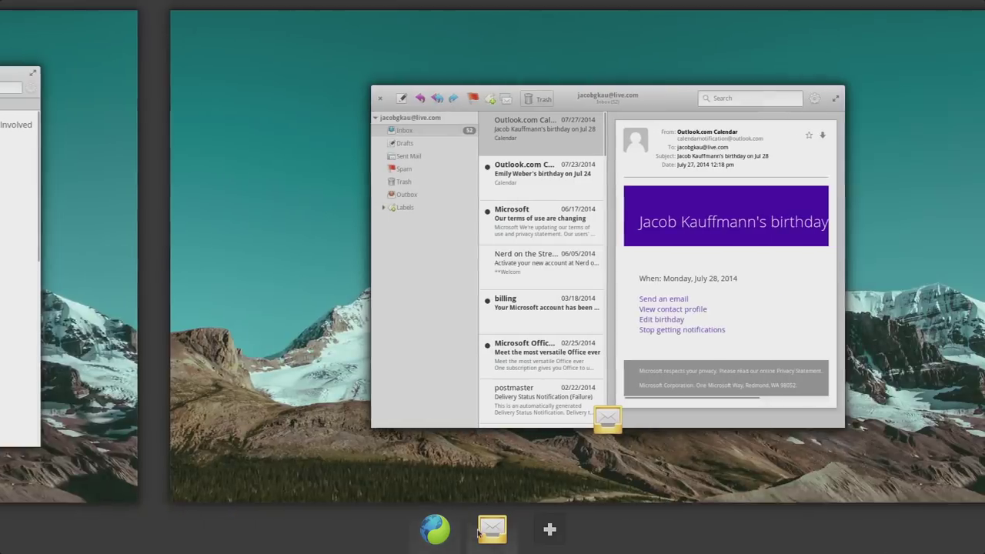
pyautogui.click(452, 532)
pyautogui.click(497, 535)
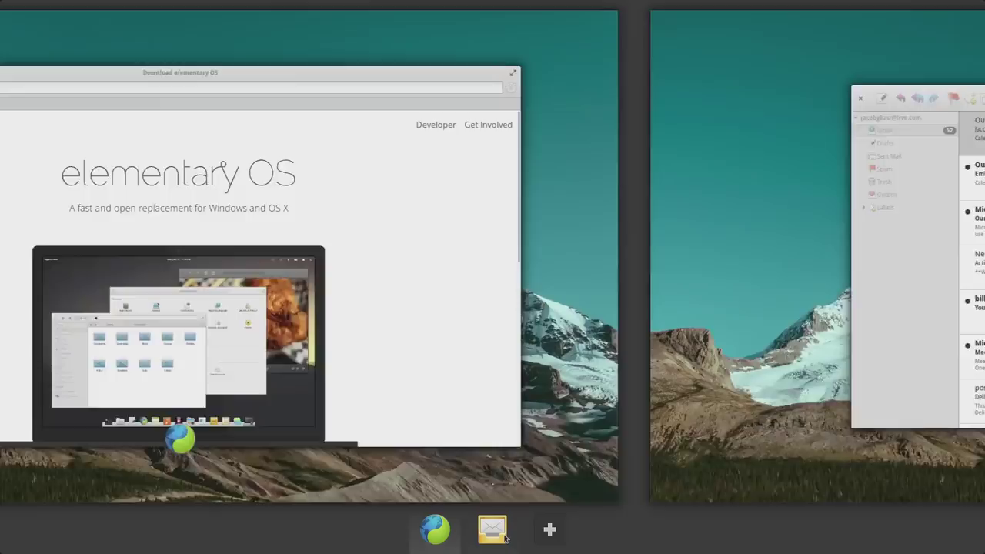
pyautogui.click(447, 403)
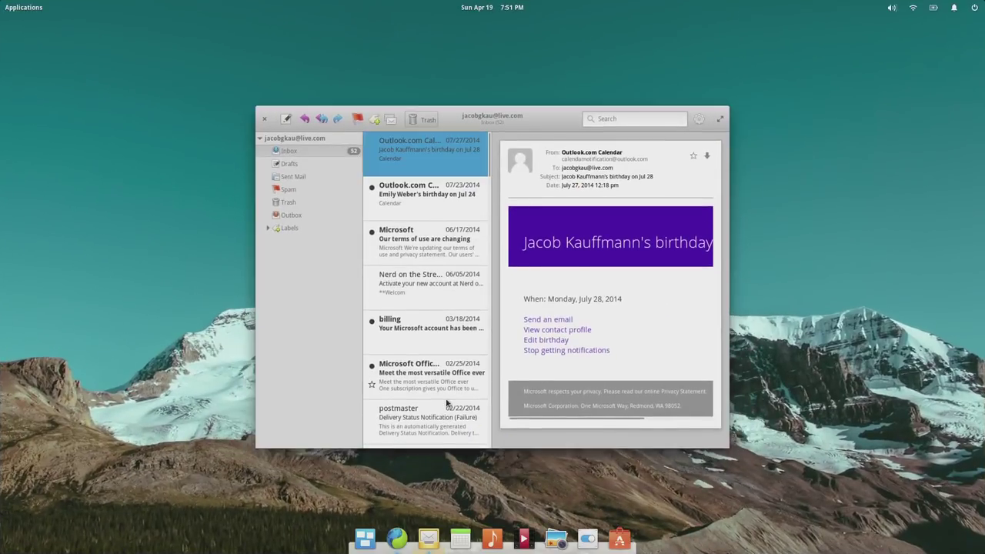
# - Reopen the overview, drag the mail window back into its workspace and return to mail
pyautogui.click(373, 548)
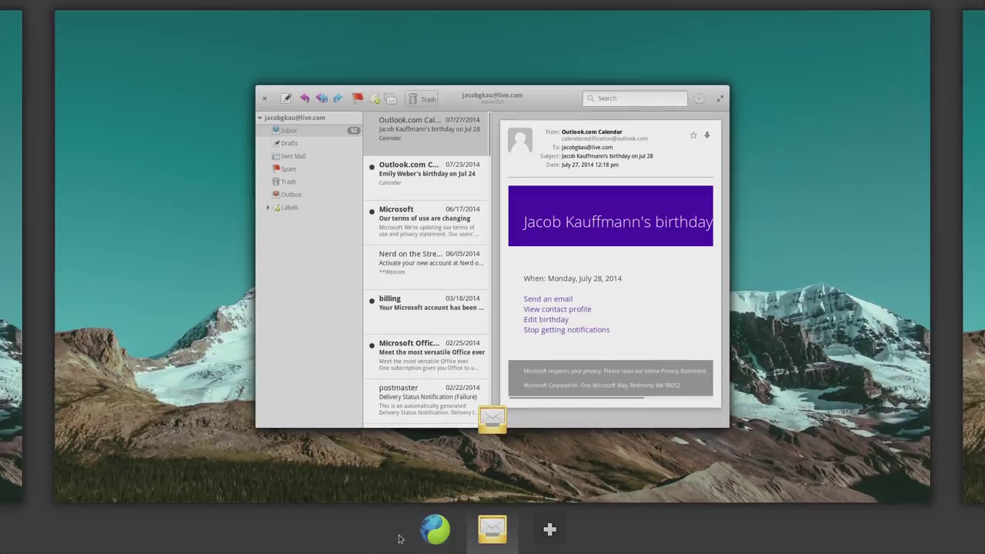
pyautogui.moveTo(513, 432); pyautogui.dragTo(563, 338)
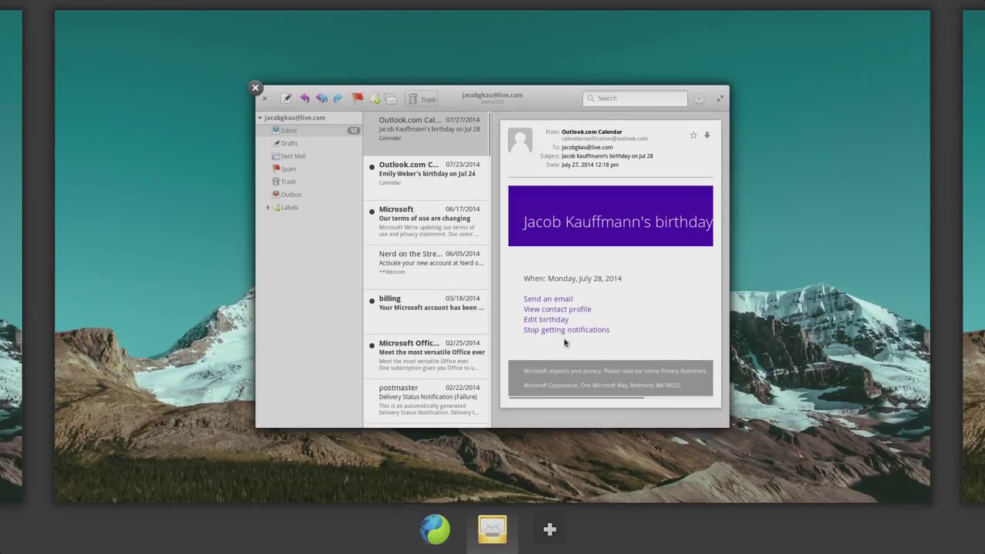
pyautogui.click(562, 338)
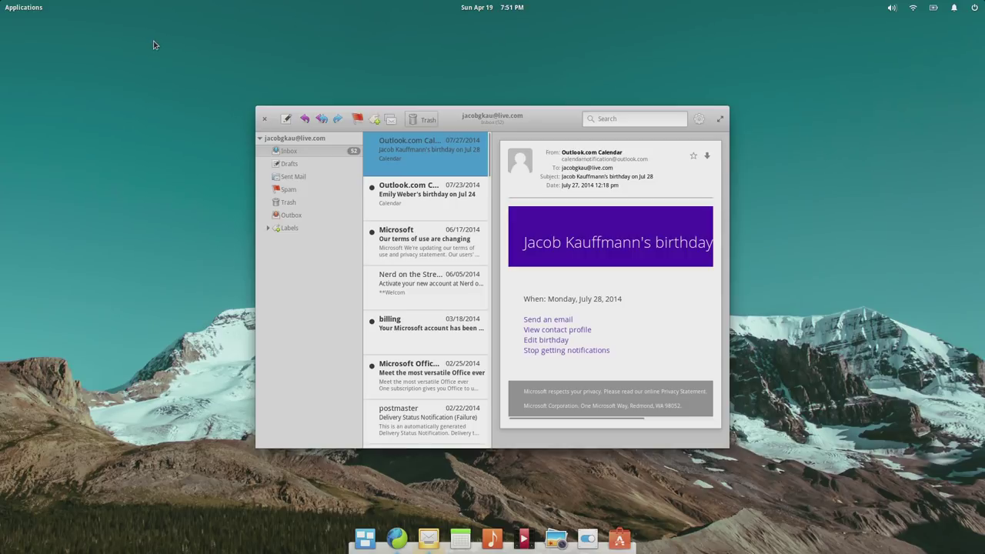
# - Check Spam, return to Inbox and open the 02/05/2013 Office 365 collaboration email
pyautogui.click(283, 191)
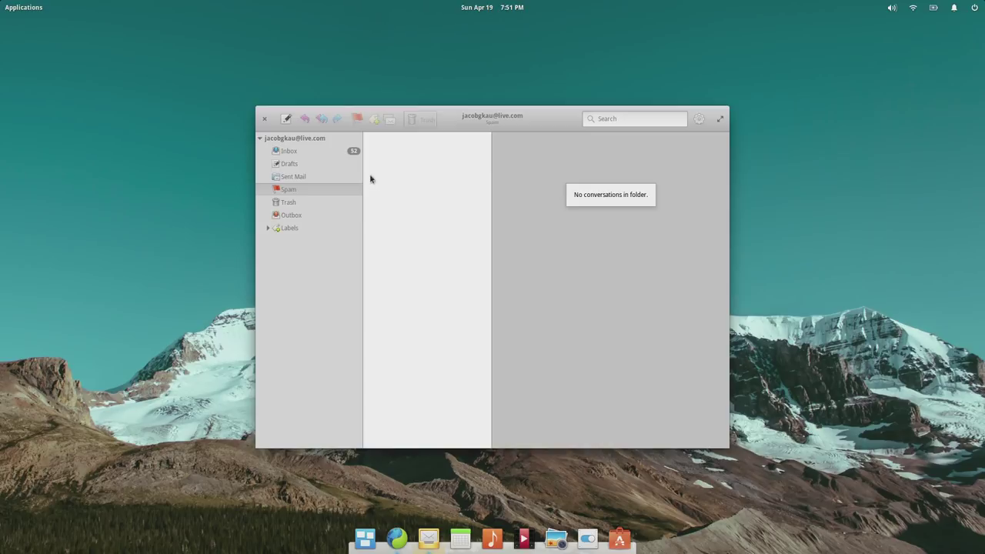
pyautogui.click(333, 152)
pyautogui.scroll(-1, 466, 192)
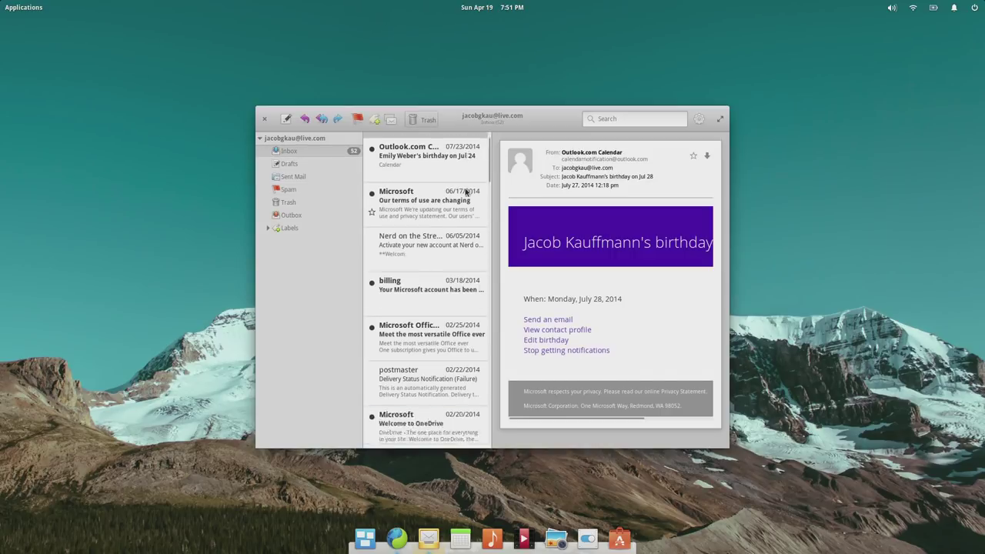
pyautogui.scroll(-15, 465, 193)
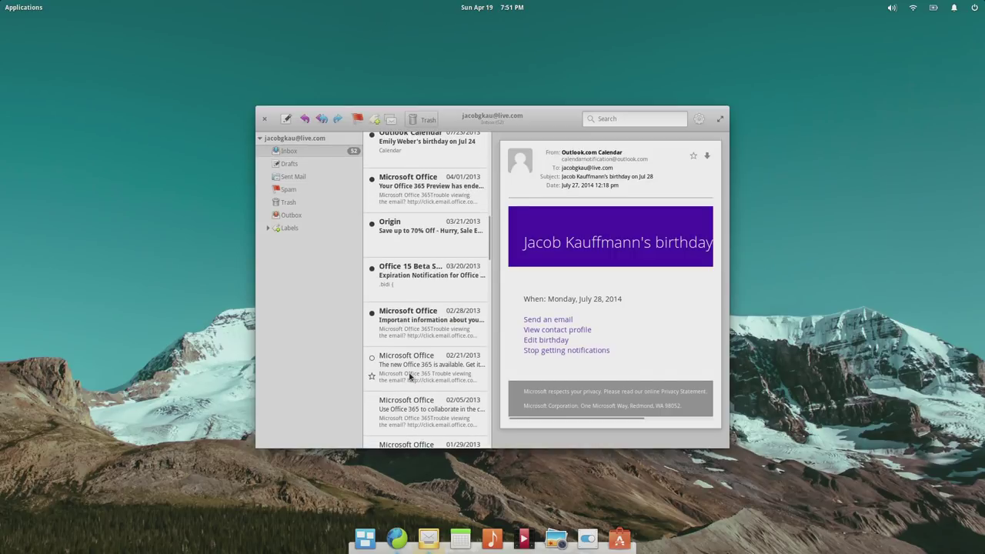
pyautogui.scroll(-3, 414, 347)
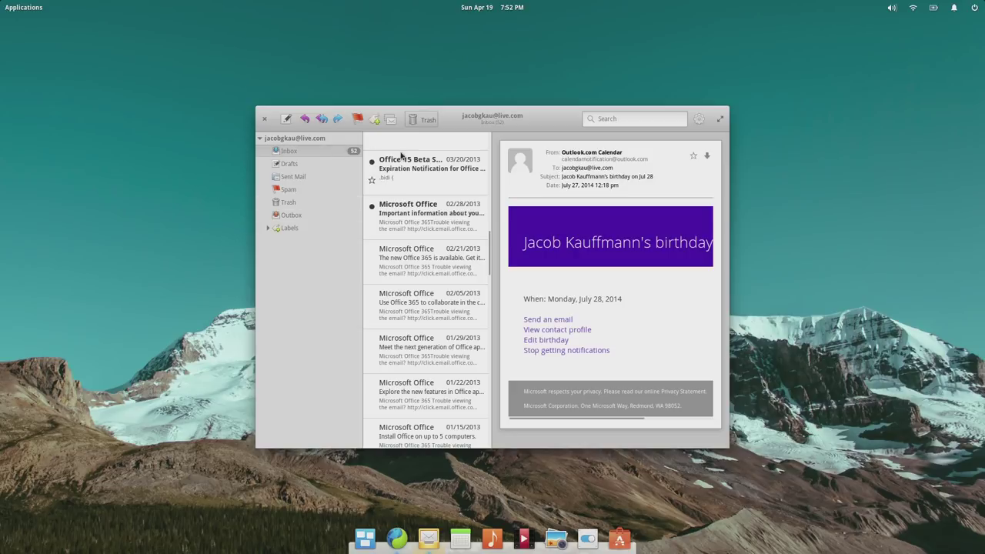
pyautogui.click(412, 305)
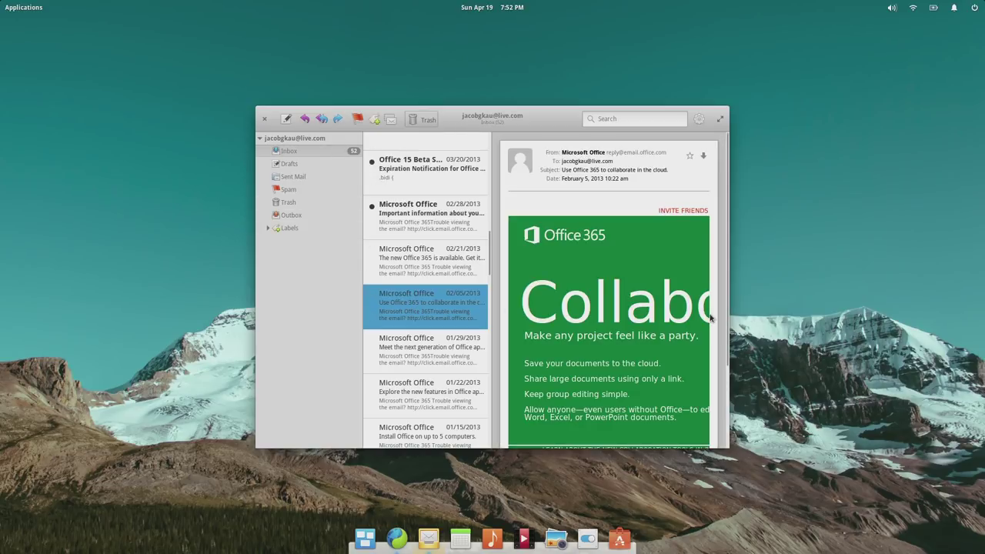
# - Widen the mail window to fit the email and move it up and to the left
pyautogui.moveTo(726, 297); pyautogui.dragTo(916, 306)
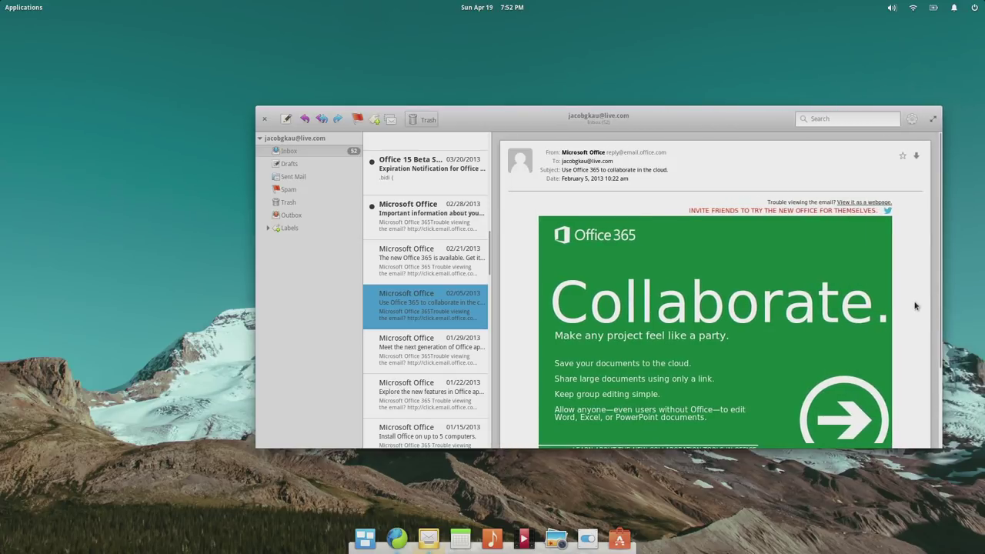
pyautogui.scroll(-3, 915, 307)
pyautogui.scroll(5, 915, 306)
pyautogui.scroll(-4, 915, 307)
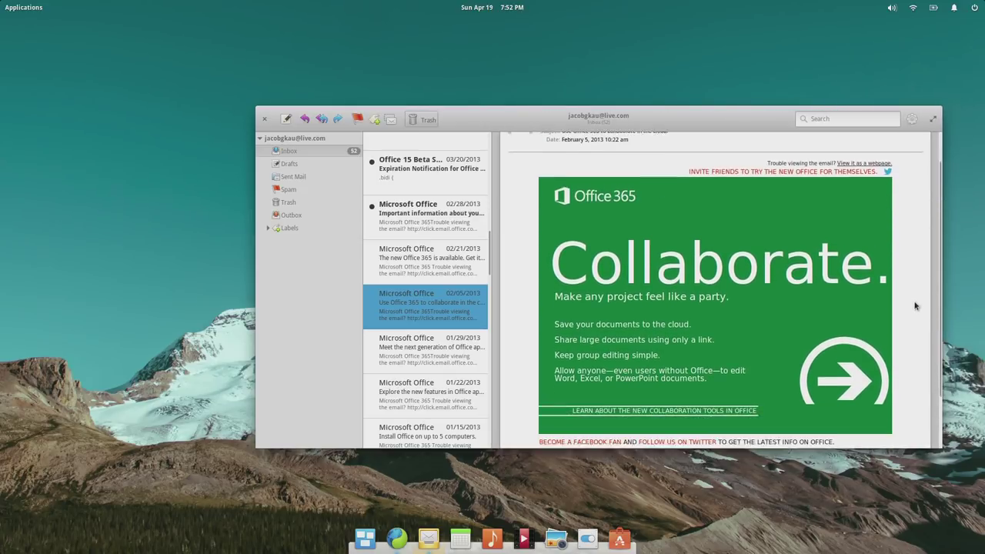
pyautogui.scroll(2, 915, 306)
pyautogui.scroll(-3, 915, 306)
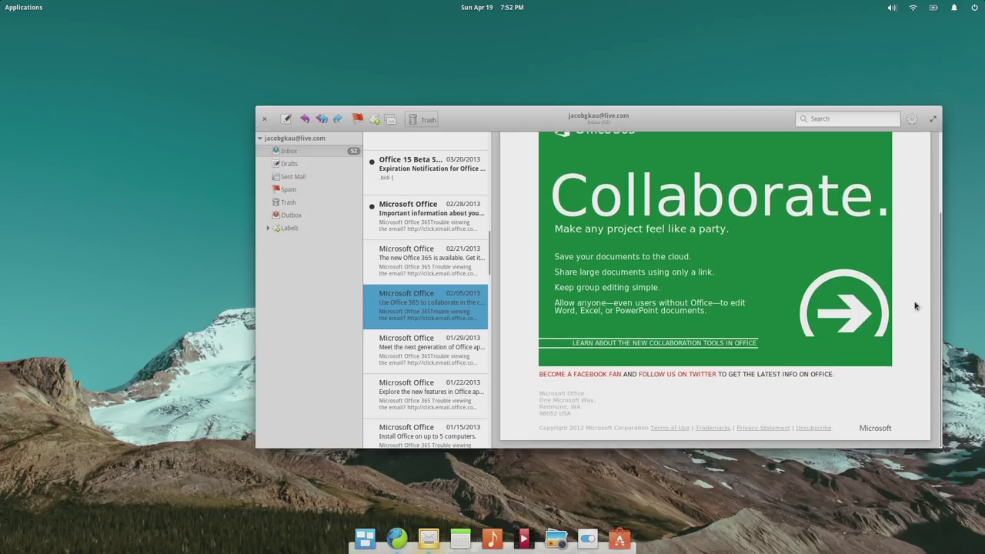
pyautogui.scroll(3, 915, 307)
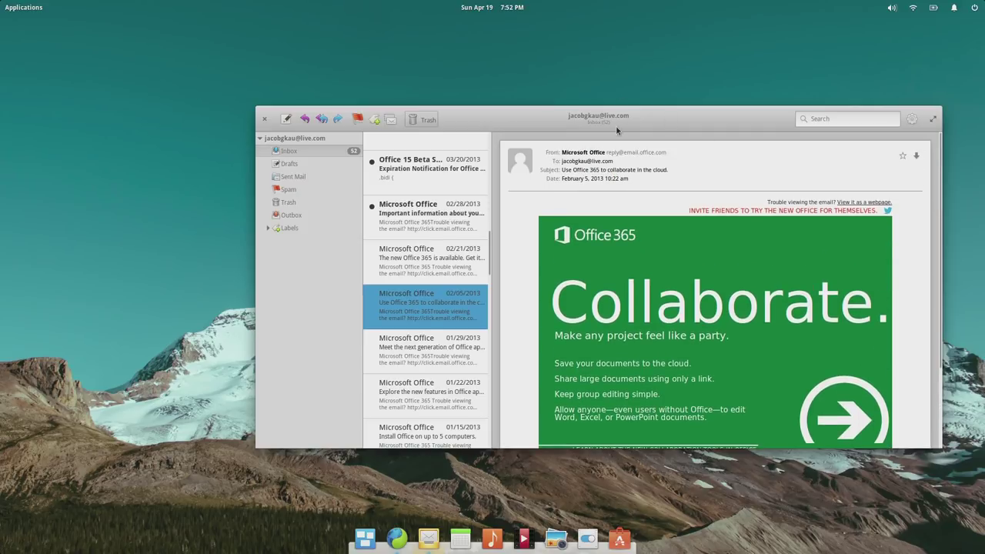
pyautogui.moveTo(616, 126); pyautogui.dragTo(529, 90)
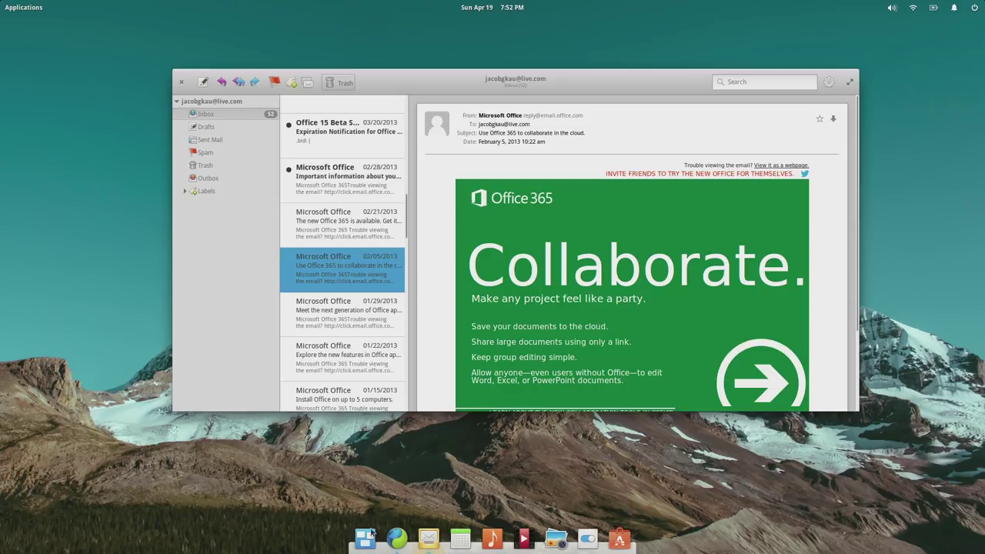
pyautogui.click(461, 540)
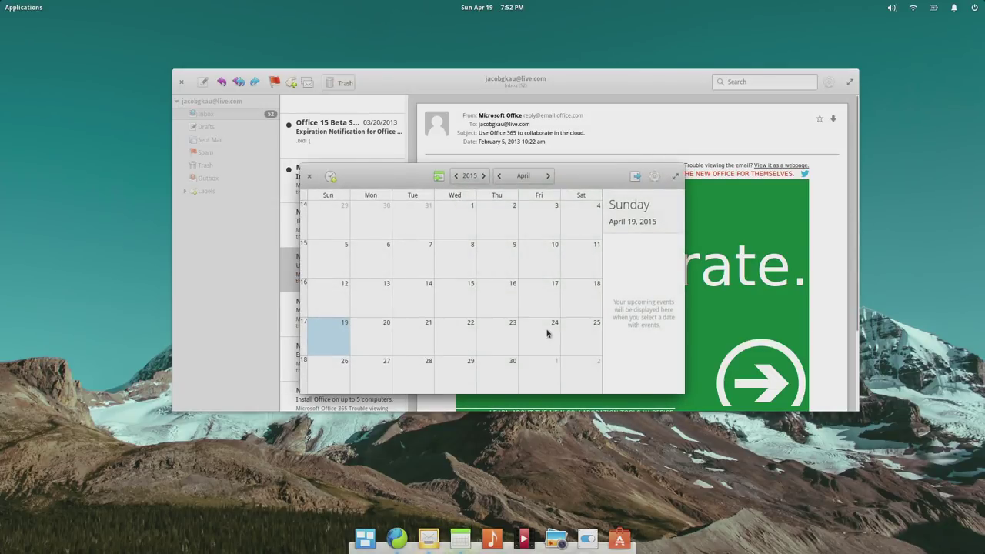
# - Move Calendar down-left, peek at the browser workspace, and come back with Calendar in front
pyautogui.moveTo(589, 183); pyautogui.dragTo(339, 260)
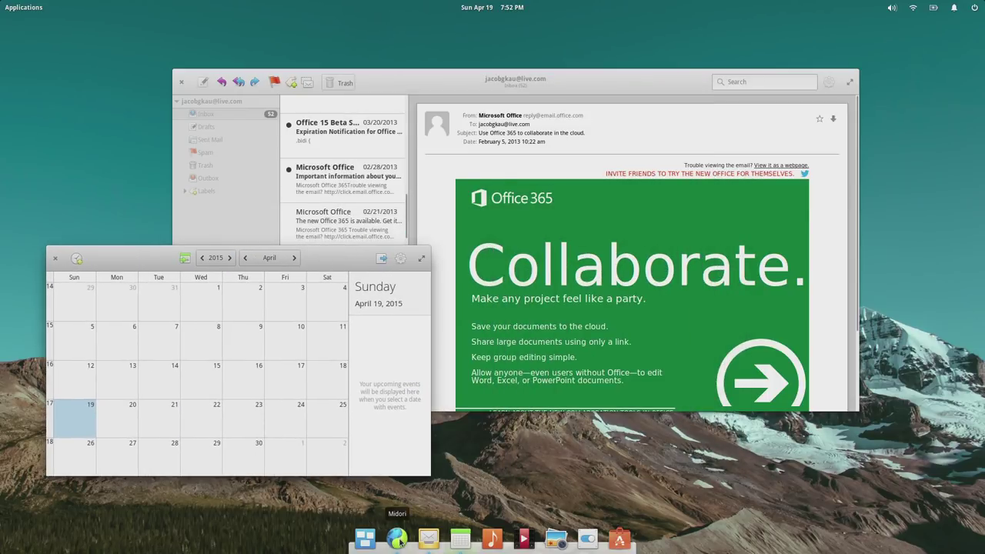
pyautogui.click(365, 539)
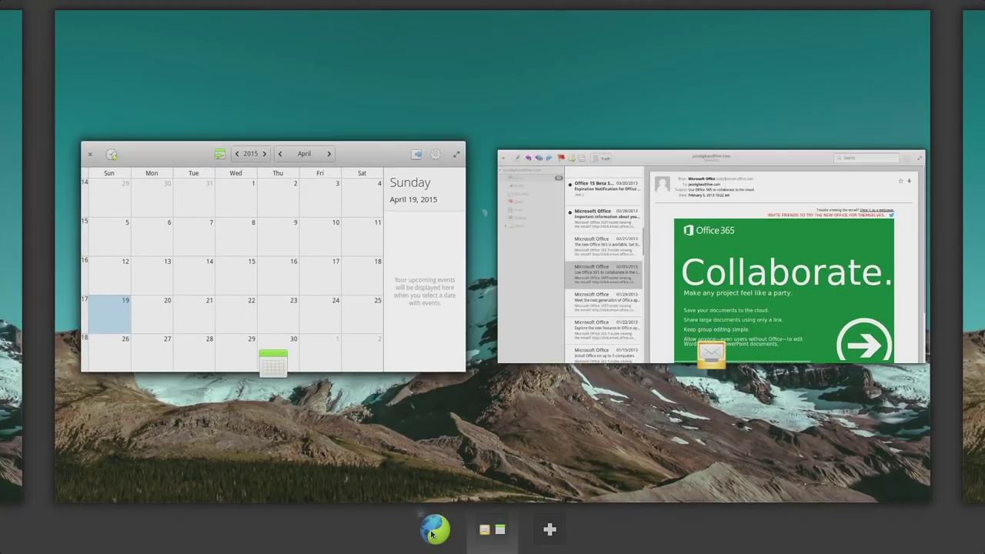
pyautogui.click(422, 534)
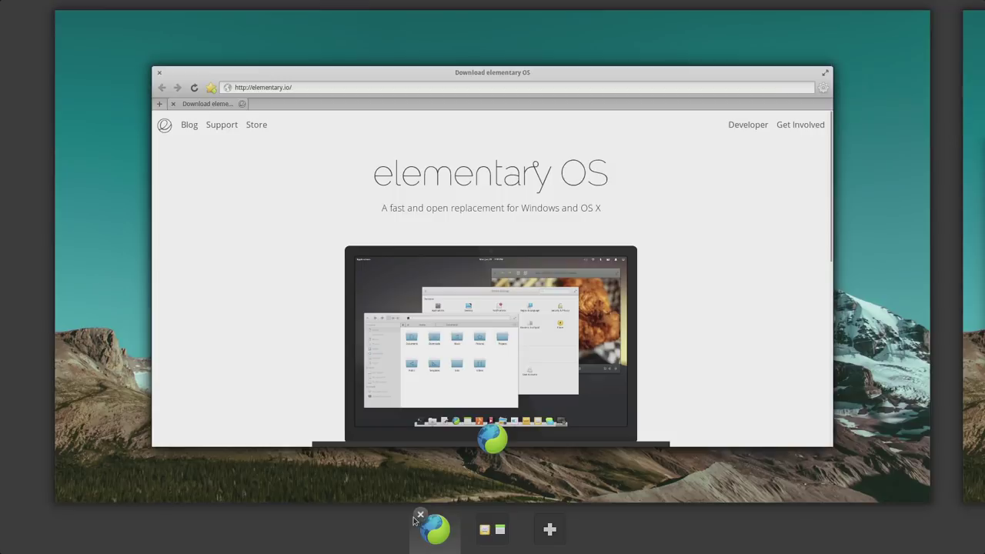
pyautogui.click(493, 543)
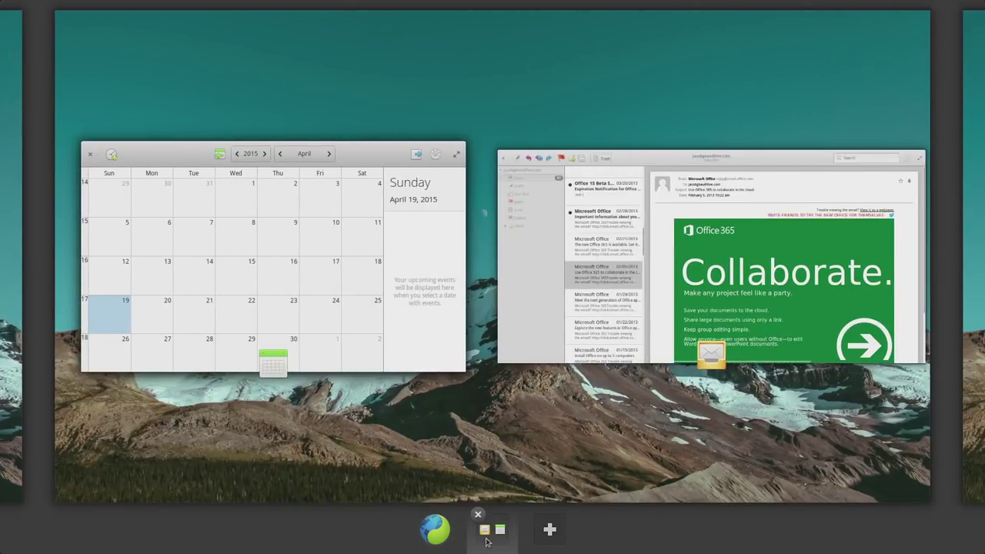
pyautogui.click(453, 309)
# - Nudge Calendar further left and mail slightly right, leaving Calendar in front of mail
pyautogui.moveTo(133, 263)
pyautogui.mouseDown()
pyautogui.moveTo(115, 256)
pyautogui.moveTo(117, 268)
pyautogui.mouseUp()
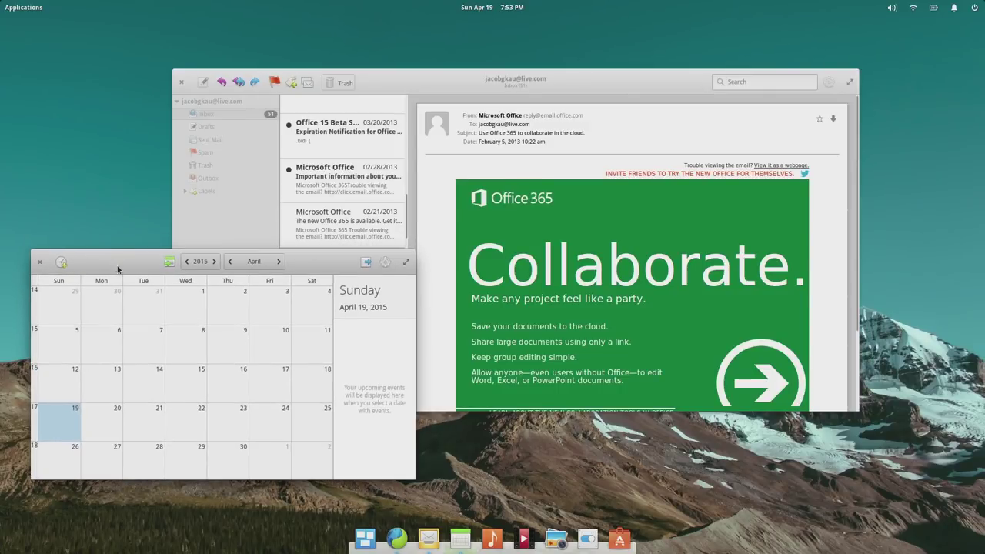
pyautogui.click(495, 74)
pyautogui.moveTo(477, 87); pyautogui.dragTo(486, 86)
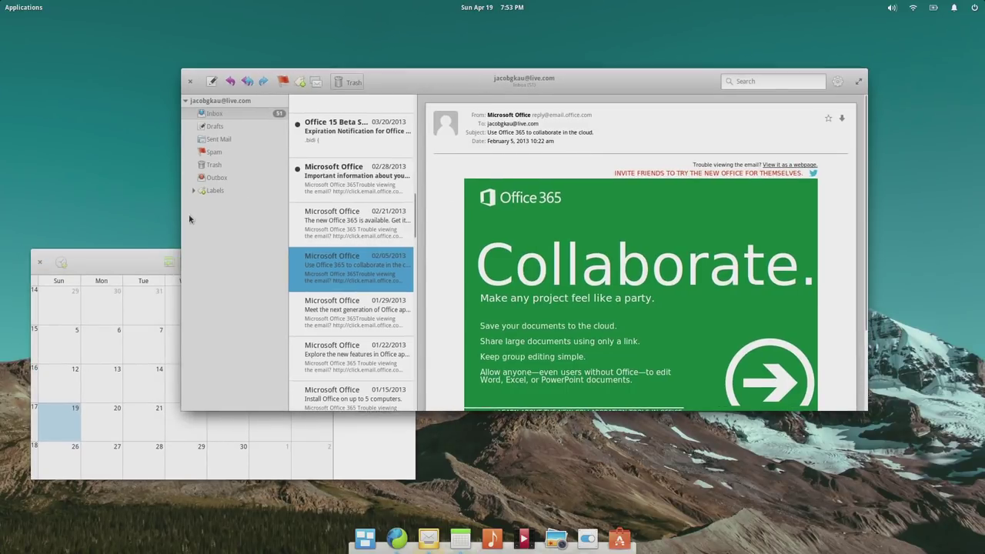
pyautogui.click(120, 264)
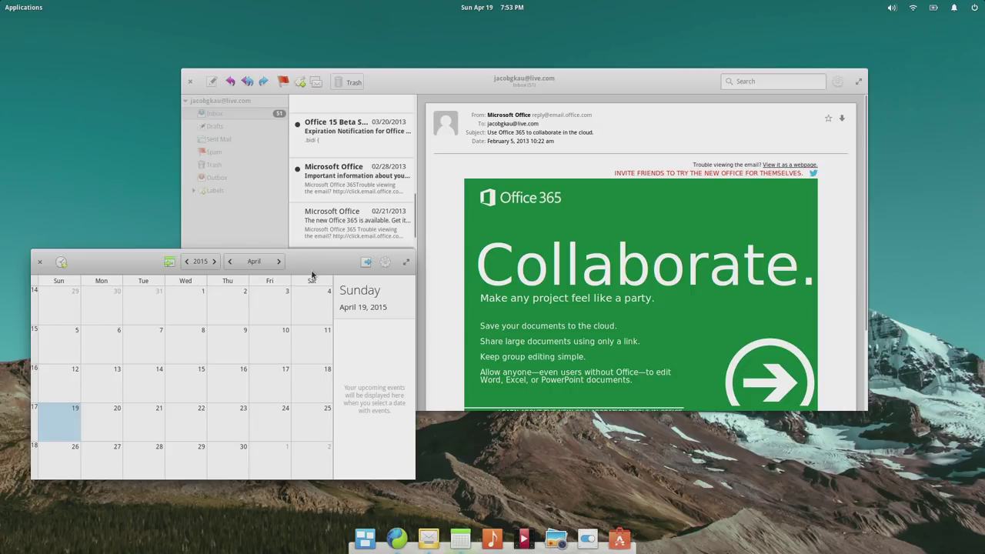
pyautogui.moveTo(312, 274)
pyautogui.mouseDown()
pyautogui.moveTo(308, 286)
pyautogui.moveTo(309, 275)
pyautogui.mouseUp()
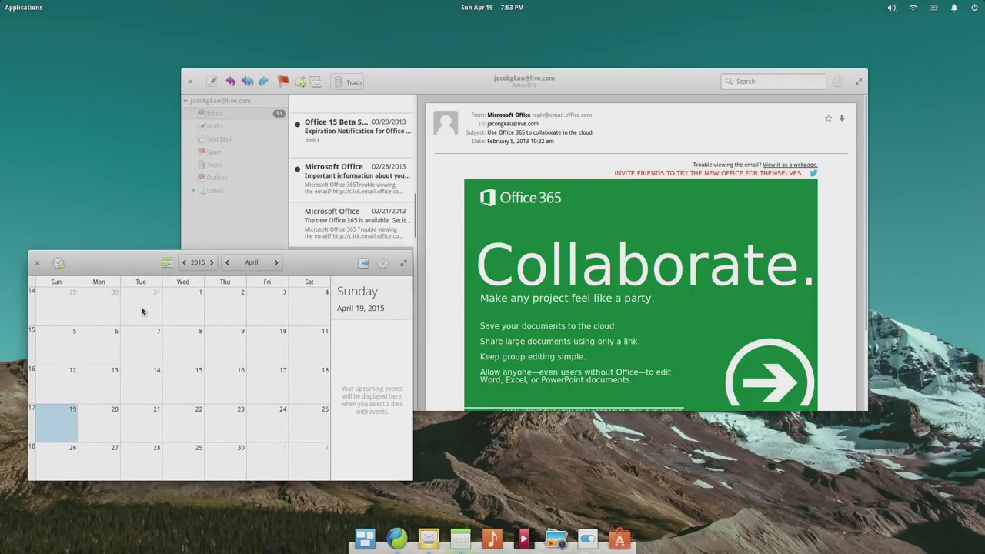
# - Start a new event on Wednesday April 22 and browse its Location, Participants, Reminders and Repeat tabs
pyautogui.doubleClick(219, 399)
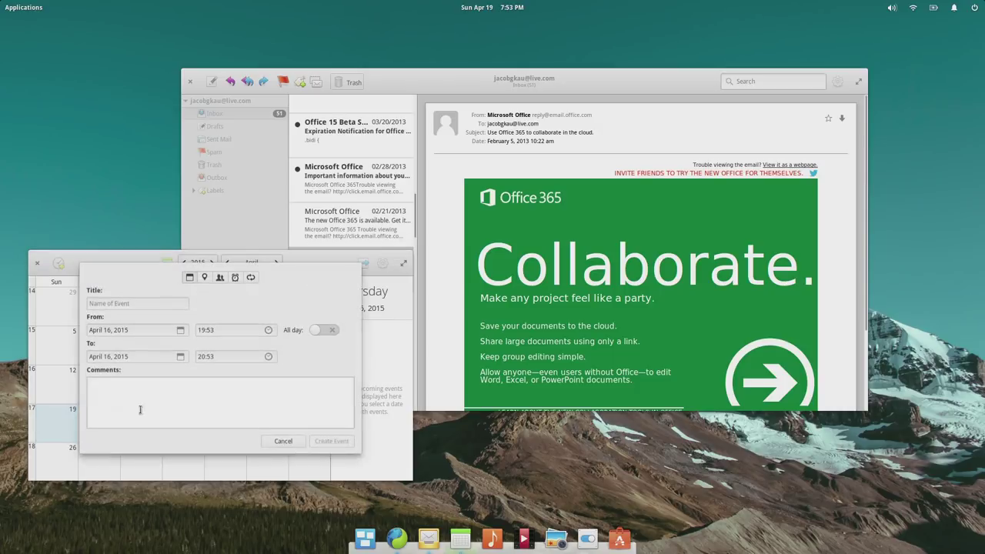
pyautogui.click(278, 444)
pyautogui.click(184, 423)
pyautogui.doubleClick(185, 423)
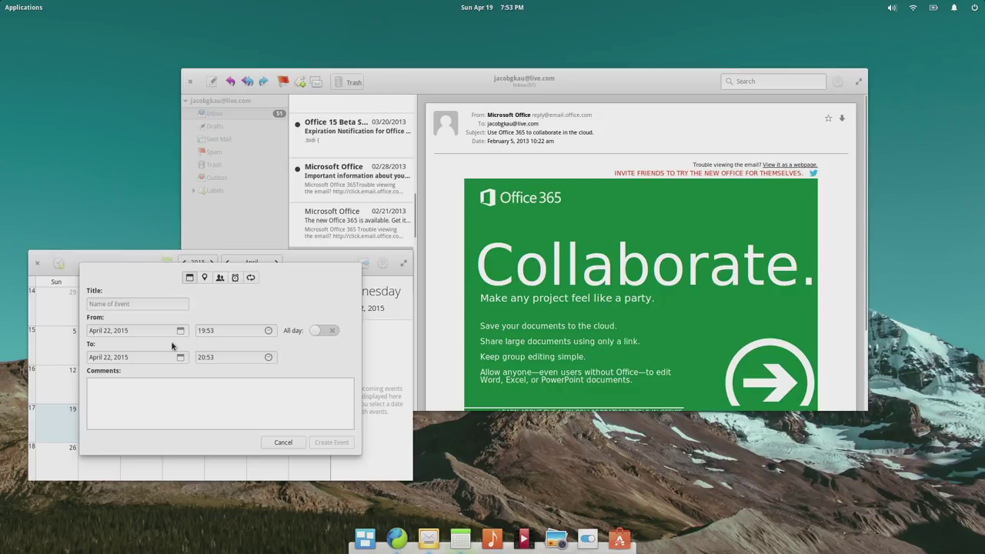
pyautogui.click(205, 277)
pyautogui.click(220, 277)
pyautogui.click(236, 279)
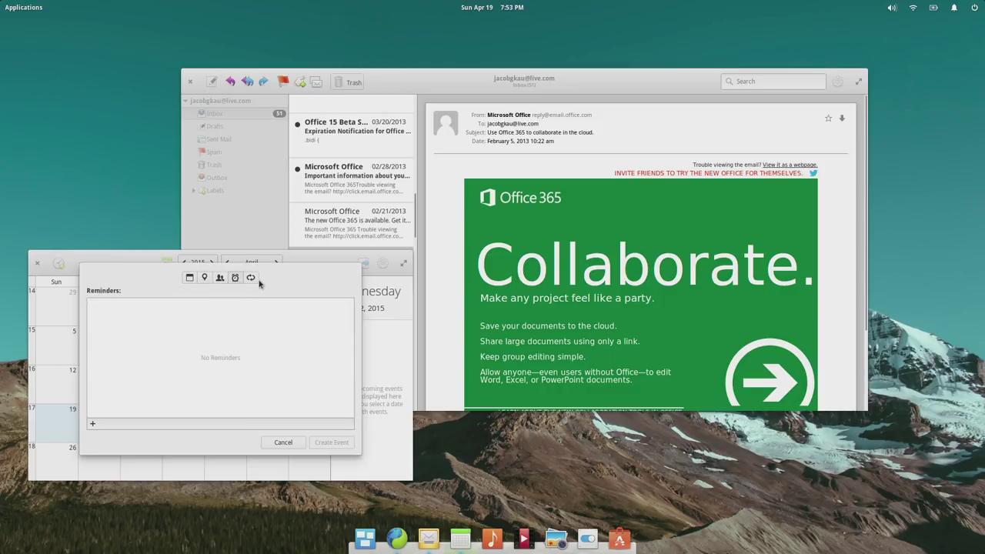
pyautogui.click(251, 278)
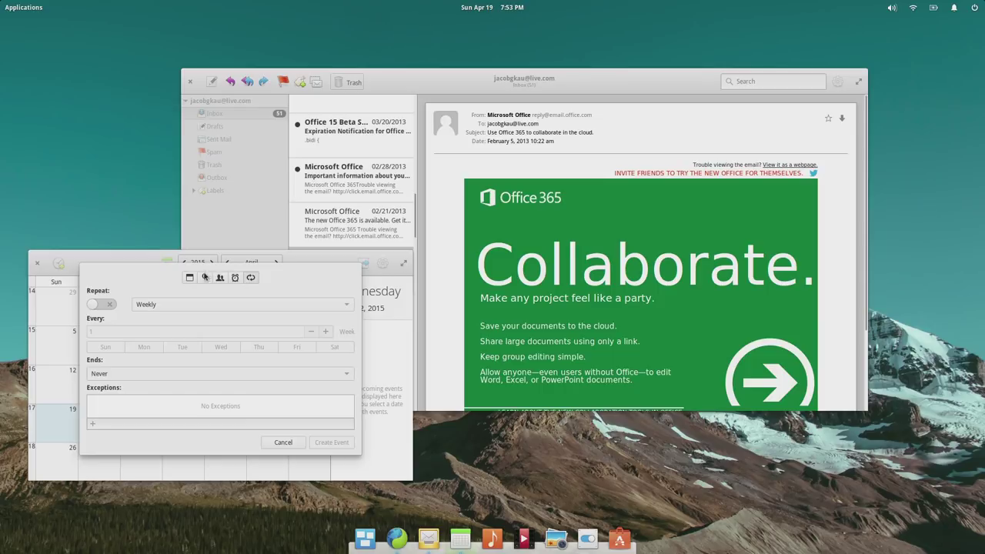
pyautogui.click(189, 277)
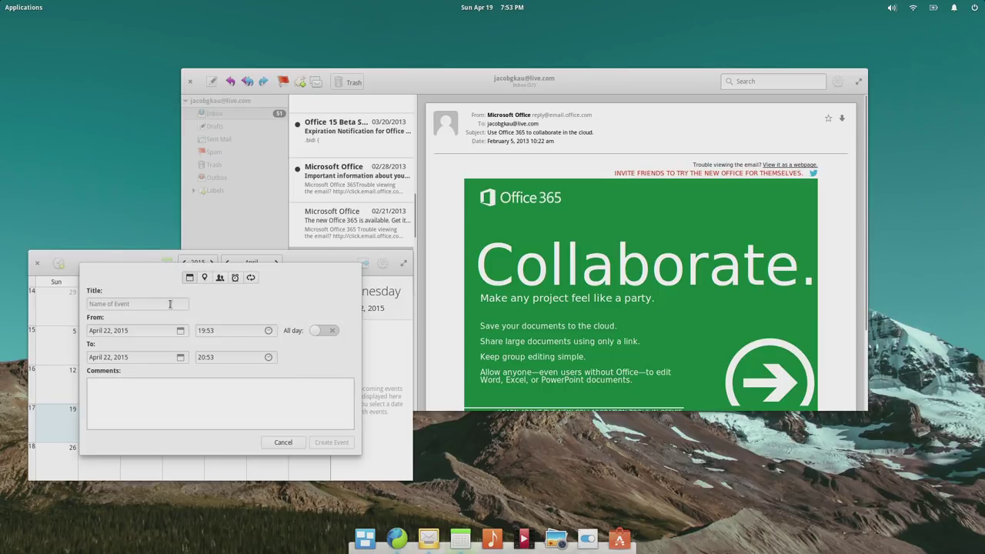
# - Title the event 'Test' and create it, running 19:53 to 20:53
pyautogui.click(170, 304)
pyautogui.write('Test')
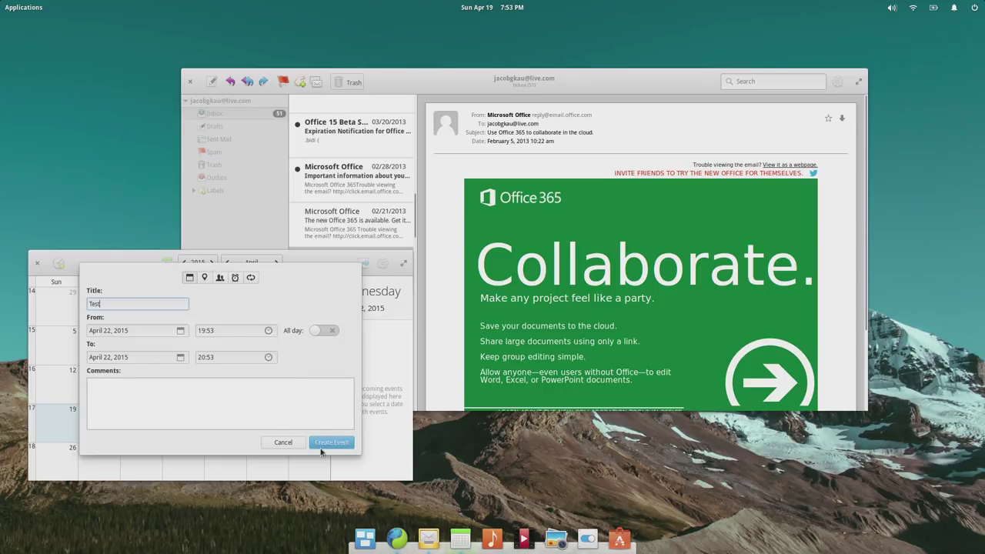
pyautogui.click(324, 444)
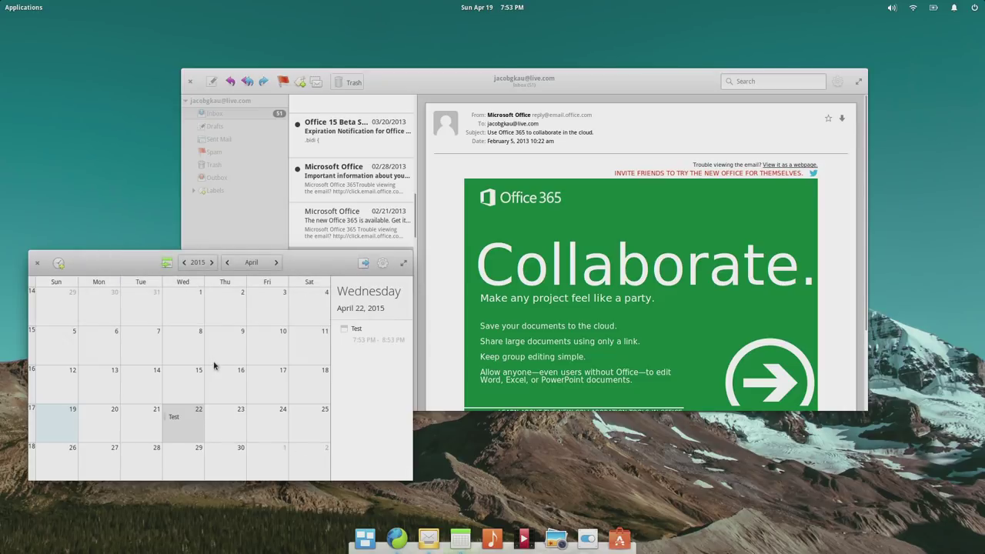
pyautogui.click(383, 262)
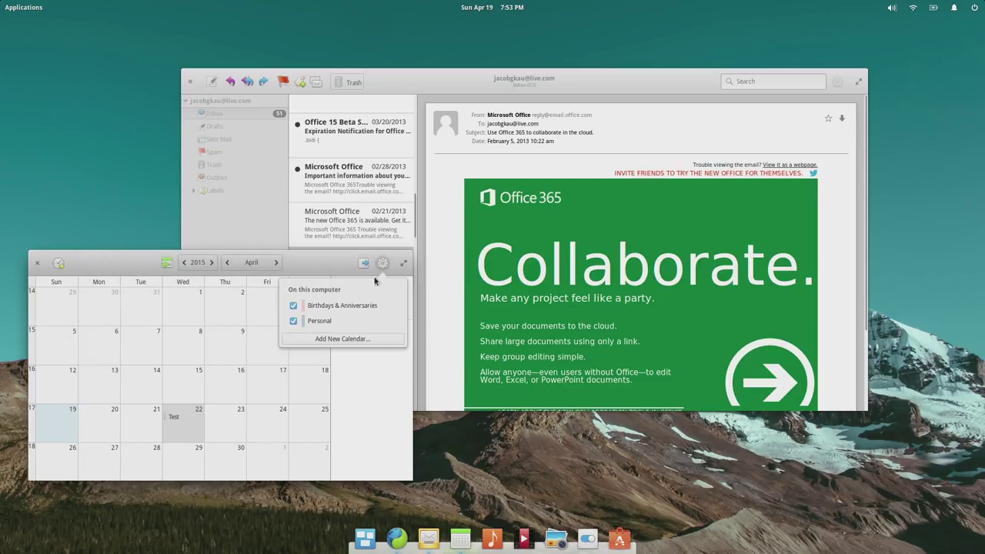
pyautogui.click(339, 340)
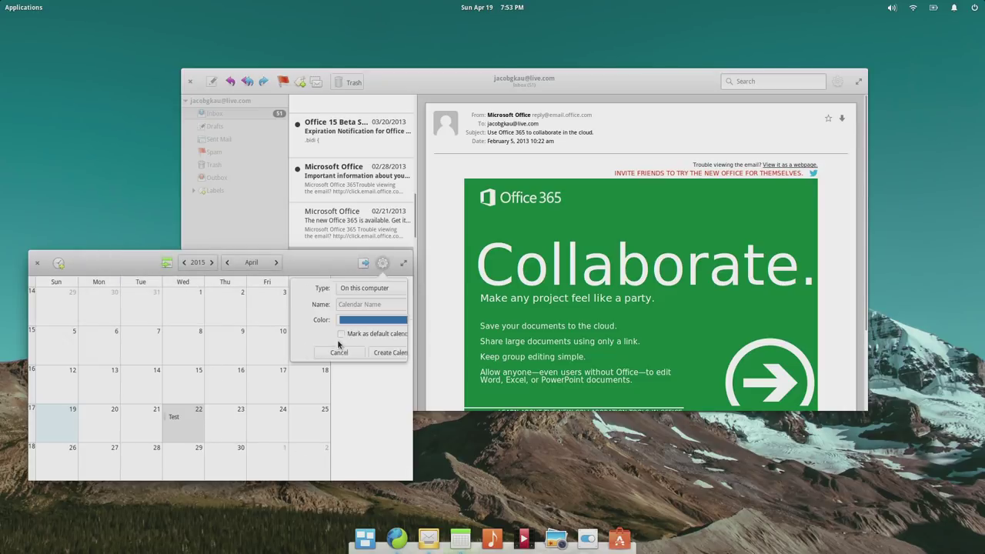
pyautogui.click(354, 290)
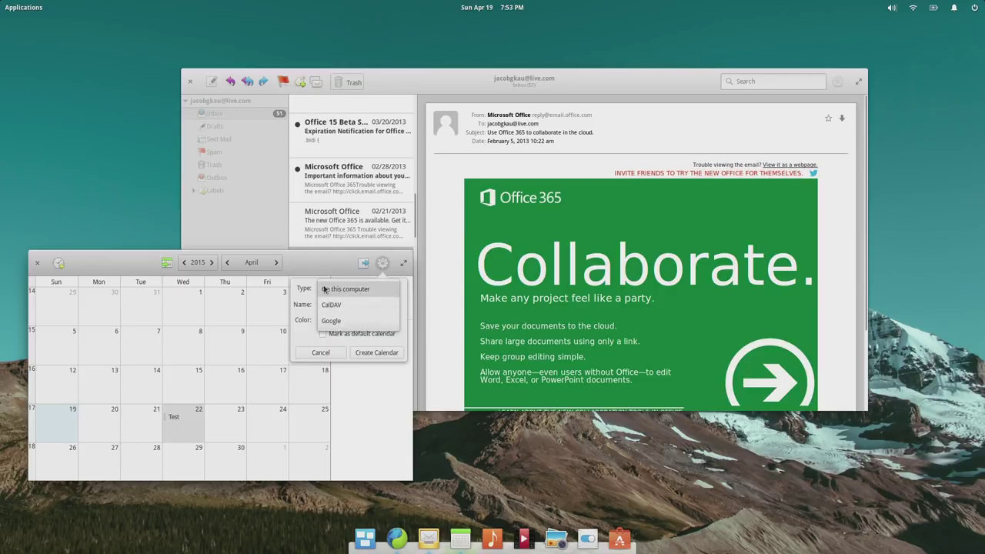
pyautogui.click(343, 289)
pyautogui.click(320, 354)
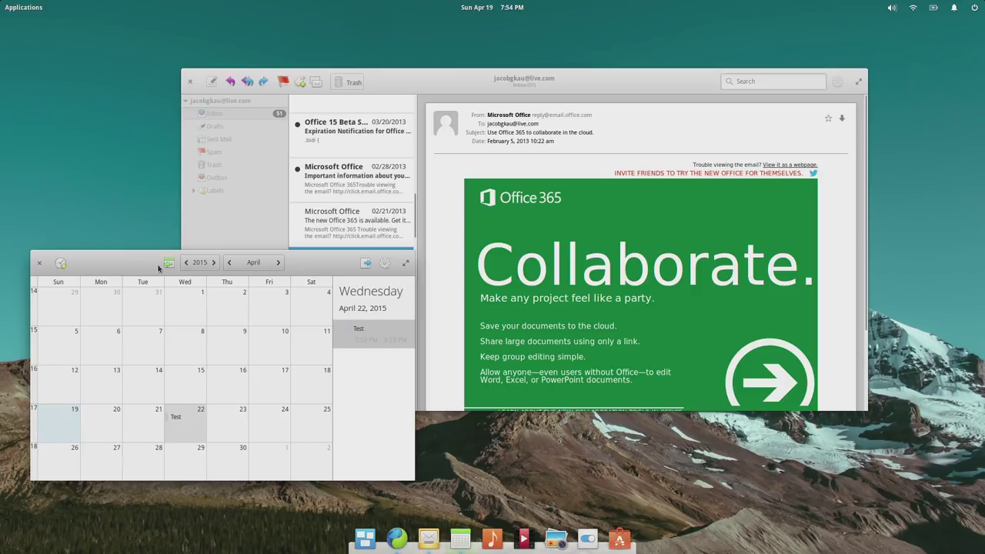
pyautogui.click(63, 267)
pyautogui.click(273, 441)
pyautogui.click(237, 435)
pyautogui.click(199, 429)
pyautogui.click(158, 431)
pyautogui.click(183, 432)
pyautogui.click(404, 266)
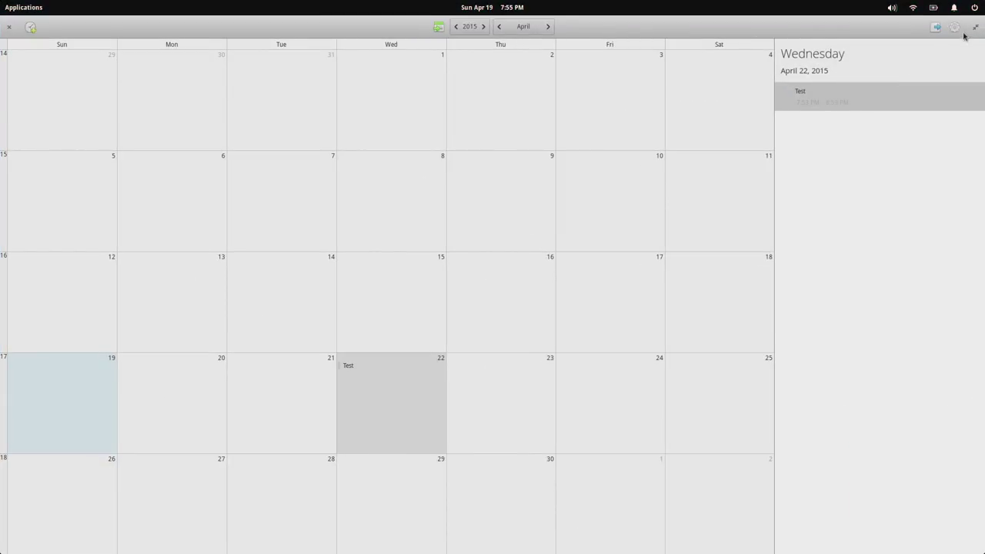
pyautogui.click(977, 29)
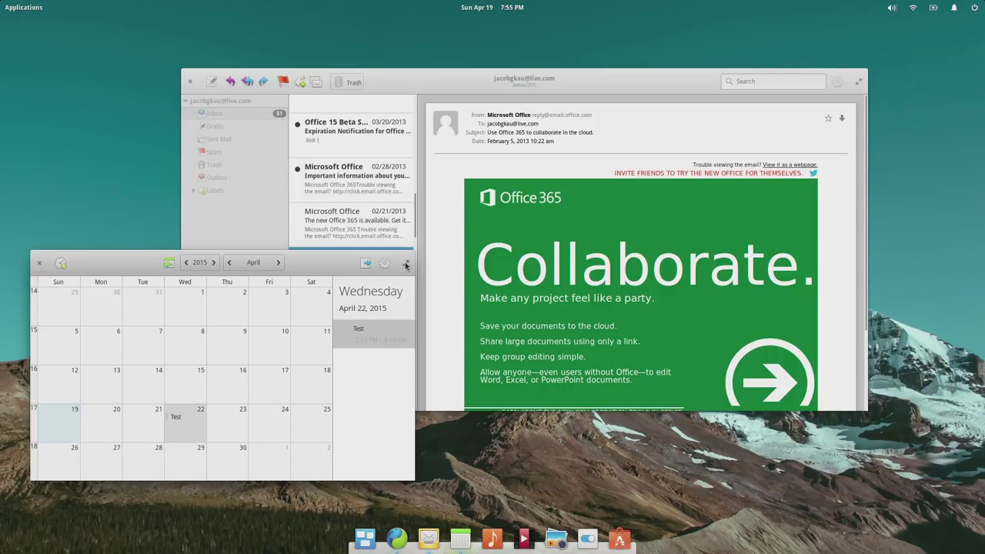
pyautogui.click(406, 264)
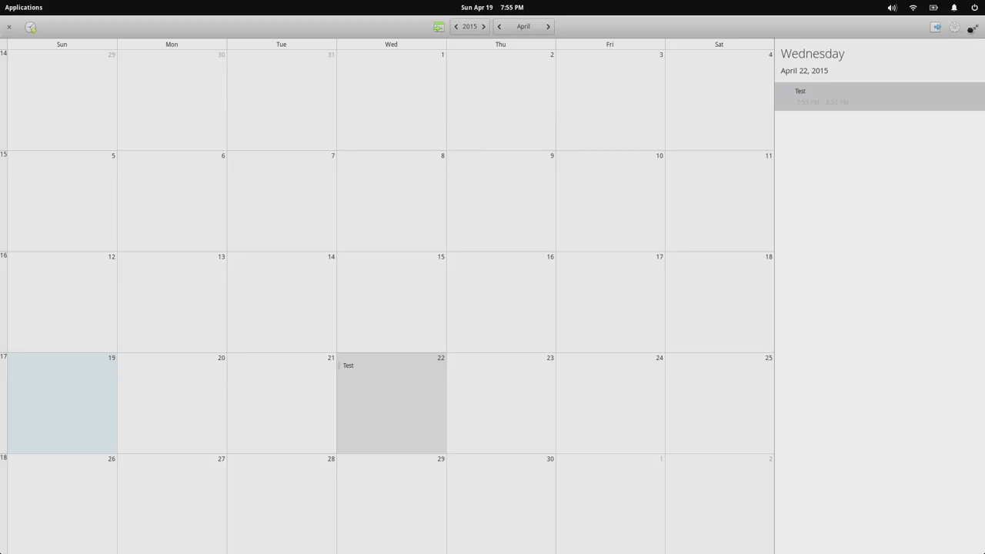
pyautogui.click(976, 30)
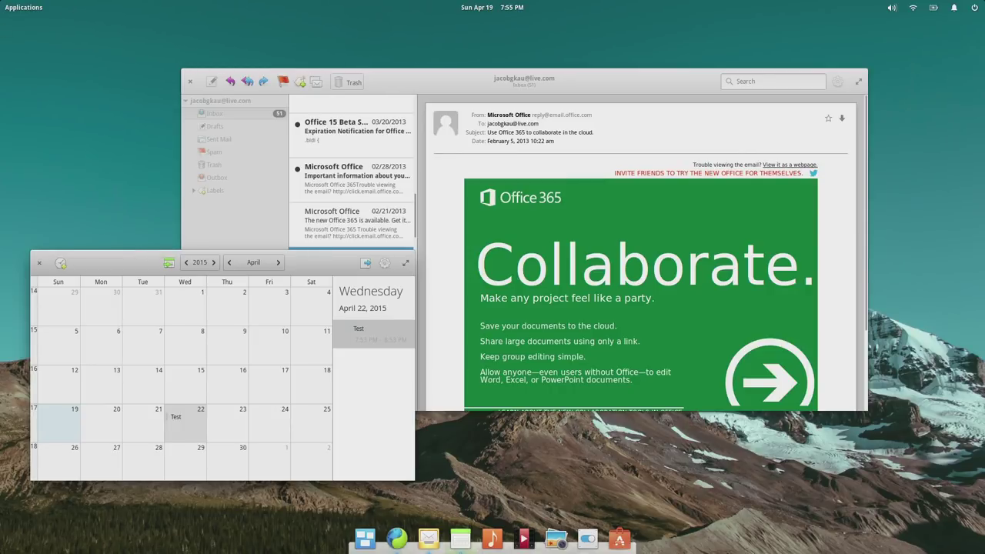
pyautogui.click(405, 264)
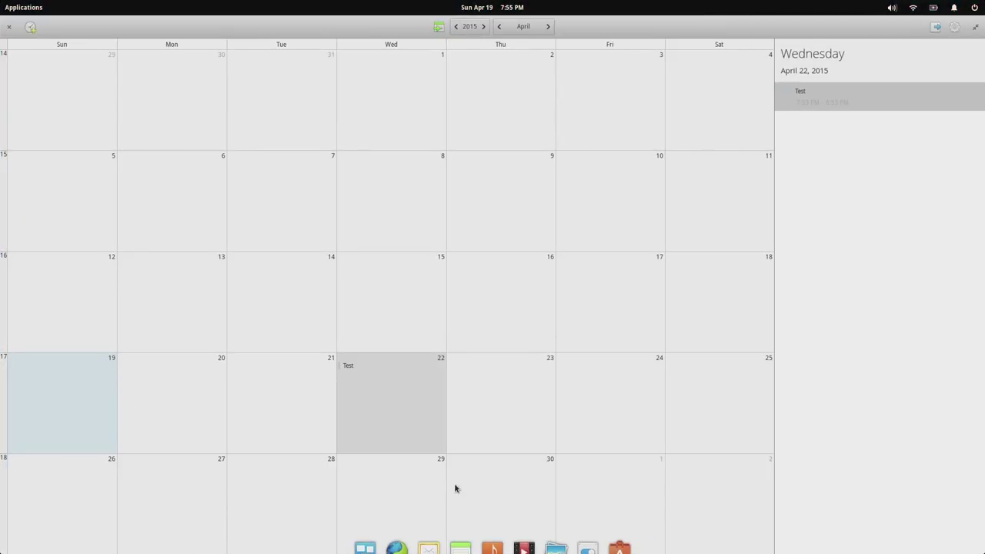
pyautogui.moveTo(384, 551)
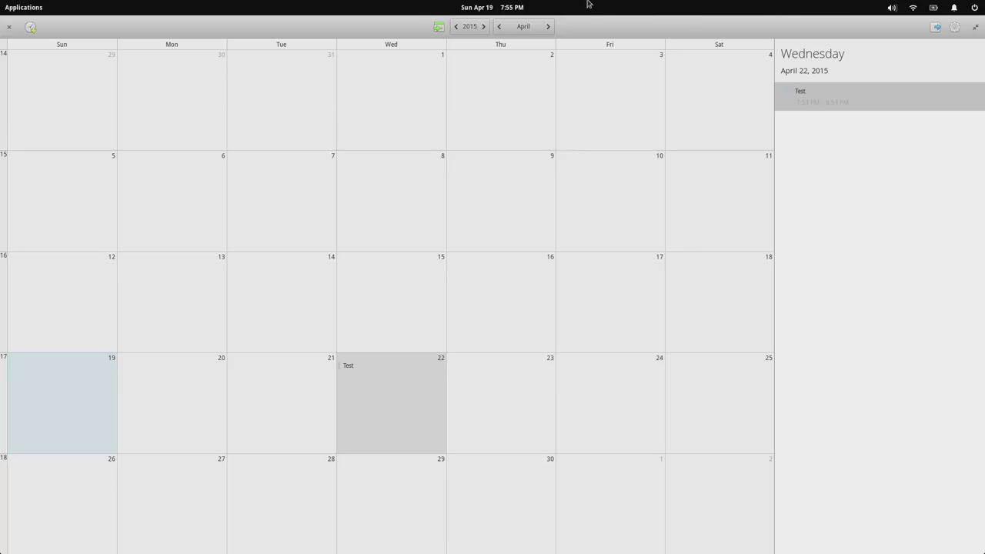
pyautogui.click(976, 27)
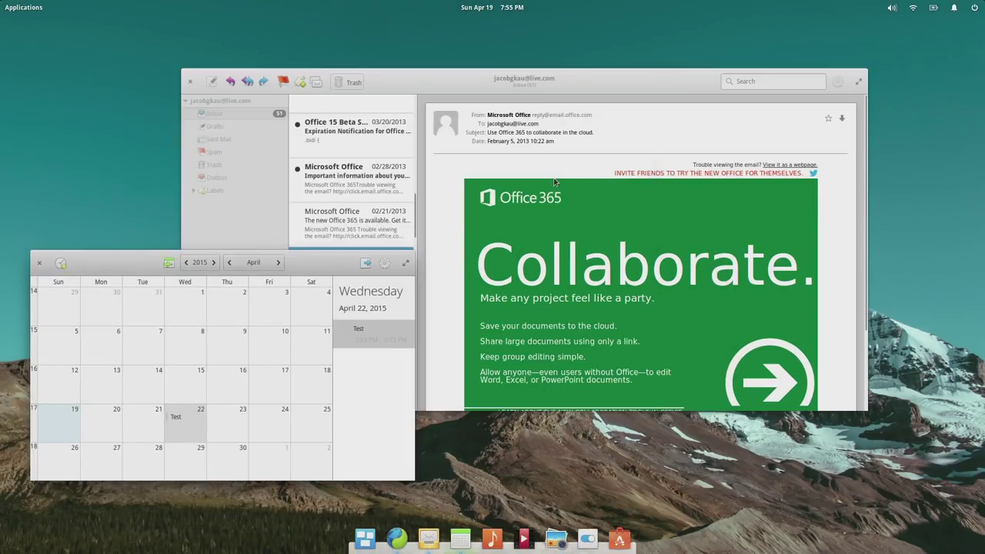
# - Check the export and calendar-list menus, step to 2016 and back, then return to today
pyautogui.click(367, 264)
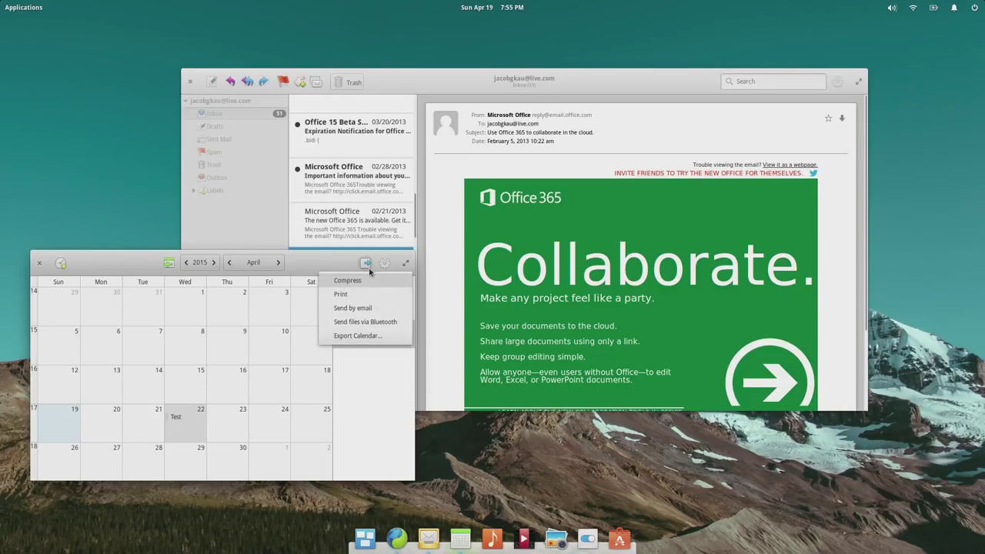
pyautogui.click(367, 264)
pyautogui.click(385, 264)
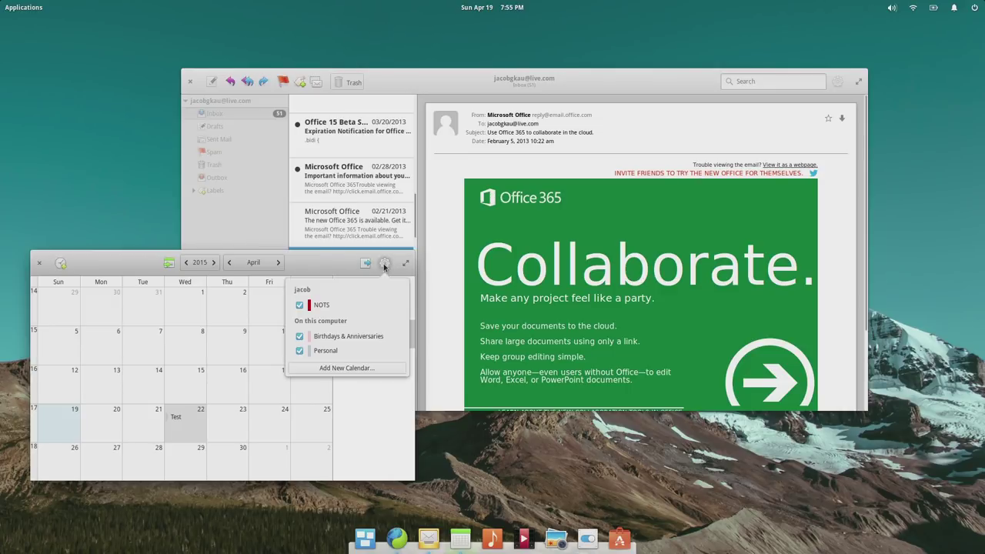
pyautogui.click(385, 264)
pyautogui.click(214, 262)
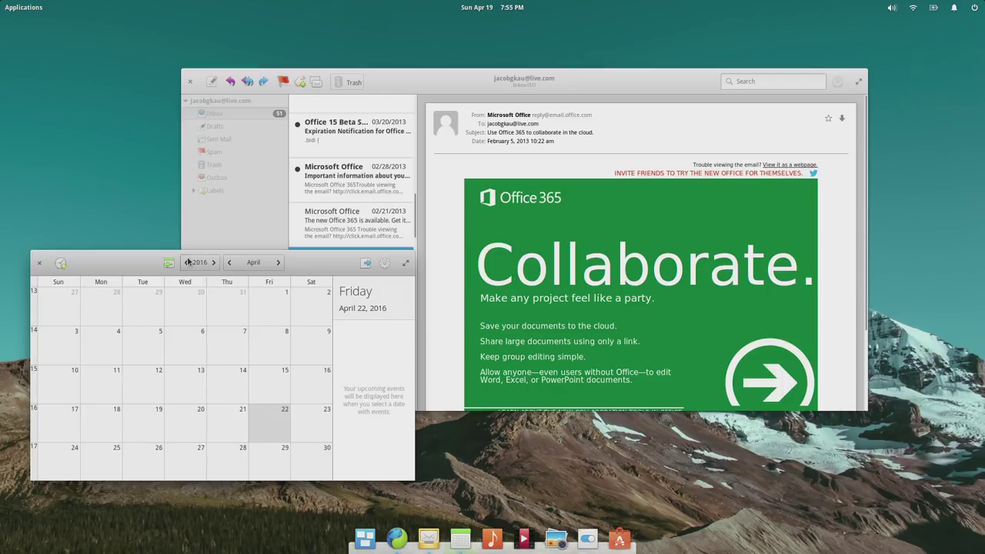
pyautogui.click(185, 262)
pyautogui.click(169, 262)
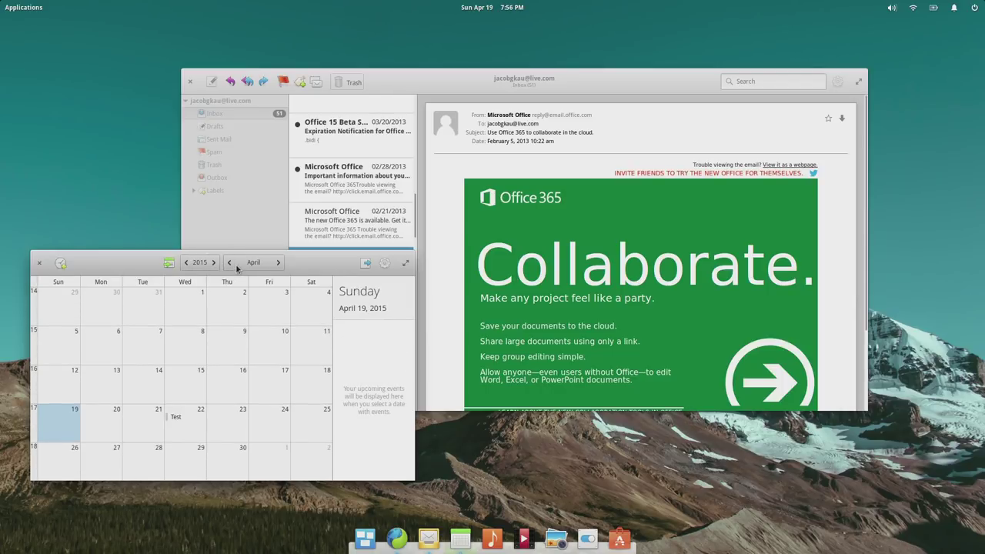
# - Select April 6, 8 and 14, return to Sunday April 19, and bring up Music
pyautogui.click(87, 336)
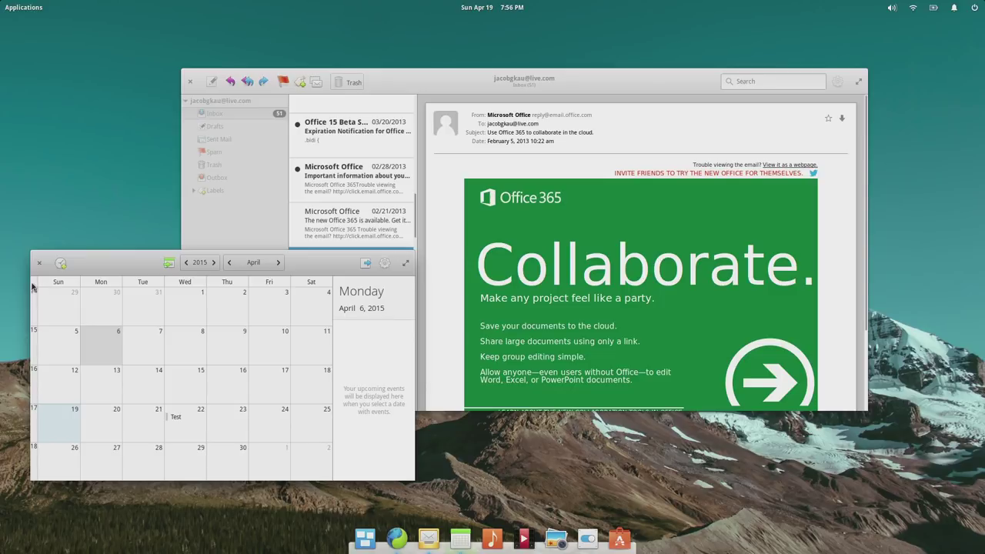
pyautogui.click(194, 335)
pyautogui.click(141, 379)
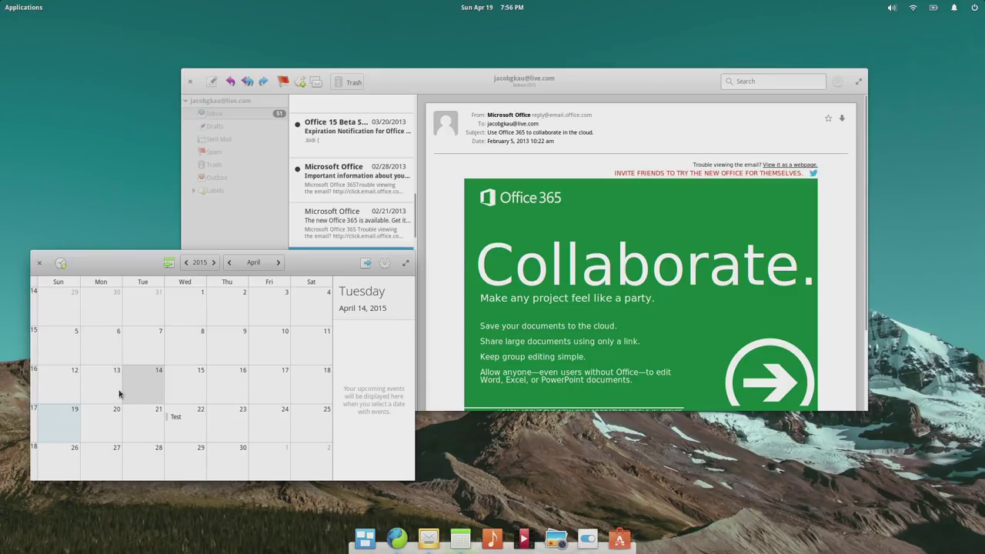
pyautogui.click(69, 422)
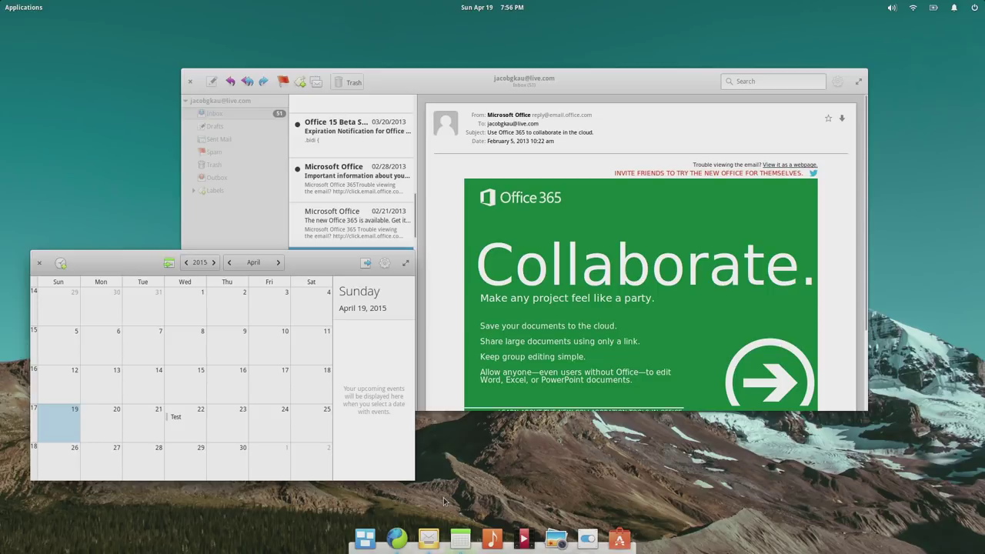
pyautogui.click(489, 539)
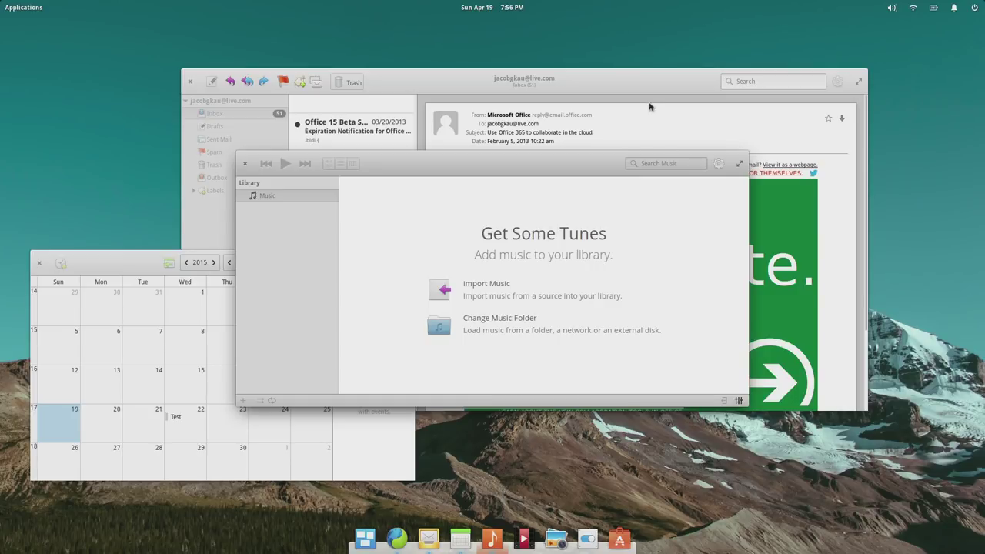
# - Cancel both the music import and the library-folder picker, and nudge the Music window down-right
pyautogui.moveTo(575, 159); pyautogui.dragTo(636, 226)
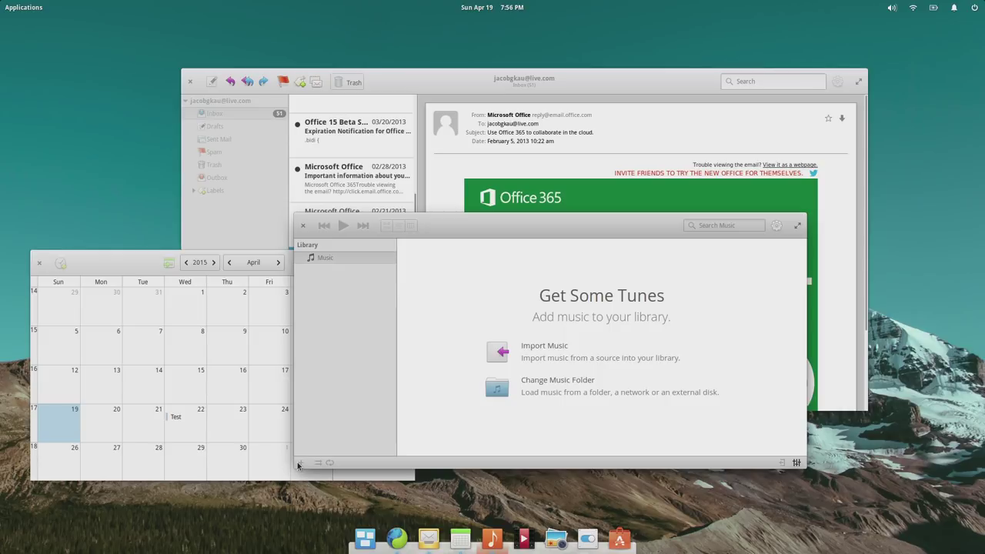
pyautogui.click(518, 360)
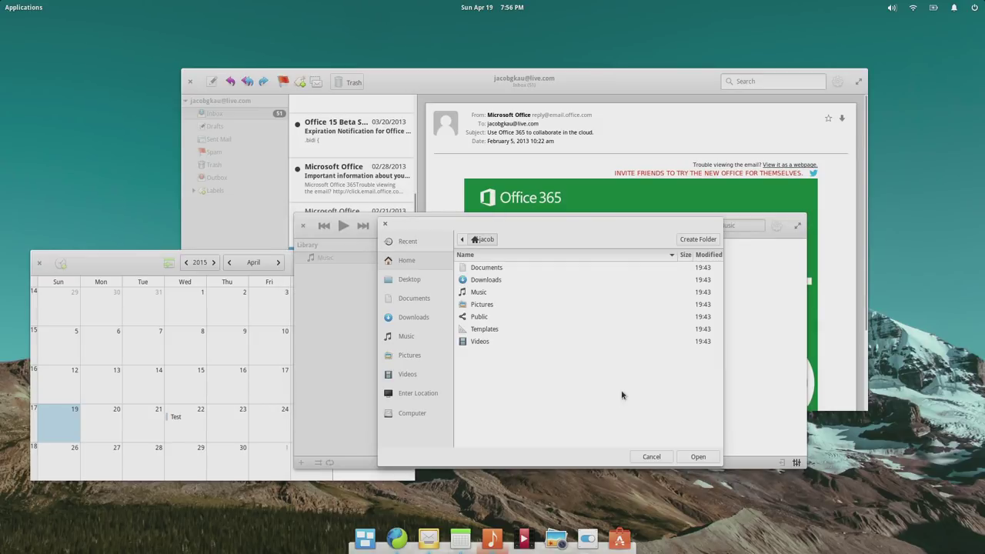
pyautogui.click(654, 459)
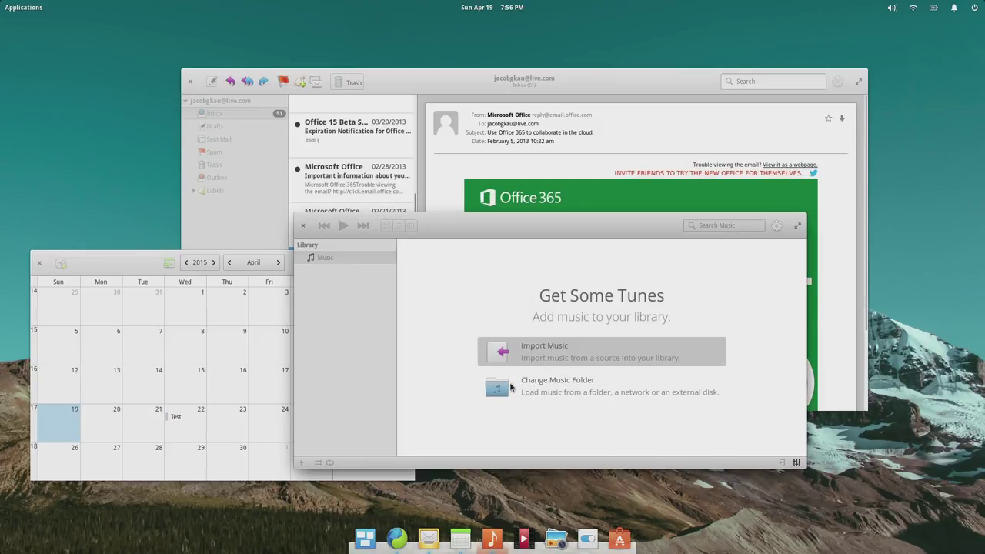
pyautogui.click(512, 387)
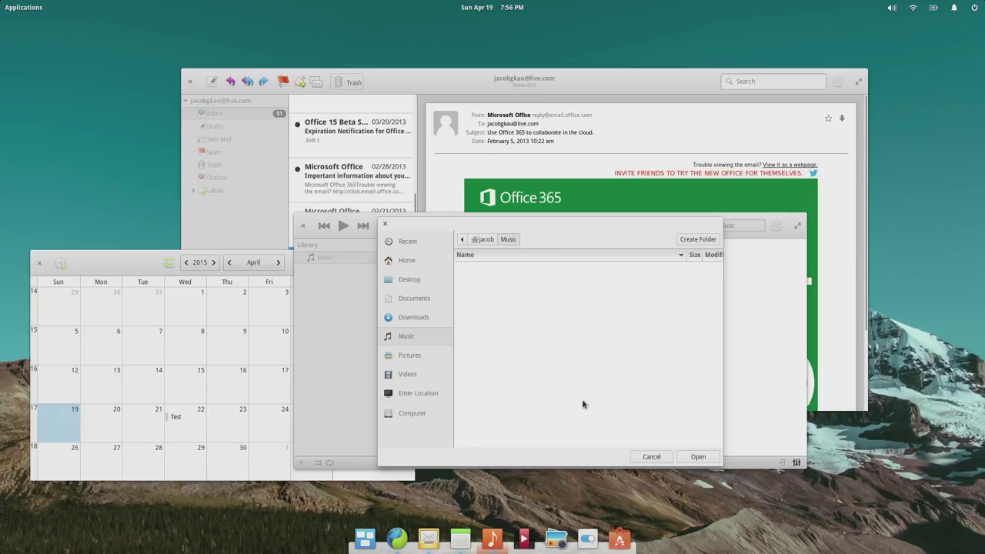
pyautogui.click(659, 457)
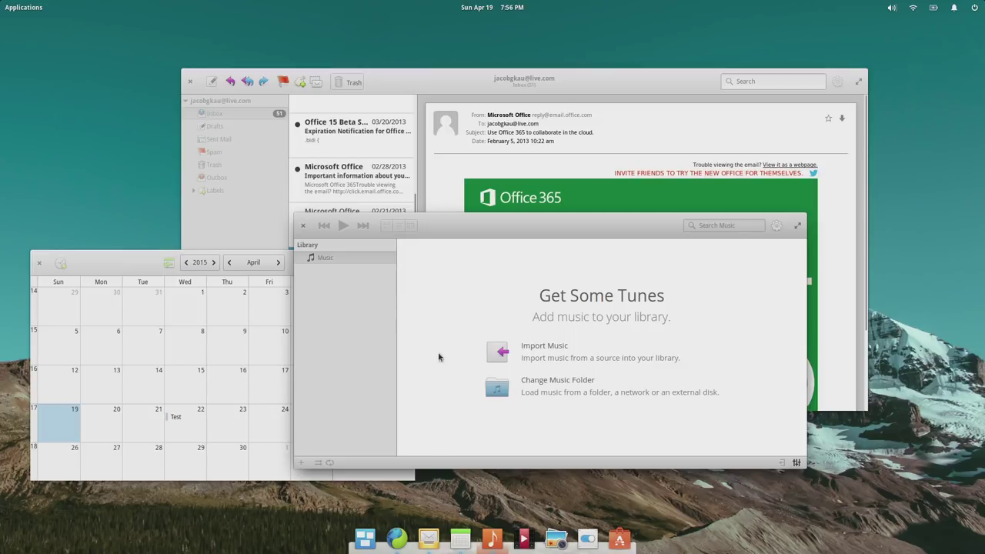
pyautogui.moveTo(594, 232); pyautogui.dragTo(608, 265)
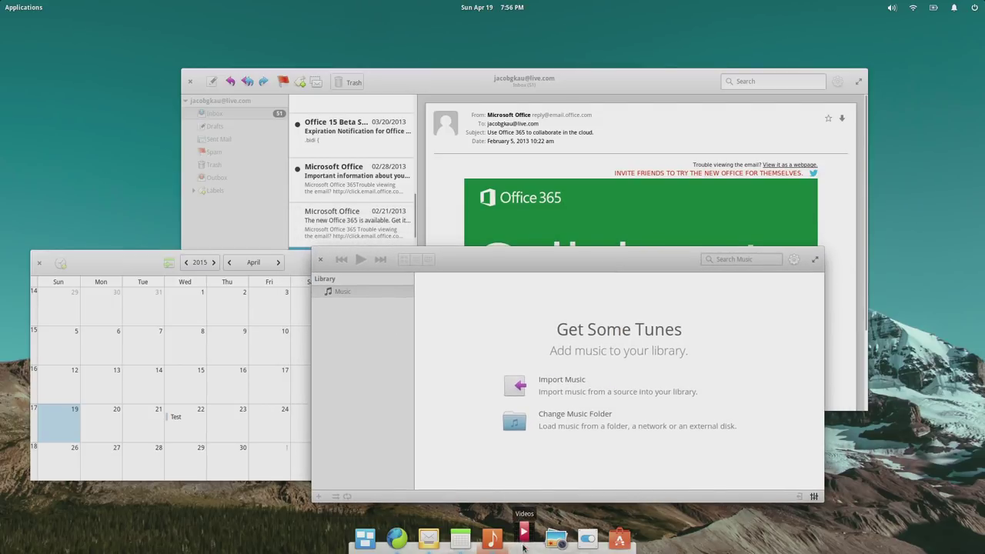
pyautogui.click(524, 547)
# - Place Videos toward the upper left and Photos toward the upper right, raising each in turn
pyautogui.moveTo(483, 146); pyautogui.dragTo(257, 49)
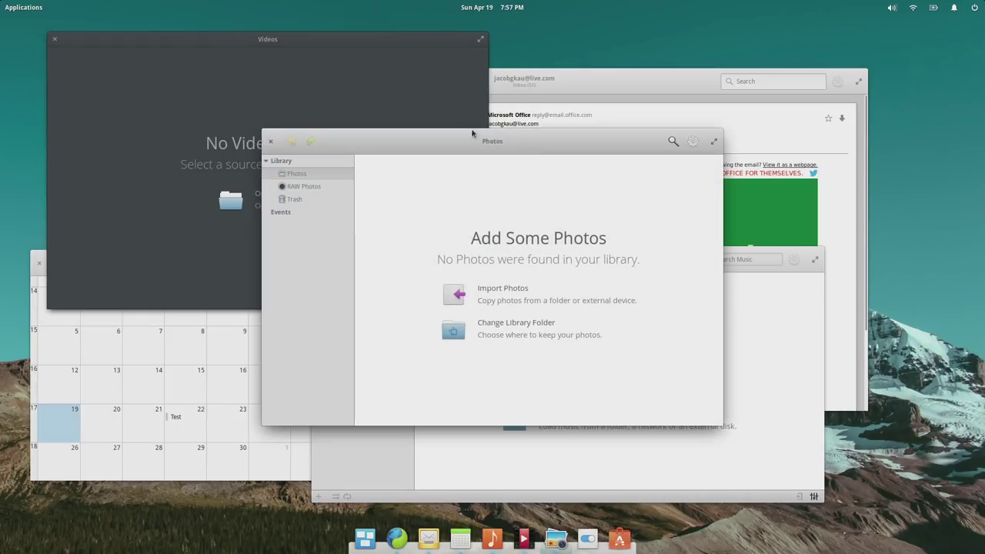
pyautogui.moveTo(472, 133); pyautogui.dragTo(555, 99)
pyautogui.click(454, 74)
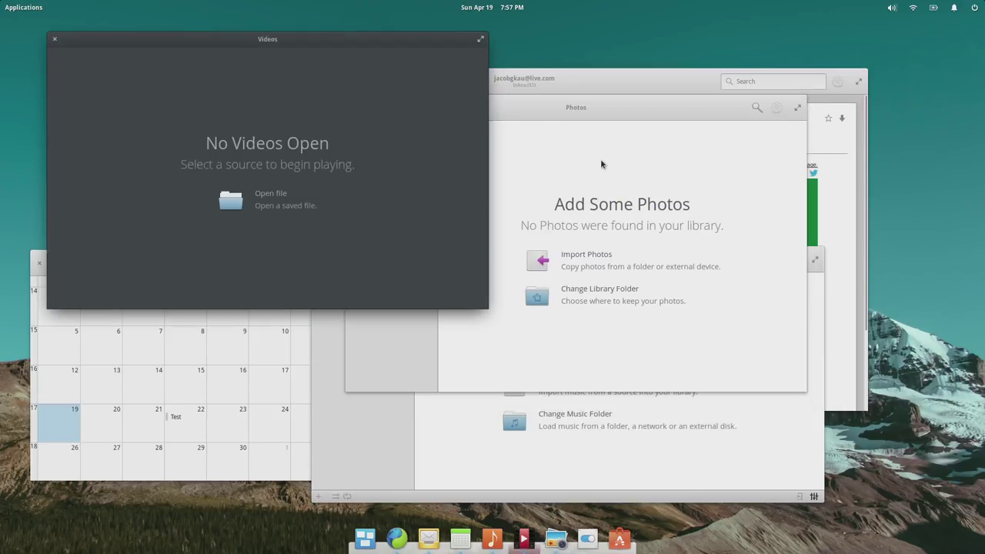
pyautogui.click(602, 164)
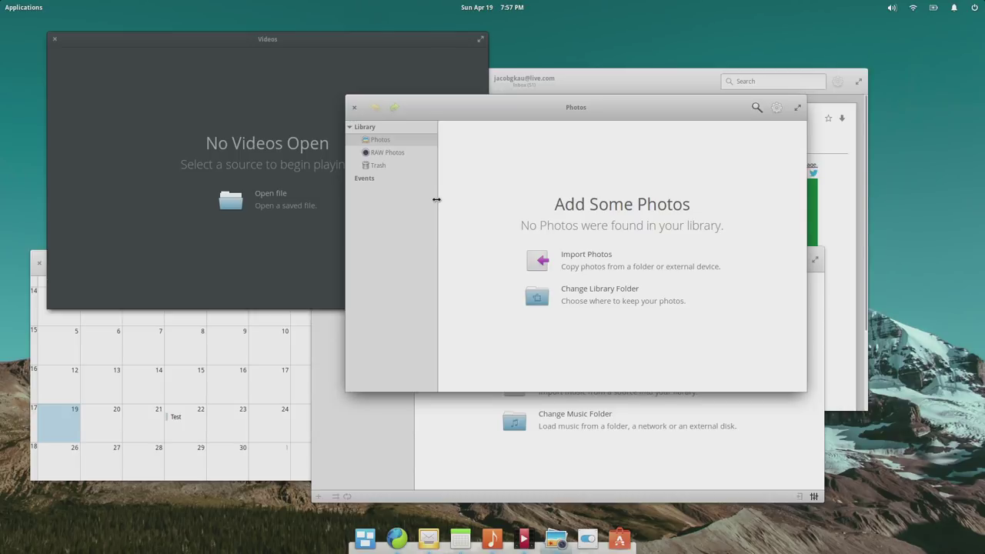
# - Alternate Music and Photos in front, then show all open windows in Multitasking View
pyautogui.click(366, 426)
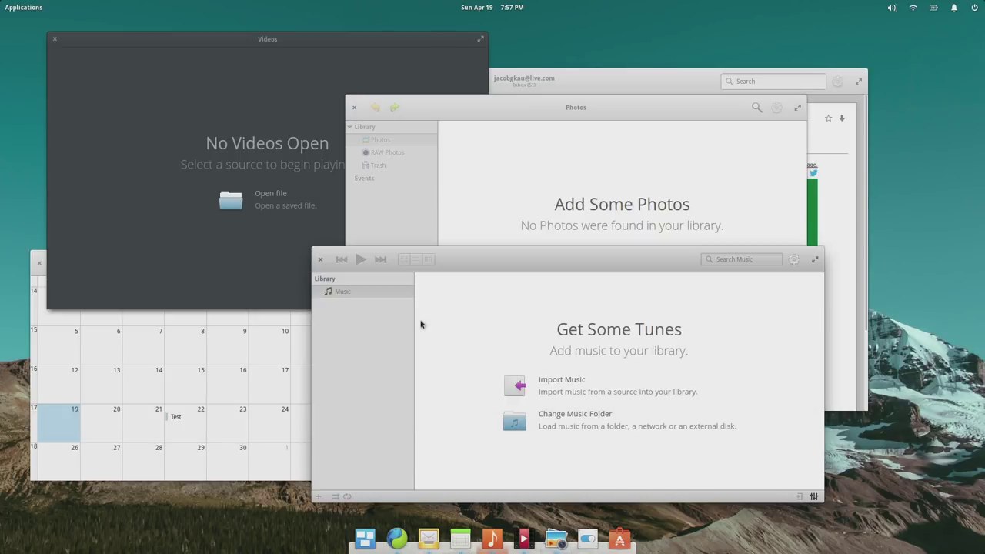
pyautogui.click(414, 231)
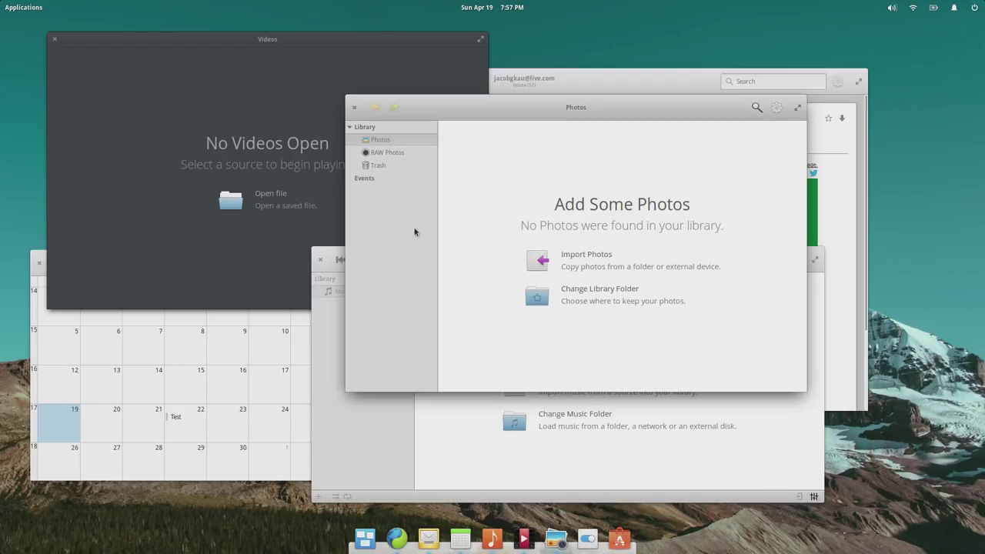
pyautogui.click(358, 411)
pyautogui.click(427, 229)
pyautogui.click(374, 400)
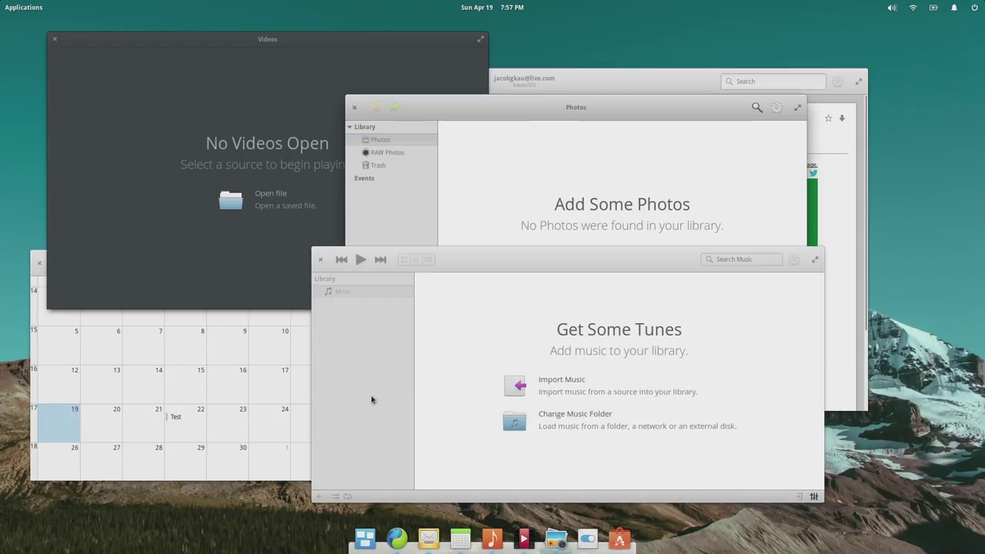
pyautogui.click(470, 193)
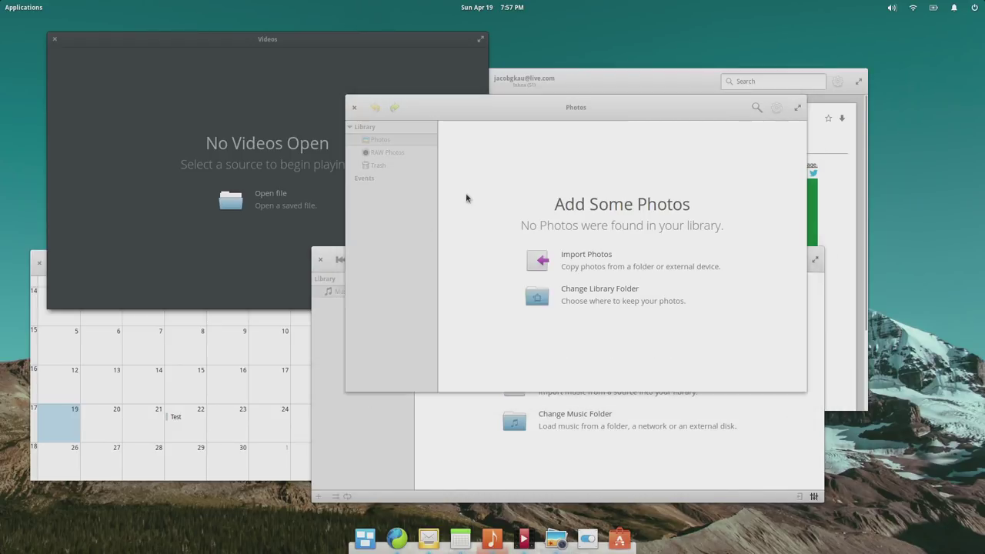
pyautogui.click(396, 444)
pyautogui.click(526, 229)
pyautogui.click(366, 545)
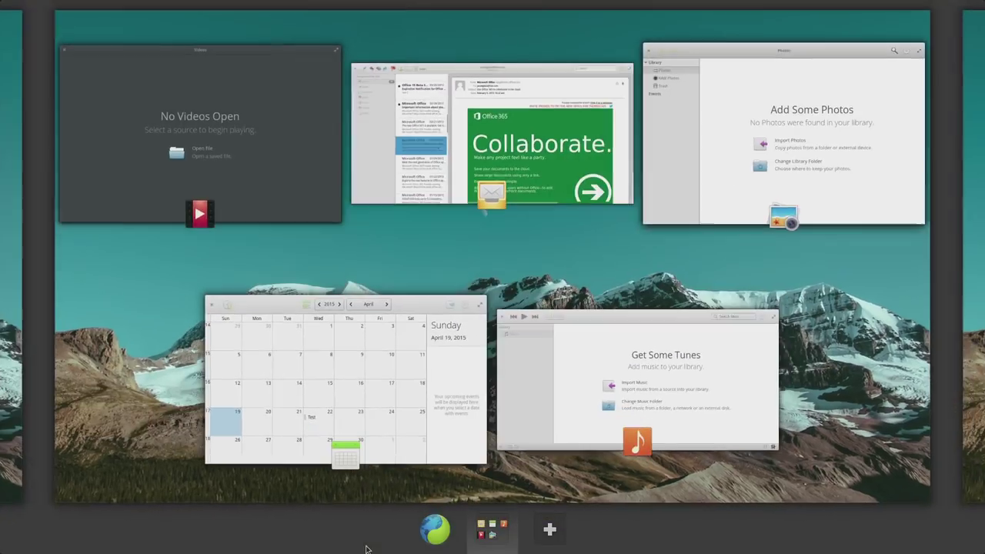
# - Move to the empty next workspace and open System Settings there
pyautogui.click(972, 281)
pyautogui.click(483, 223)
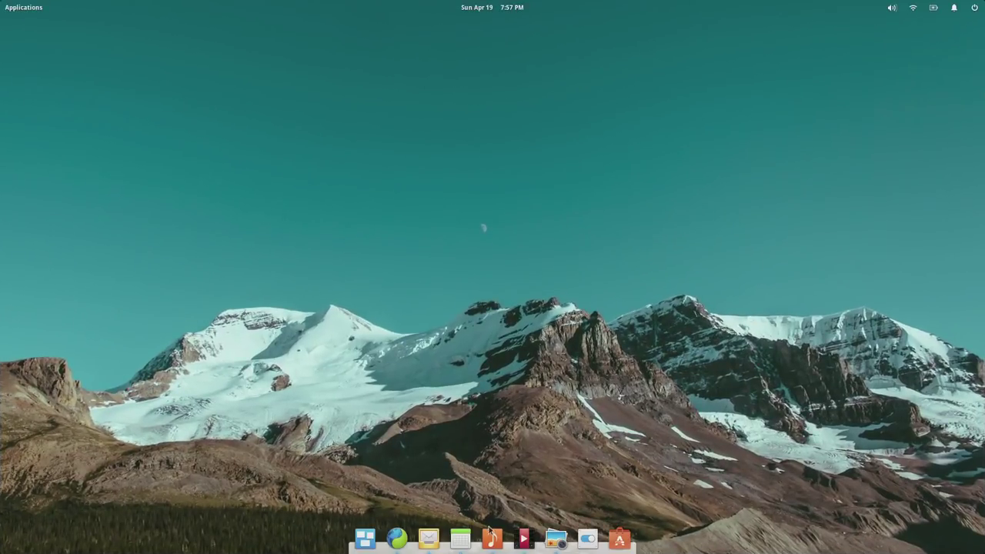
pyautogui.click(587, 537)
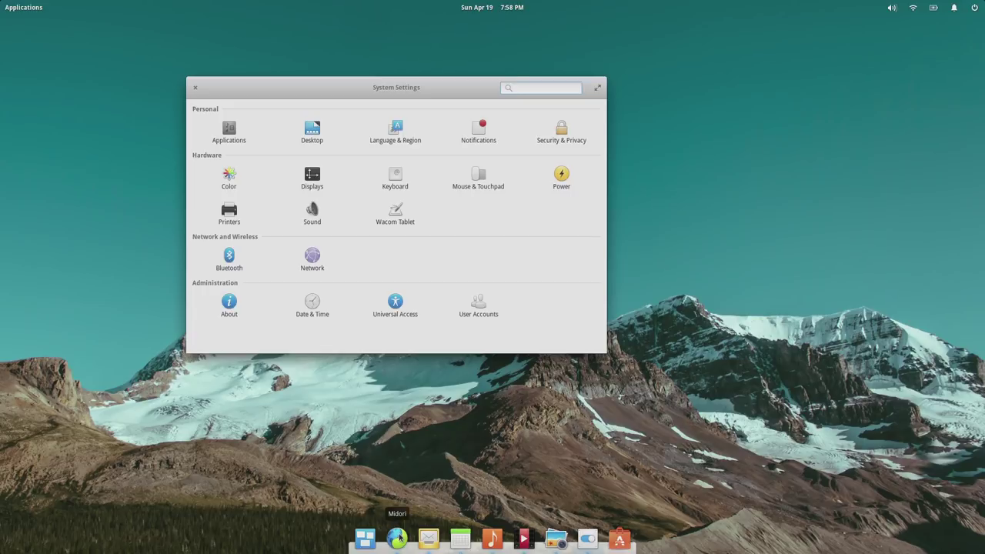
pyautogui.rightClick(367, 545)
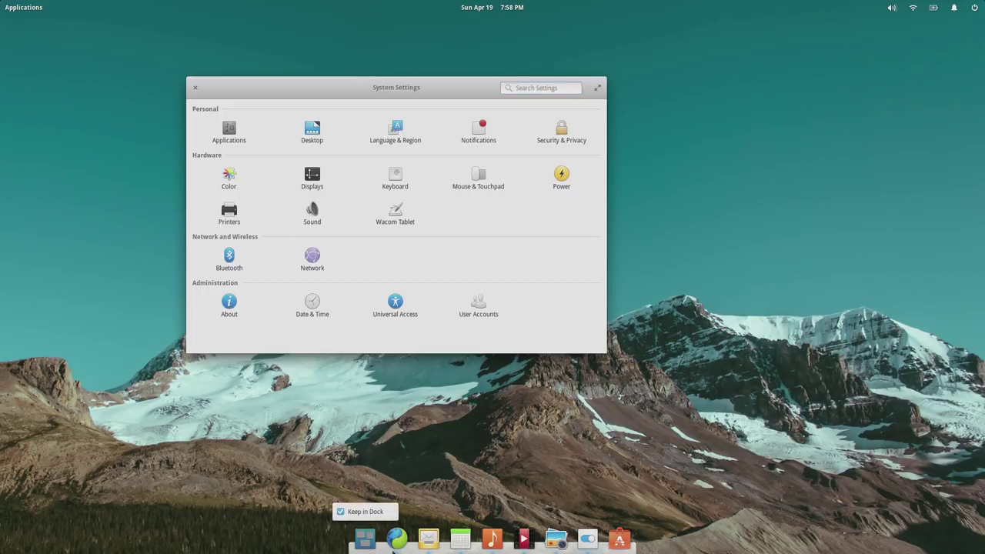
pyautogui.rightClick(393, 546)
pyautogui.rightClick(396, 541)
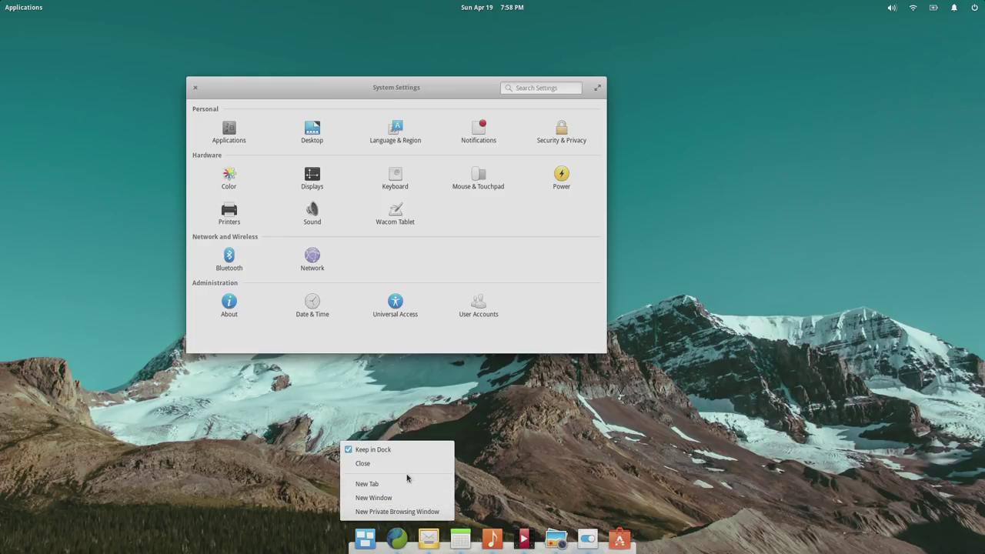
pyautogui.rightClick(367, 539)
pyautogui.rightClick(370, 537)
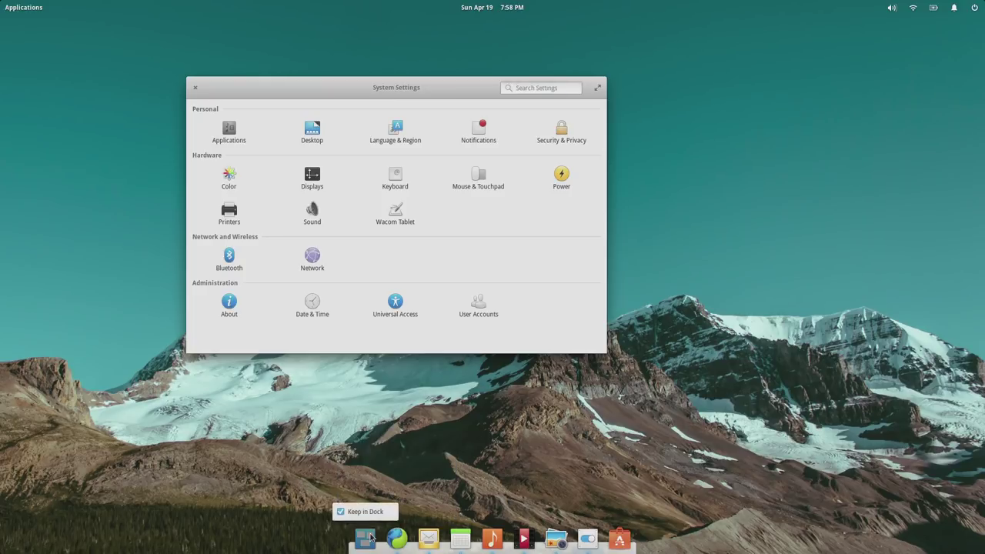
pyautogui.click(406, 481)
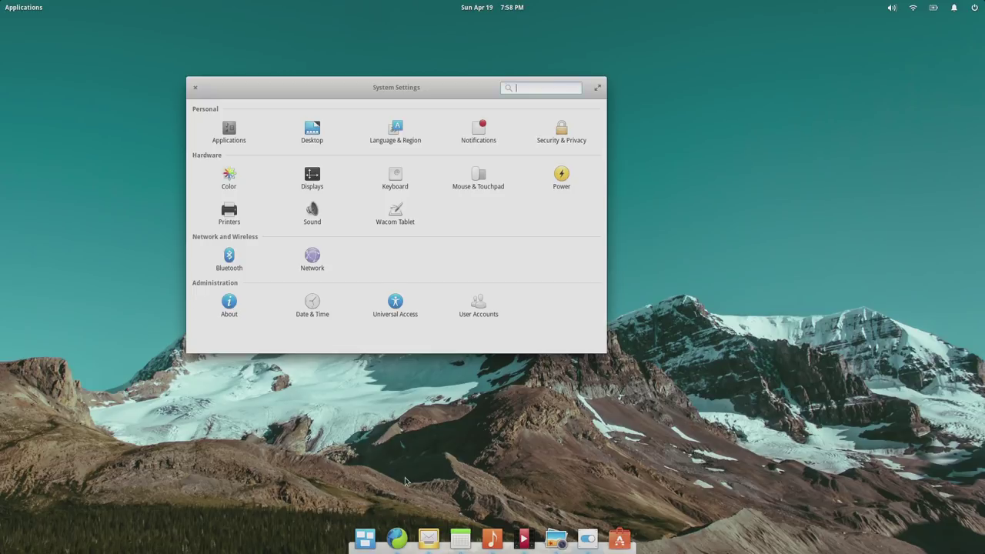
pyautogui.moveTo(396, 539); pyautogui.dragTo(398, 479)
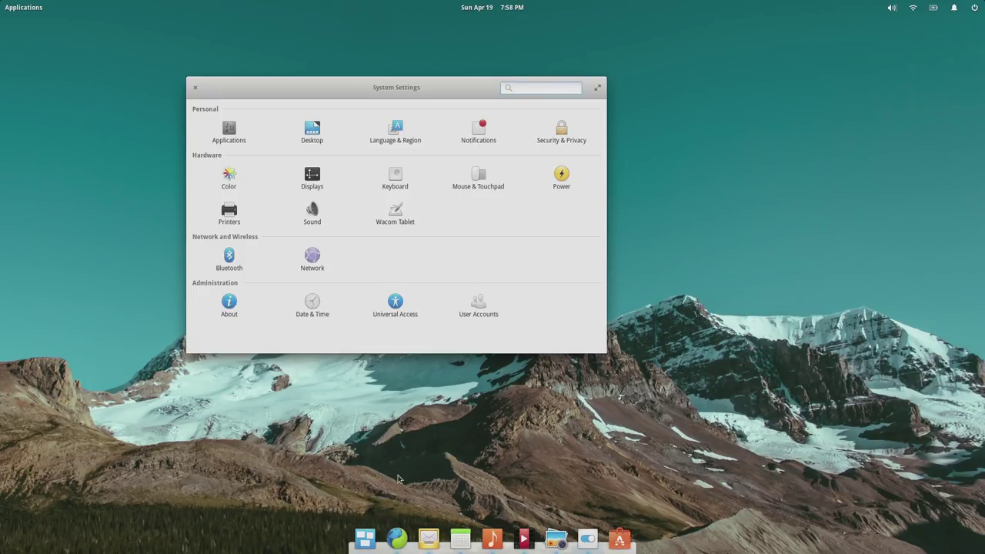
pyautogui.rightClick(397, 538)
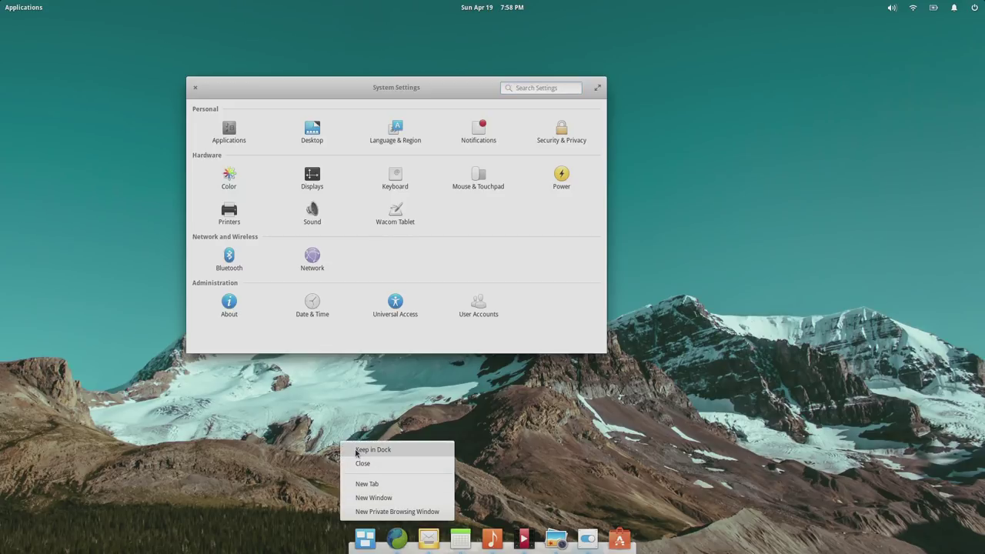
pyautogui.click(393, 97)
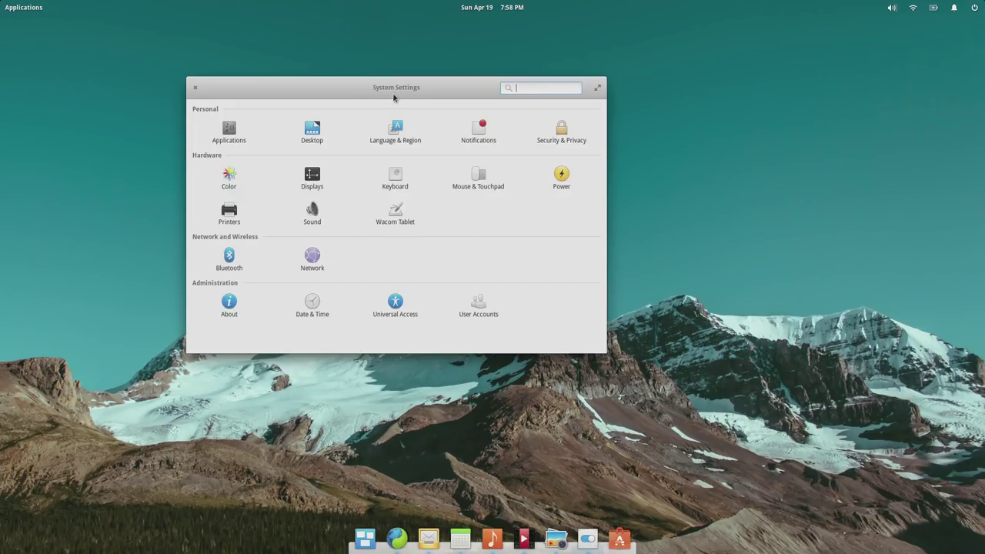
pyautogui.moveTo(393, 97); pyautogui.dragTo(410, 121)
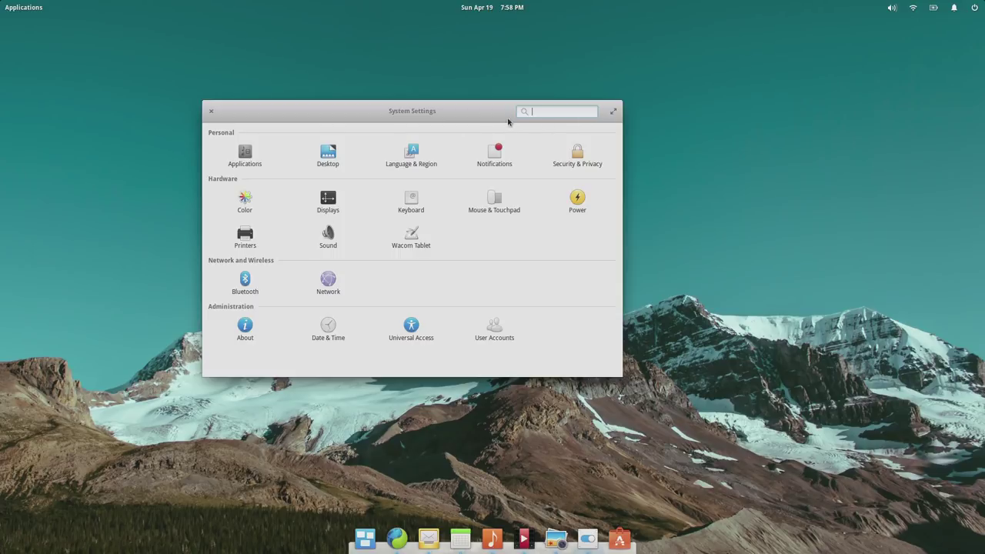
# - Maximize and restore System Settings, nudge it up-left, then bring up Software Center over it
pyautogui.click(614, 112)
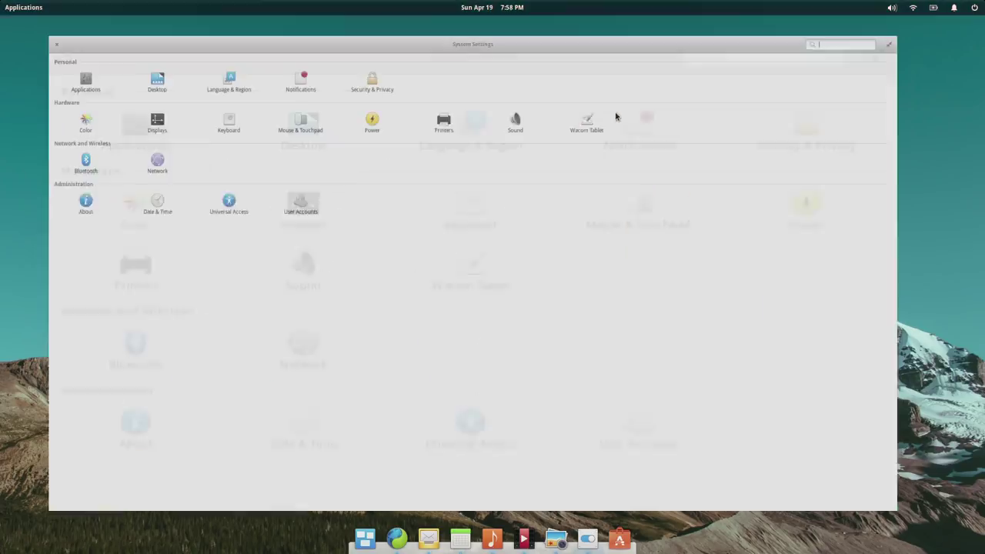
pyautogui.click(973, 25)
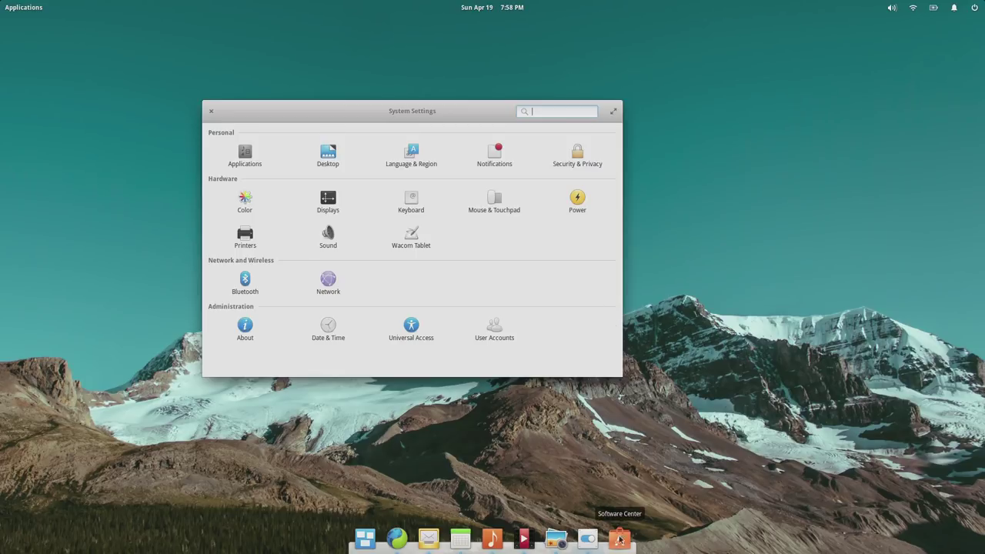
pyautogui.moveTo(424, 119); pyautogui.dragTo(405, 113)
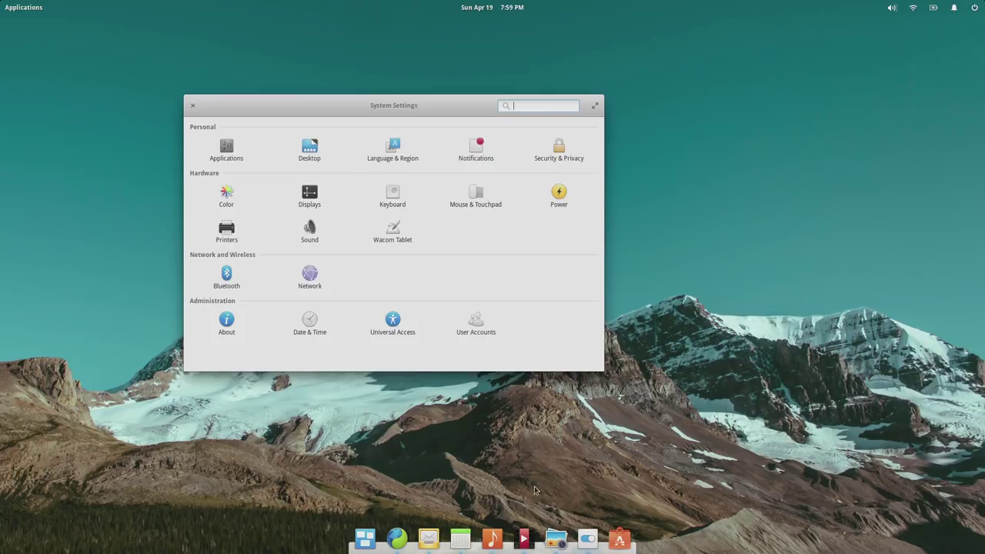
pyautogui.click(623, 541)
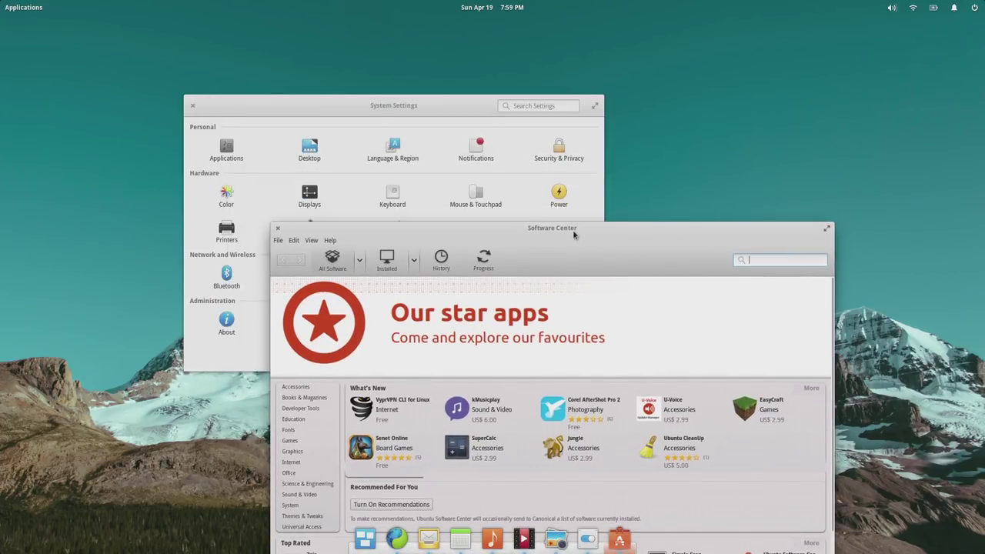
pyautogui.moveTo(575, 229); pyautogui.dragTo(542, 112)
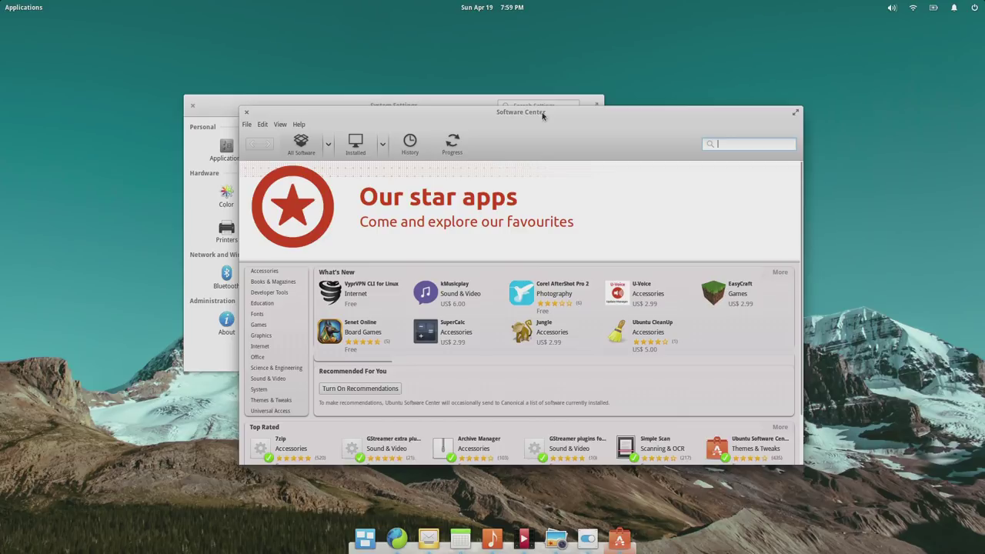
pyautogui.moveTo(479, 108); pyautogui.dragTo(424, 82)
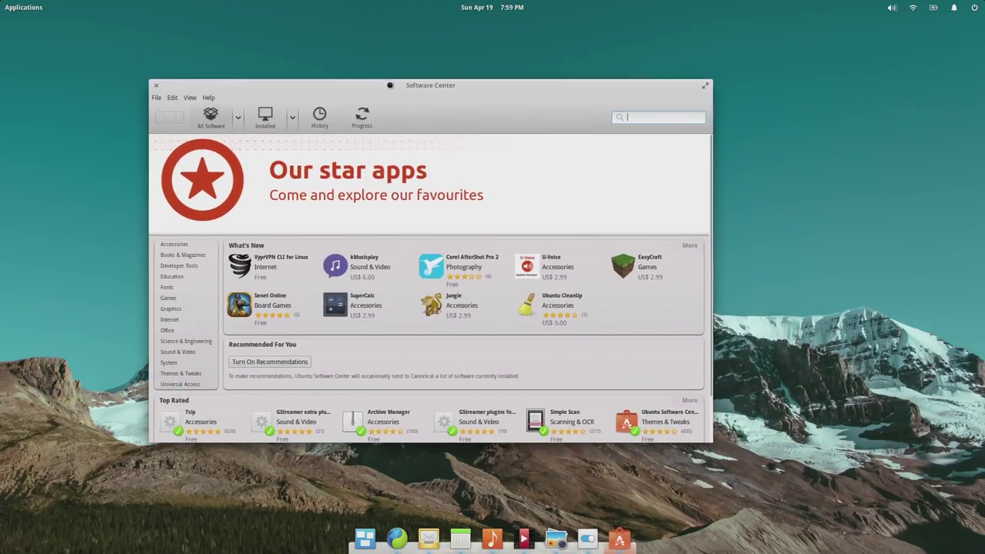
pyautogui.moveTo(383, 84); pyautogui.dragTo(472, 115)
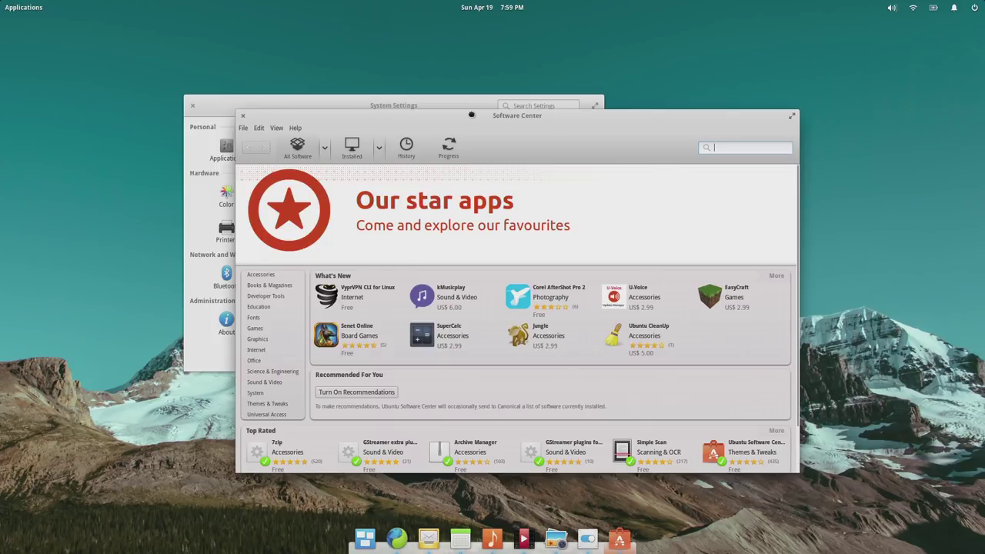
pyautogui.moveTo(472, 115)
pyautogui.mouseDown()
pyautogui.moveTo(477, 126)
pyautogui.moveTo(470, 118)
pyautogui.mouseUp()
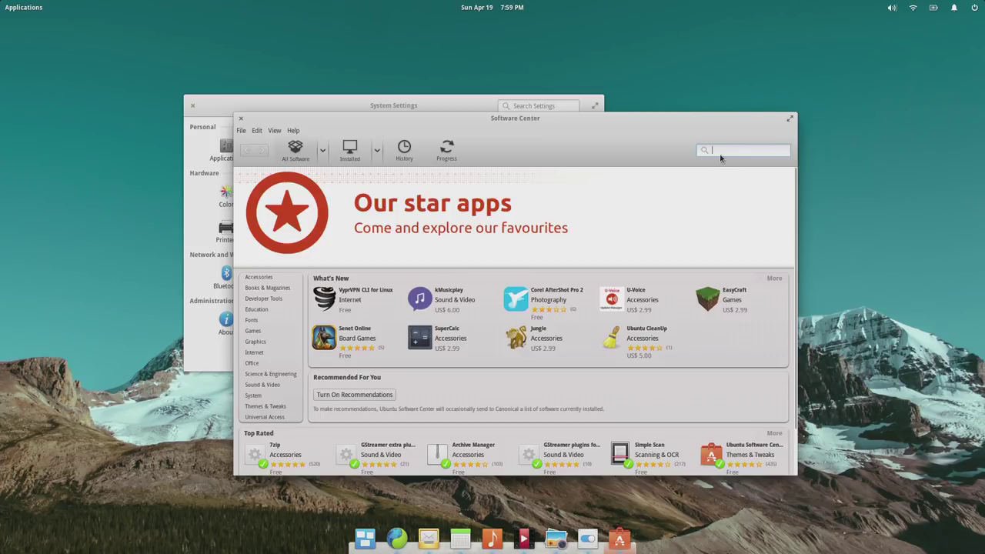
pyautogui.write('vlc')
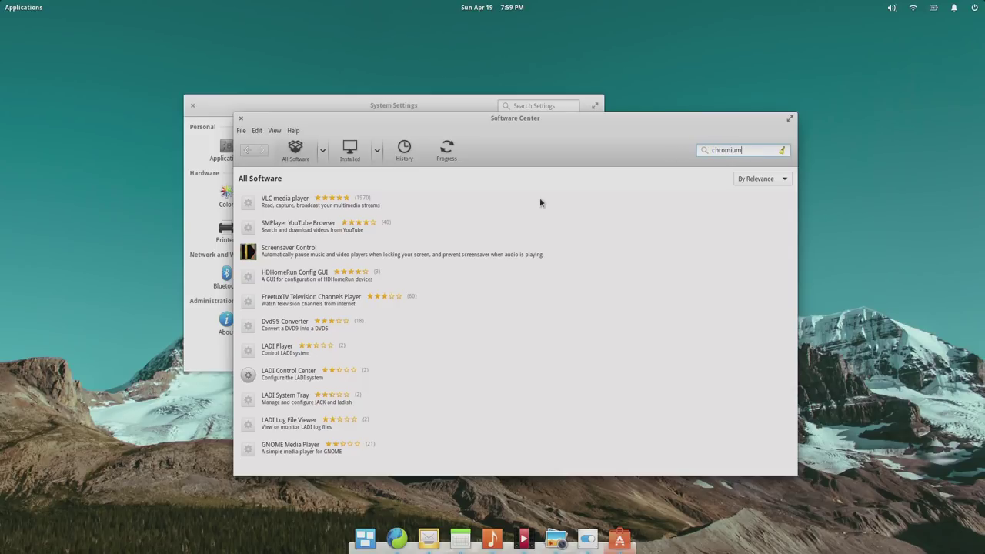
# - Search for chromium, open Chromium Web Browser and authenticate enabling its universe source
pyautogui.write('chromium')
pyautogui.click(511, 199)
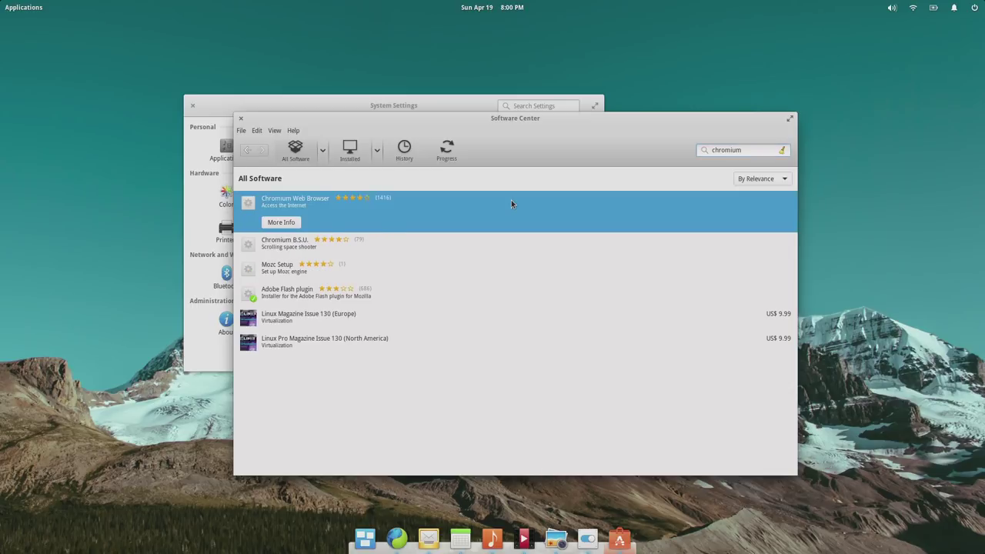
pyautogui.doubleClick(511, 199)
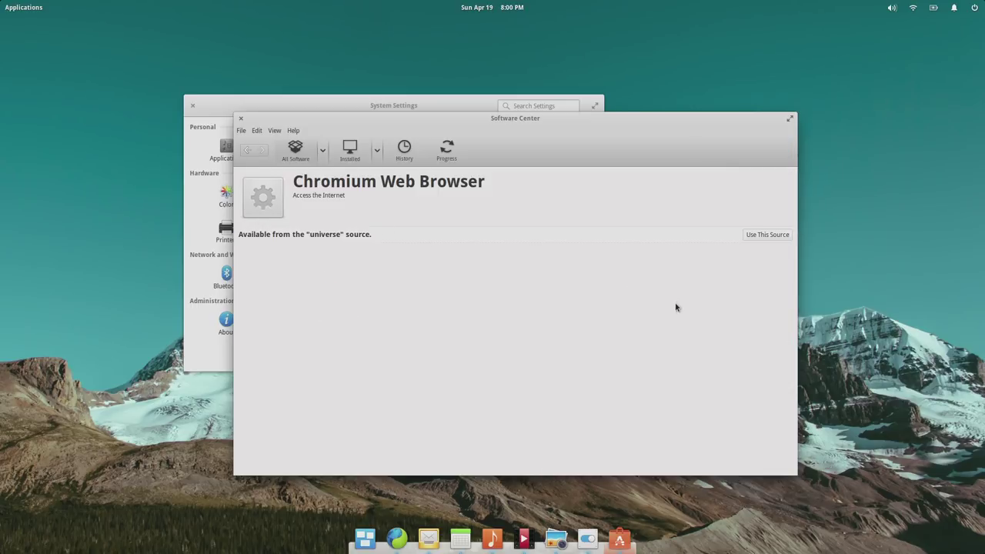
pyautogui.click(758, 237)
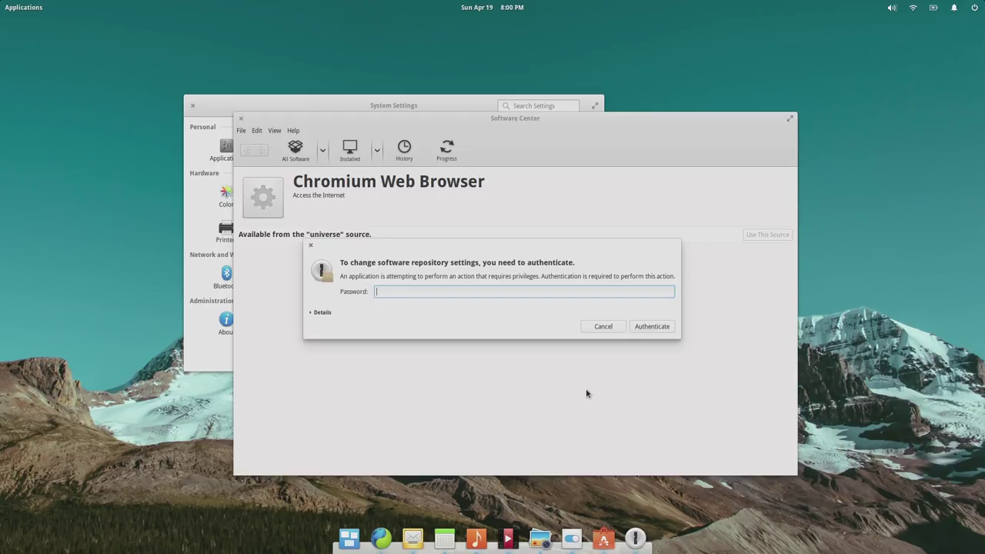
pyautogui.press('Return')
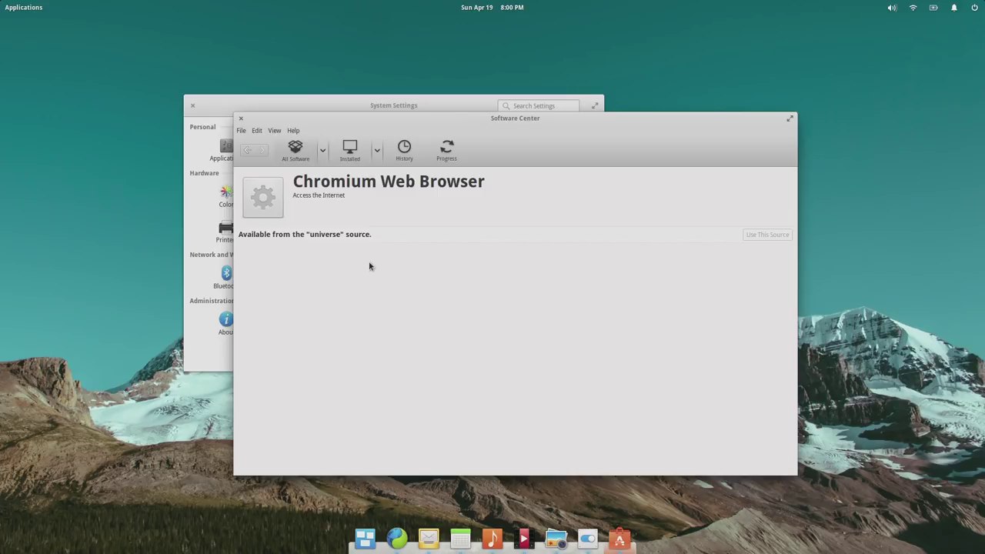
pyautogui.hotkey('alt', 'Tab')
# - Show the Mouse & Touchpad settings and scroll-test them in the Test Your Settings area
pyautogui.click(477, 193)
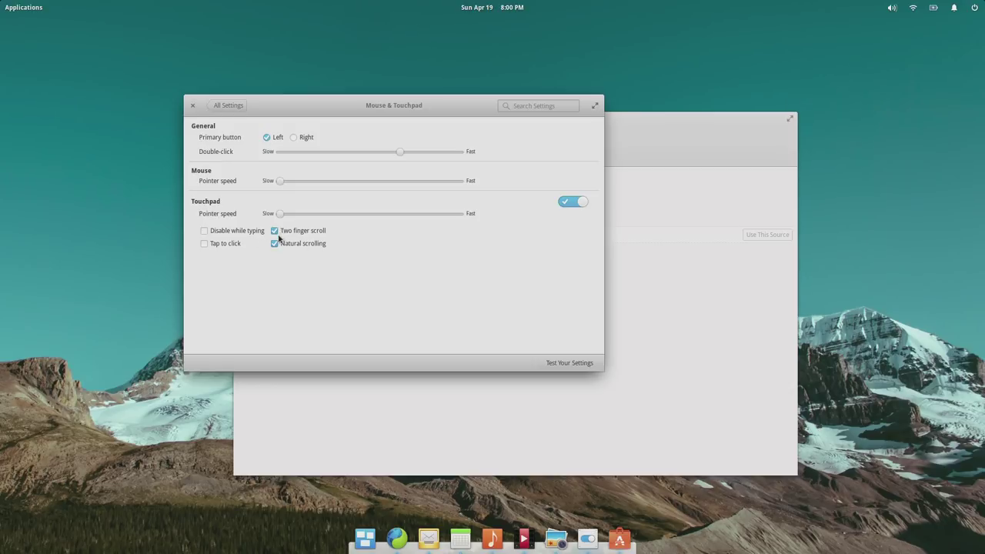
pyautogui.click(582, 364)
pyautogui.scroll(5, 487, 252)
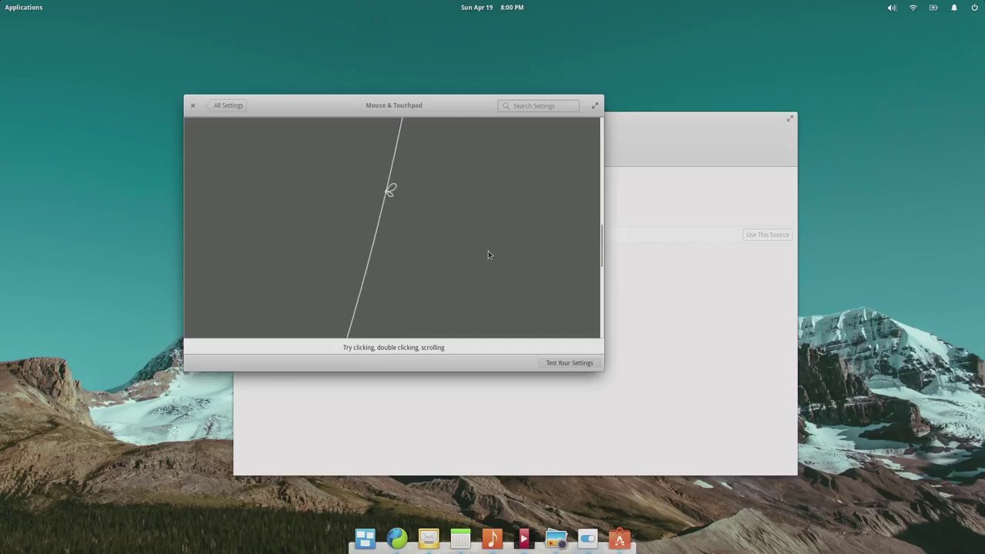
pyautogui.scroll(-5, 488, 250)
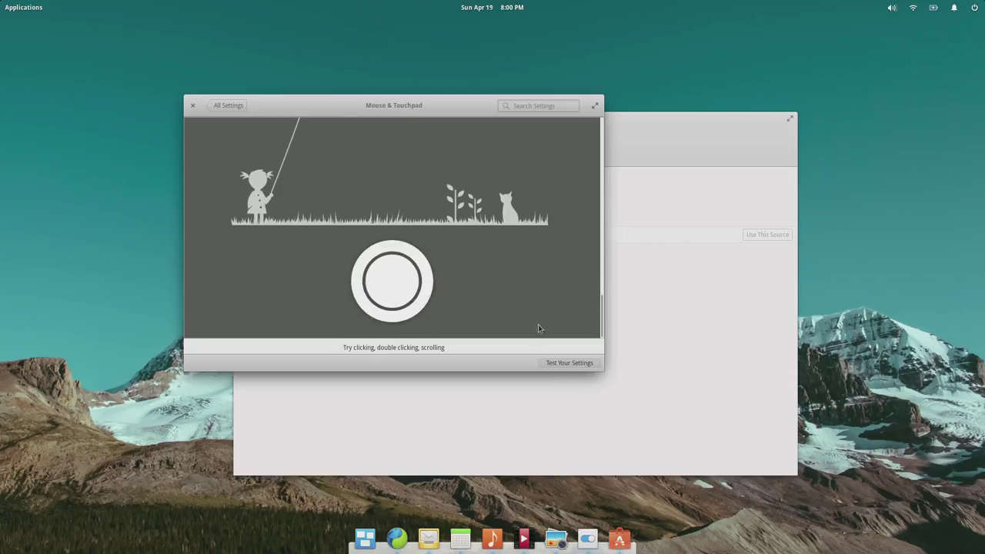
pyautogui.click(546, 363)
# - Review the Chromium page in Software Center, then close Software Center
pyautogui.click(529, 384)
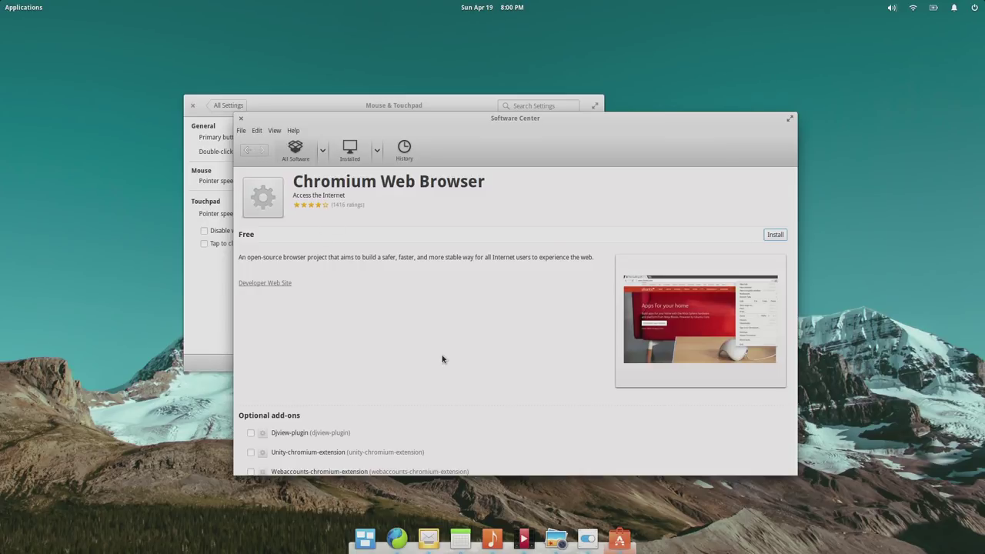
pyautogui.scroll(-10, 435, 311)
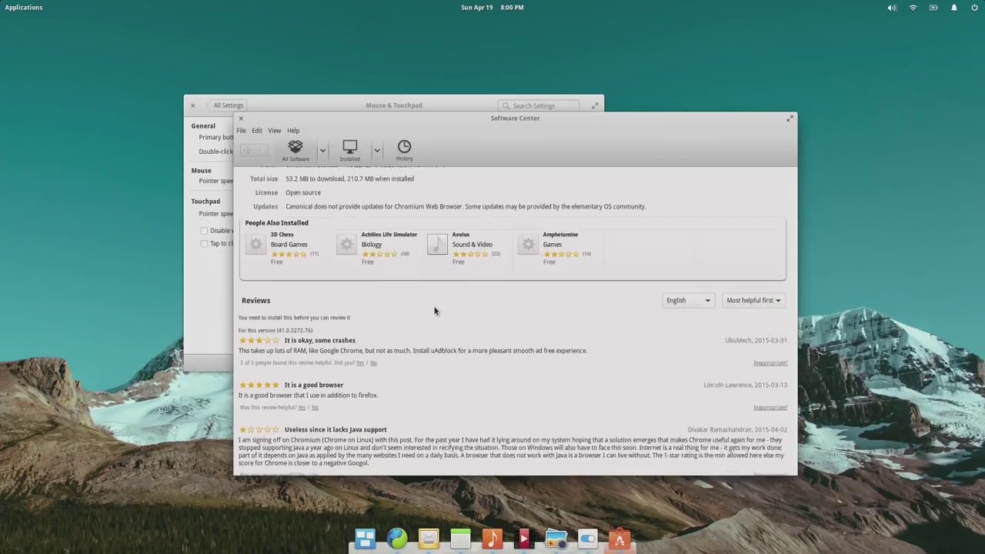
pyautogui.scroll(10, 435, 311)
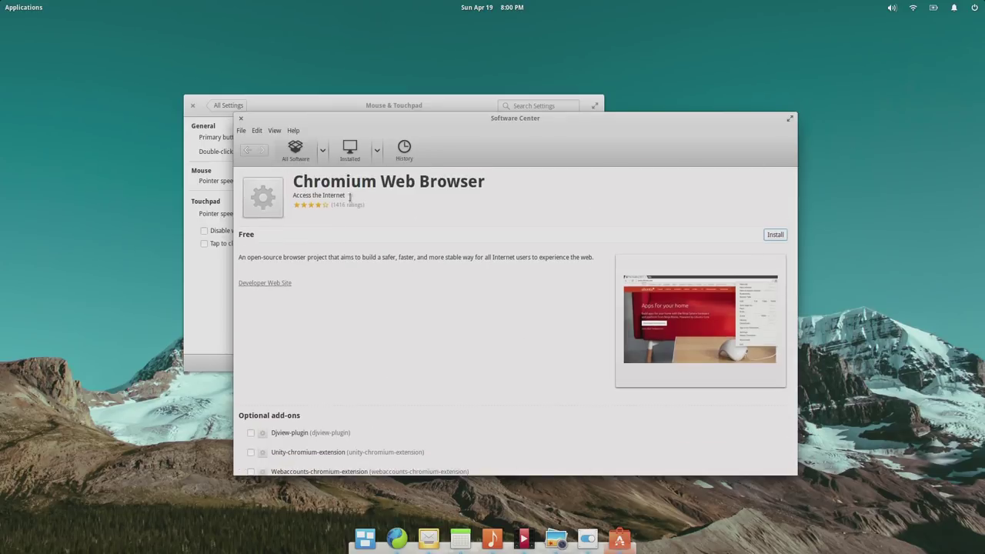
pyautogui.click(241, 118)
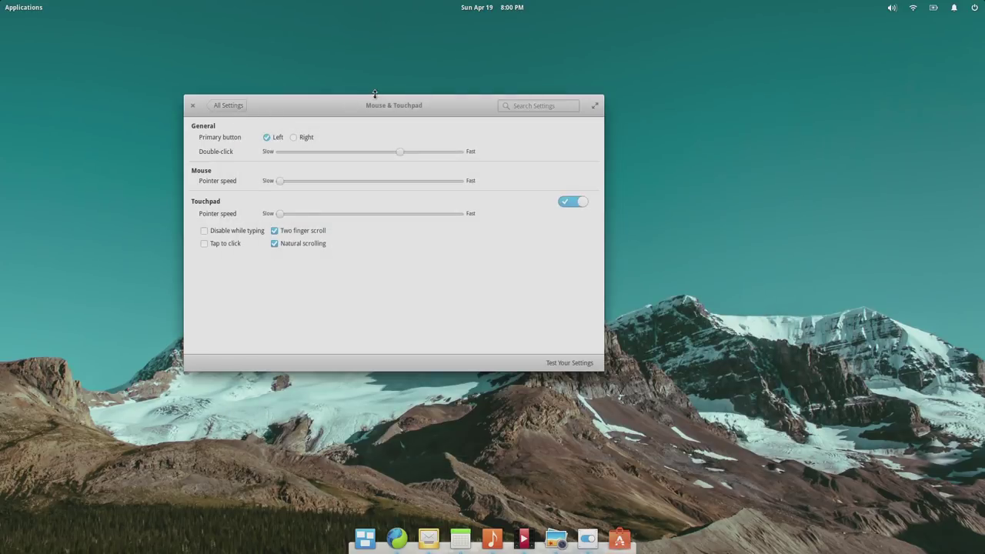
# - Close the Mouse & Touchpad settings window, leaving an empty desktop
pyautogui.click(197, 106)
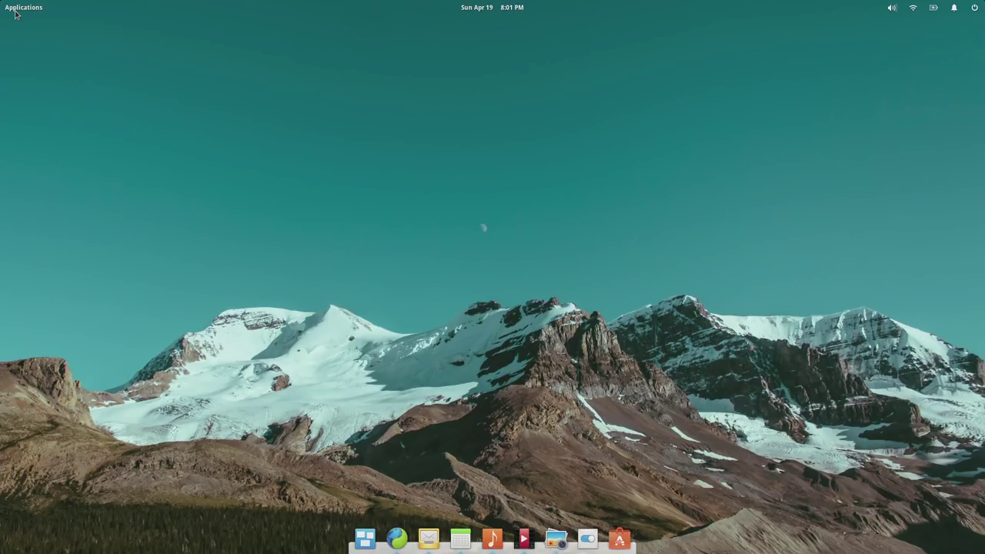
# - Switch to the workspace holding the open apps in Multitasking View and bring Calendar forward
pyautogui.click(365, 538)
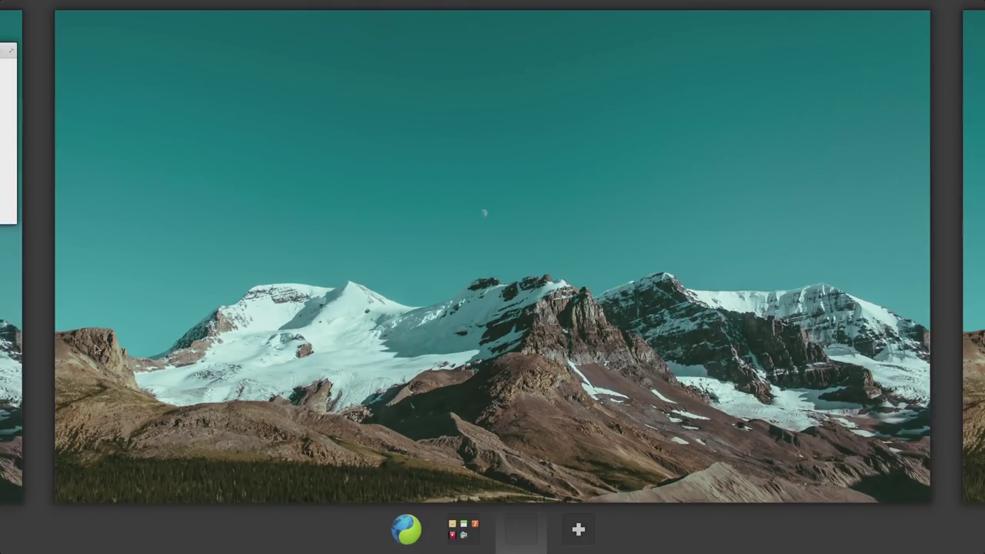
pyautogui.click(19, 329)
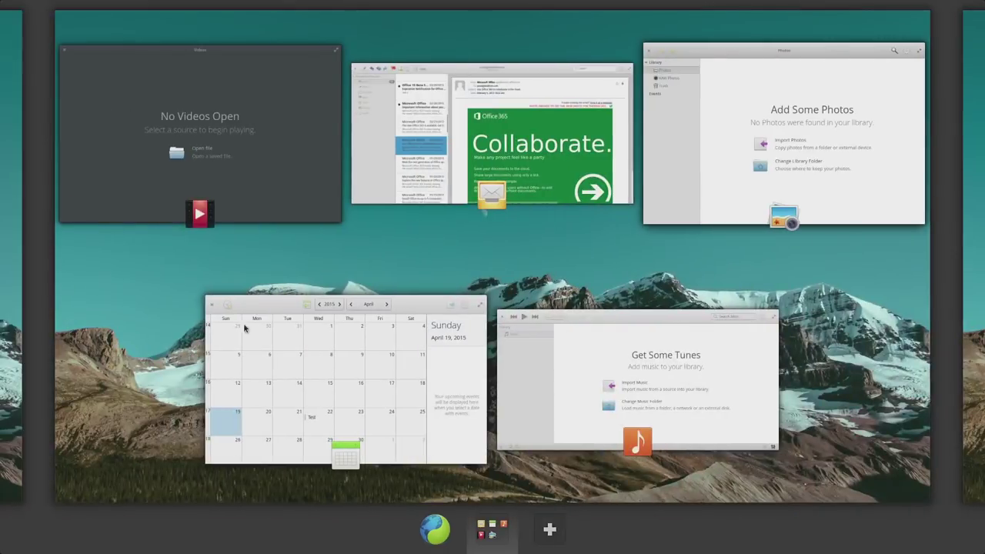
pyautogui.click(310, 321)
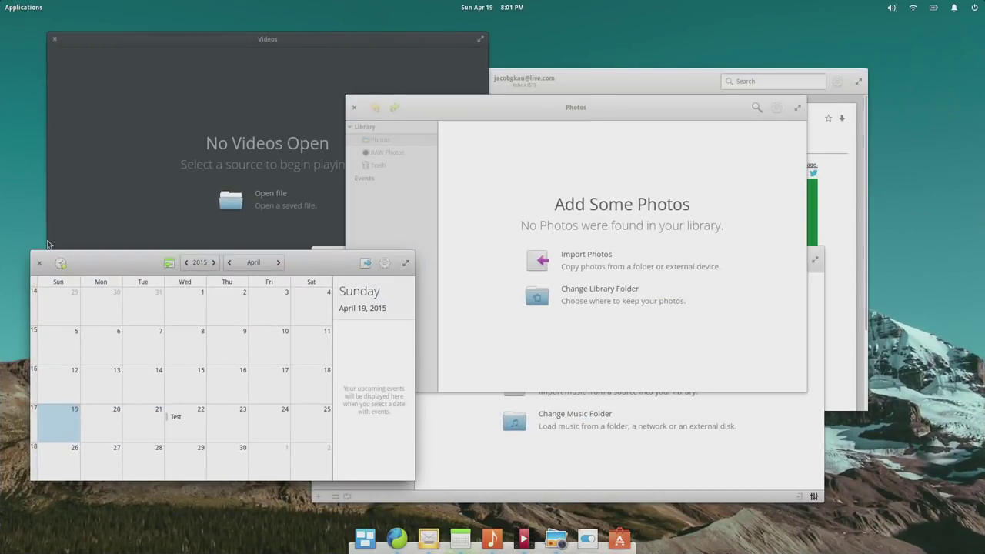
pyautogui.click(38, 266)
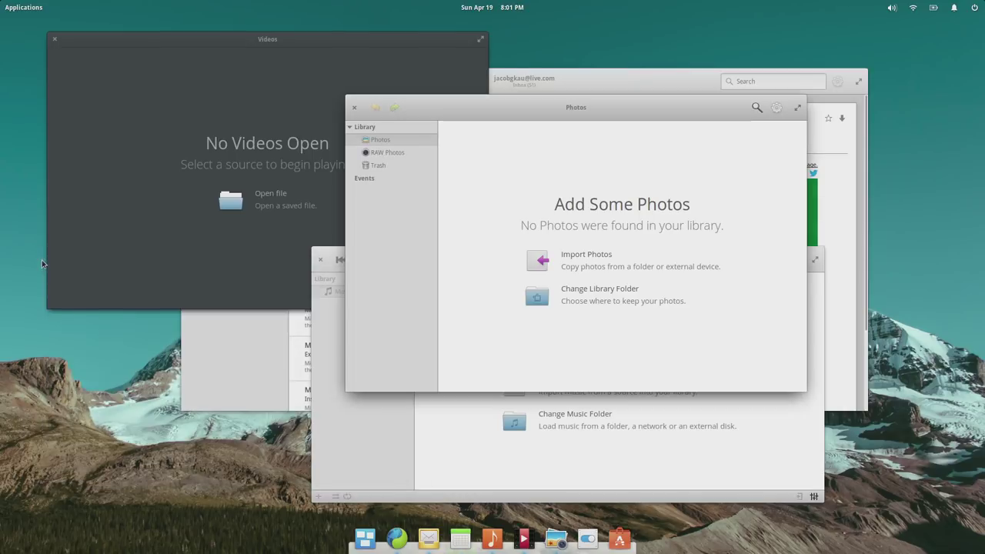
# - Select April 22 in Calendar and pick April 20 in the panel clock's mini calendar
pyautogui.click(483, 9)
pyautogui.click(484, 9)
pyautogui.click(484, 9)
pyautogui.click(484, 10)
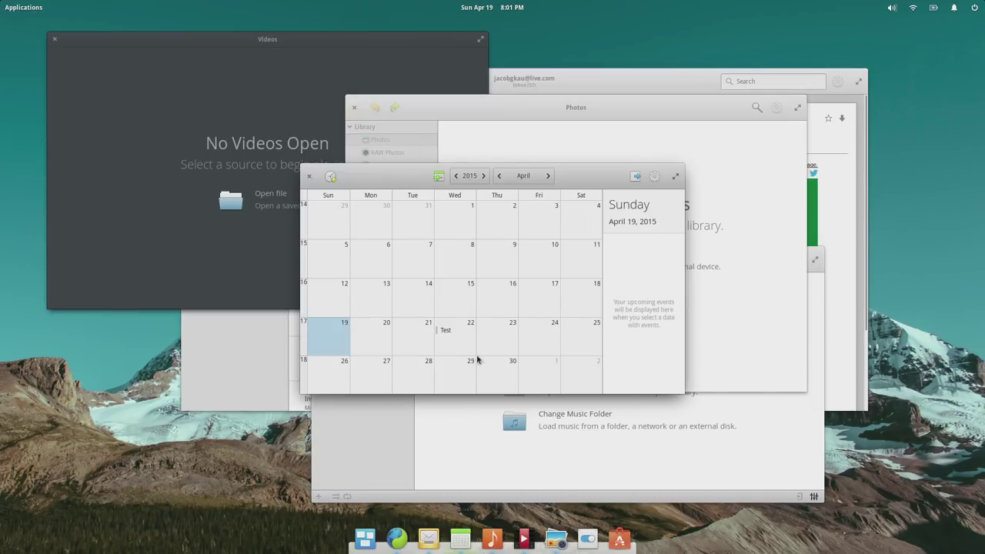
pyautogui.click(454, 340)
pyautogui.click(509, 7)
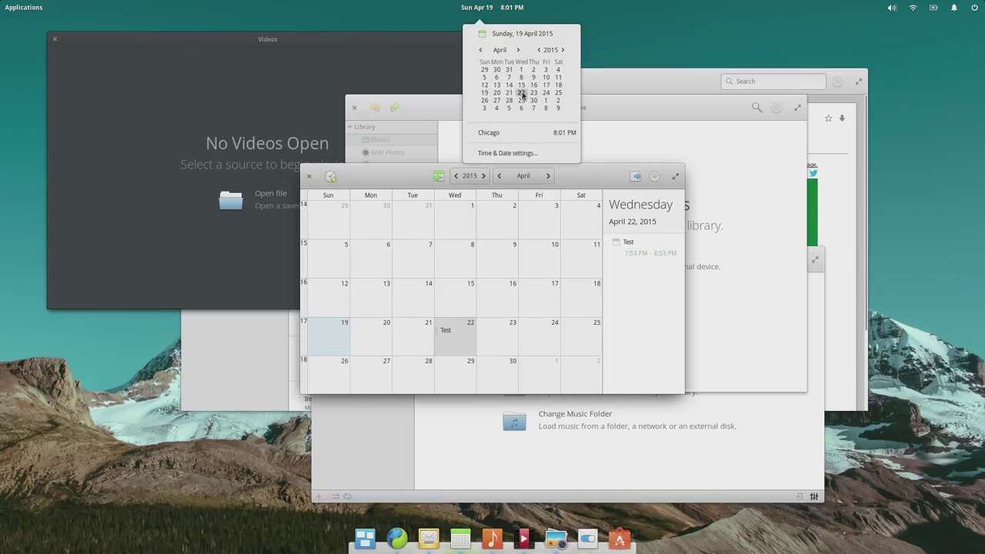
pyautogui.click(497, 93)
# - Pick April 22 in the clock popover and start Music playback from the sound indicator
pyautogui.click(520, 94)
pyautogui.click(528, 4)
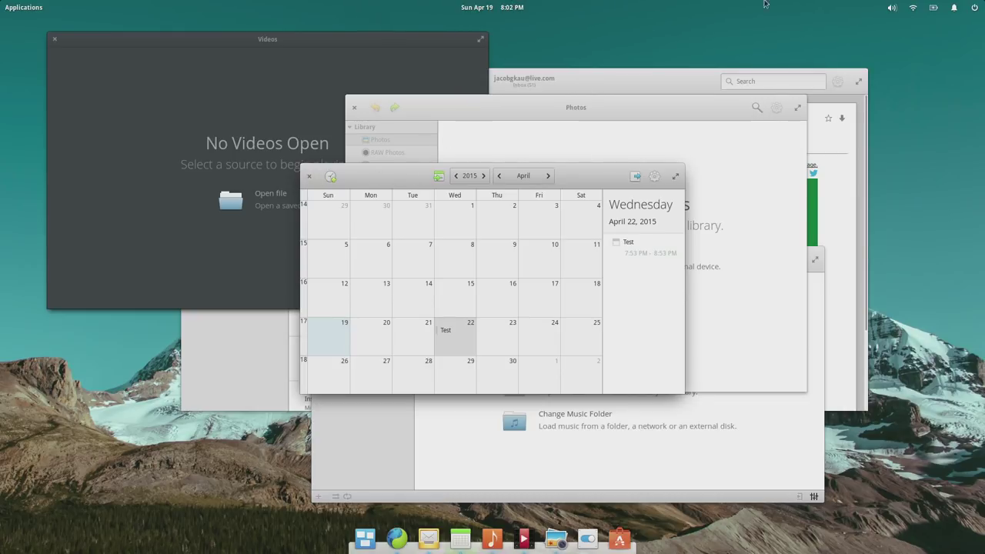
pyautogui.click(892, 7)
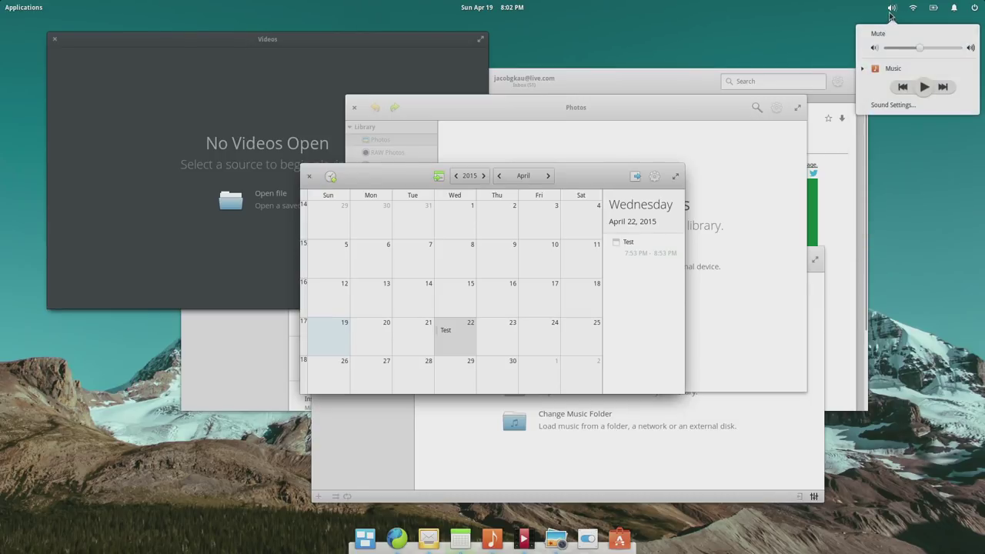
pyautogui.click(924, 87)
# - Lower the system volume with the volume-down key
pyautogui.click(908, 51)
pyautogui.click(901, 217)
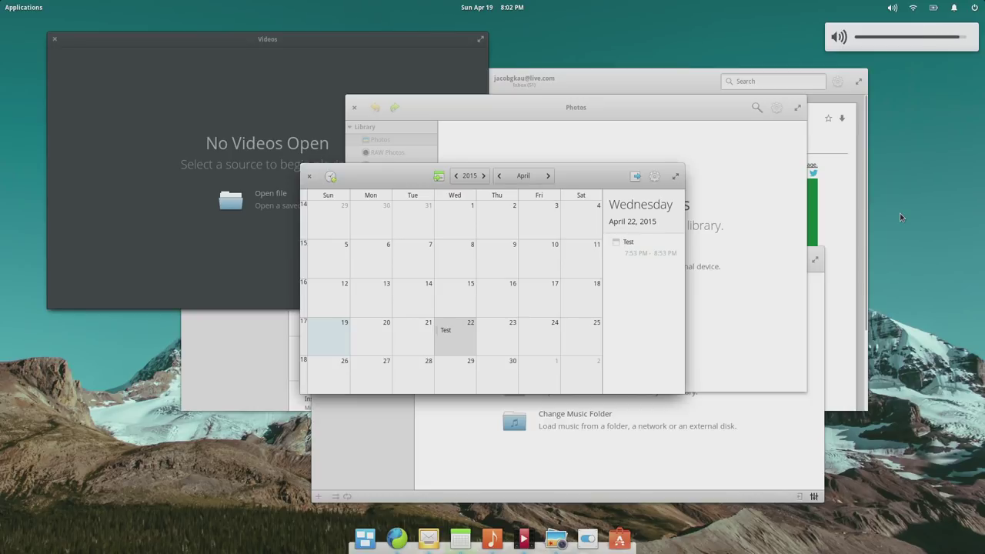
pyautogui.press('XF86AudioLowerVolume')
pyautogui.press('XF86AudioLowerVolume')
pyautogui.click(954, 8)
# - Toggle the notifications list several times, then show the session menu from the power icon
pyautogui.click(954, 7)
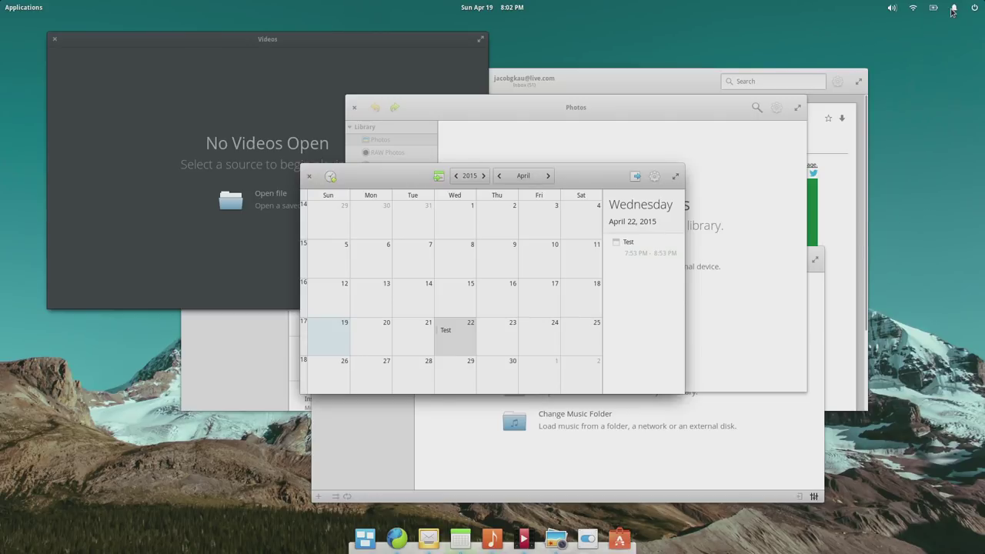
pyautogui.click(953, 8)
pyautogui.click(954, 7)
pyautogui.click(954, 7)
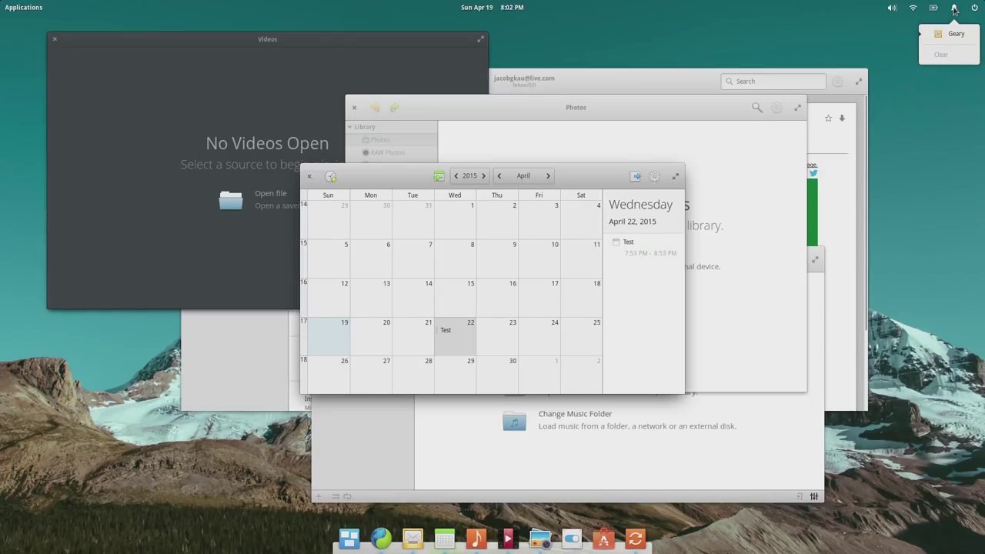
pyautogui.click(954, 8)
pyautogui.click(954, 8)
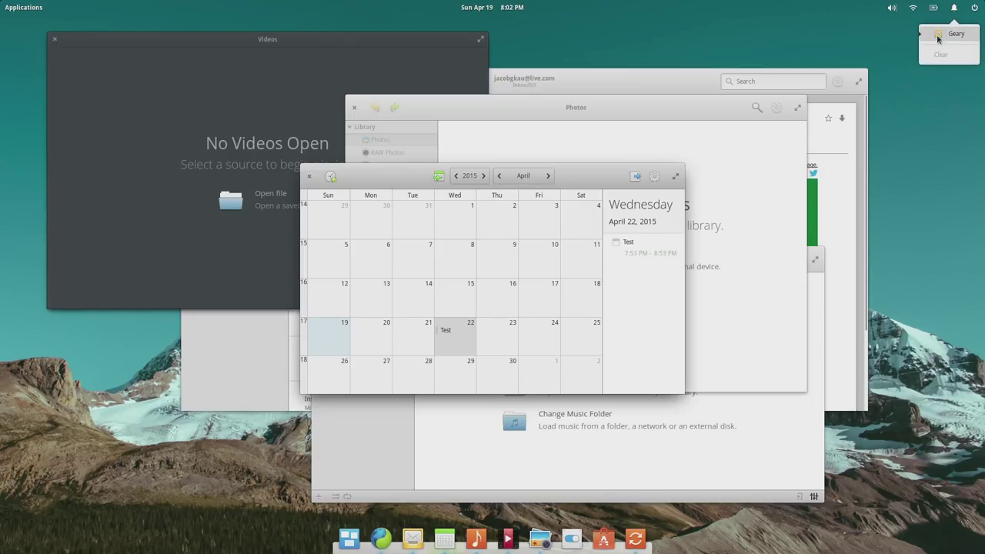
pyautogui.click(954, 8)
pyautogui.click(957, 10)
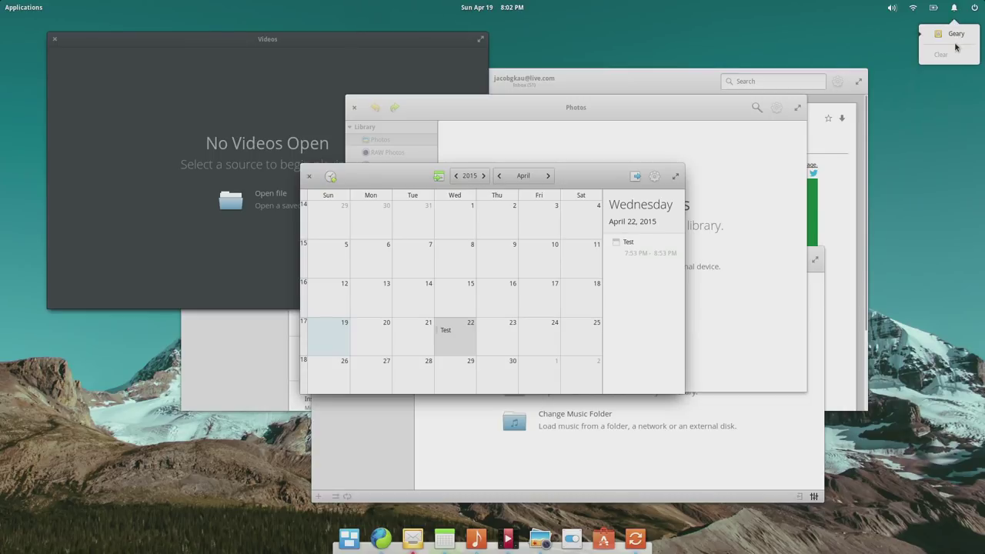
pyautogui.click(930, 84)
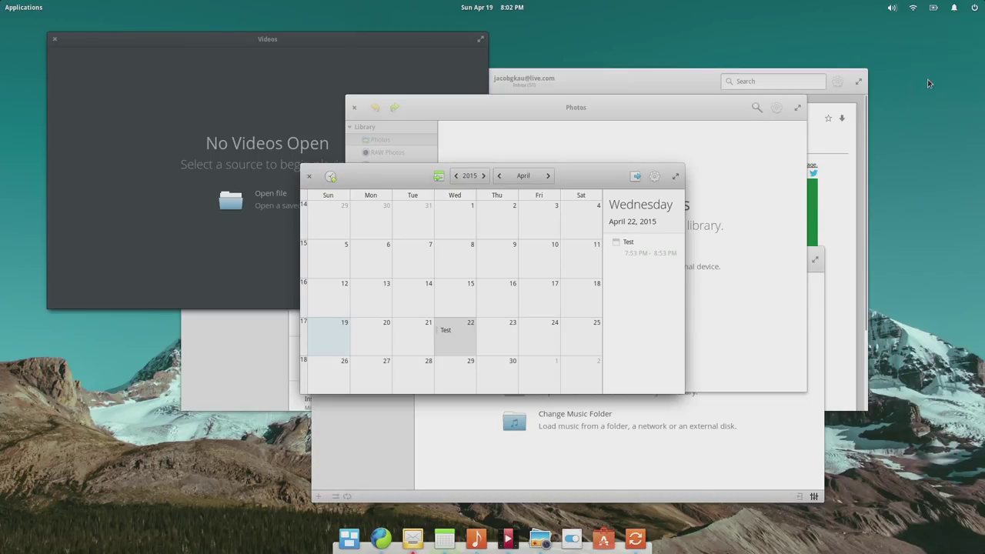
pyautogui.click(975, 14)
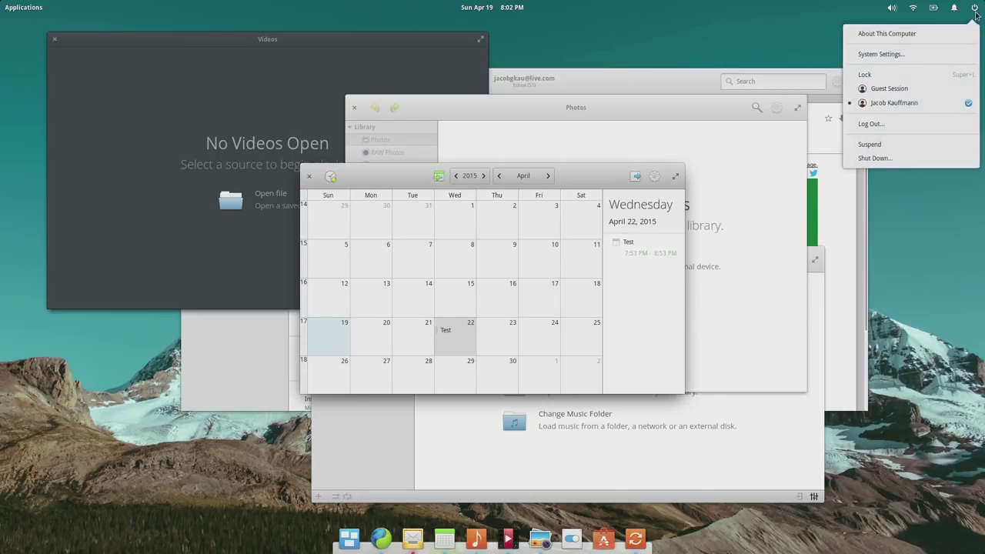
# - Show About This Computer, move its window up-right and select part of the processor text
pyautogui.click(957, 34)
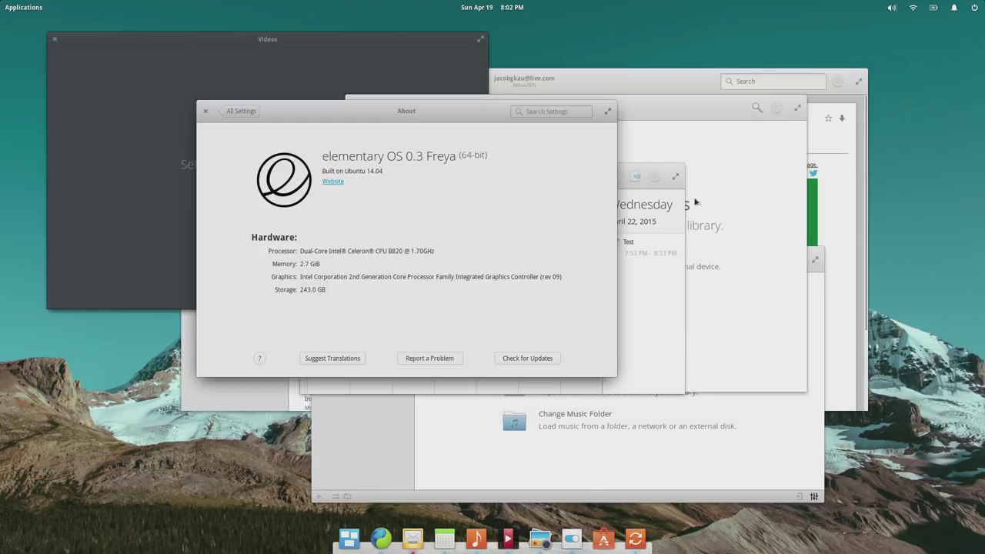
pyautogui.moveTo(456, 113); pyautogui.dragTo(651, 175)
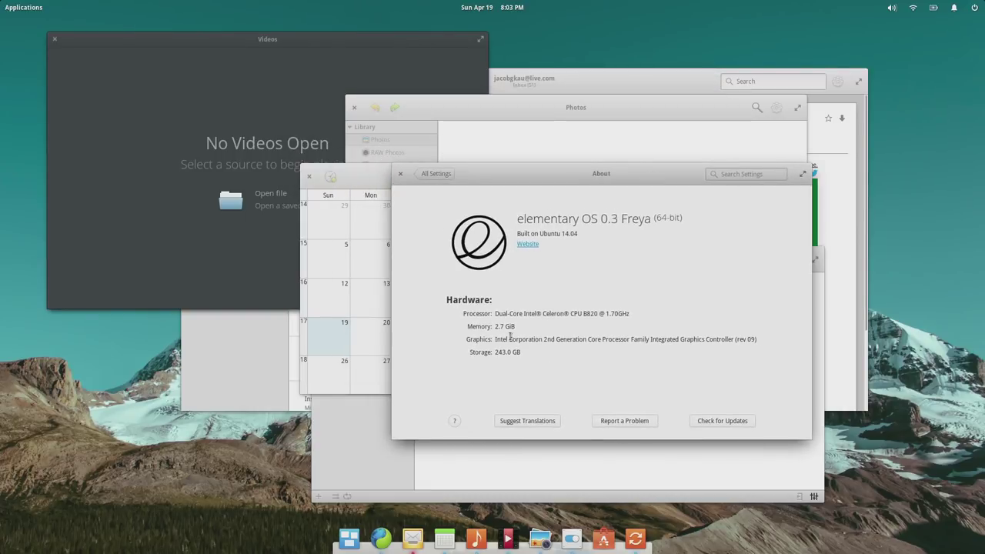
pyautogui.moveTo(496, 314); pyautogui.dragTo(535, 331)
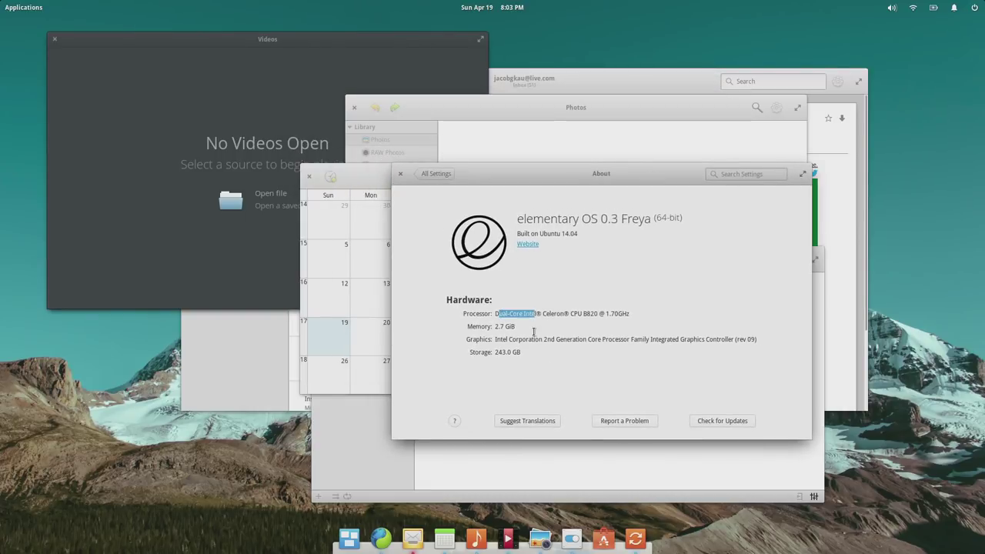
pyautogui.click(497, 315)
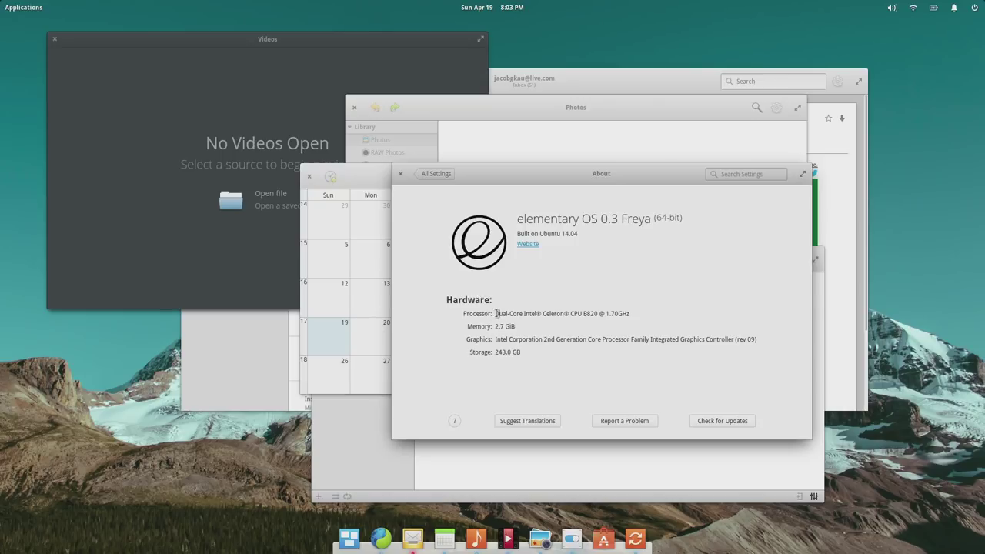
# - Select and deselect the whole processor description, then close the About window with Alt+F4
pyautogui.moveTo(497, 315); pyautogui.dragTo(622, 377)
pyautogui.click(499, 317)
pyautogui.hotkey('alt', 'F4')
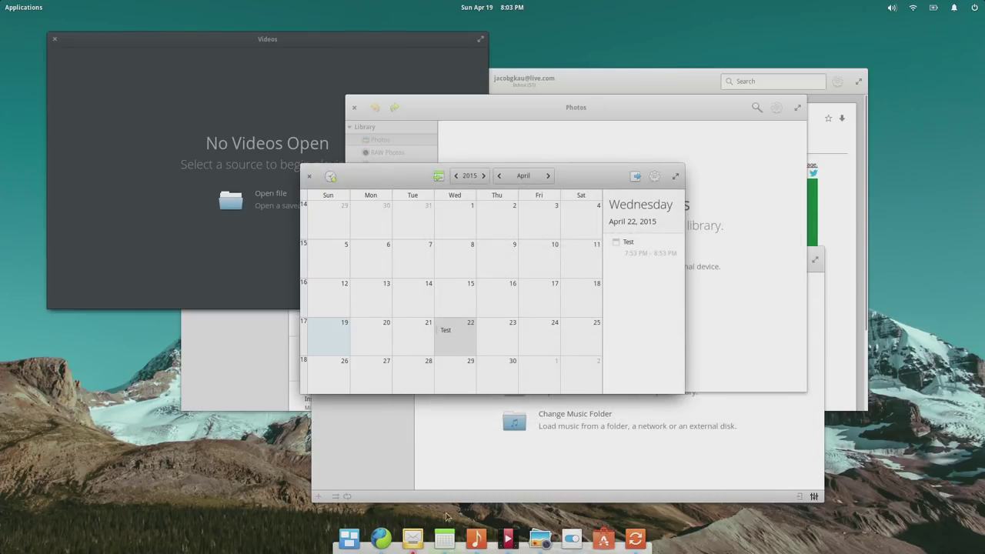
pyautogui.click(306, 177)
# - Remove Calendar from the dock and close the Videos, Photos, Music and Mail windows
pyautogui.moveTo(446, 538); pyautogui.dragTo(452, 445)
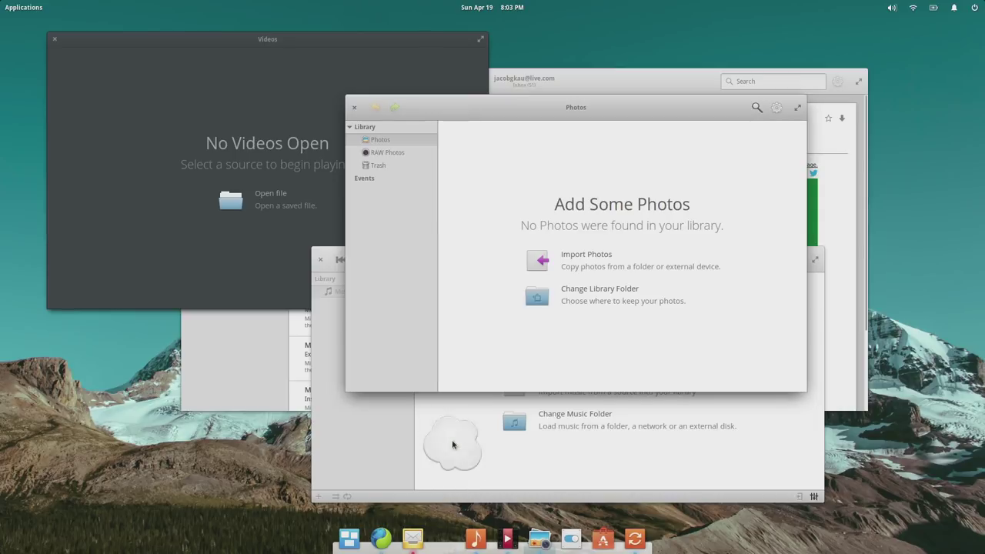
pyautogui.click(54, 39)
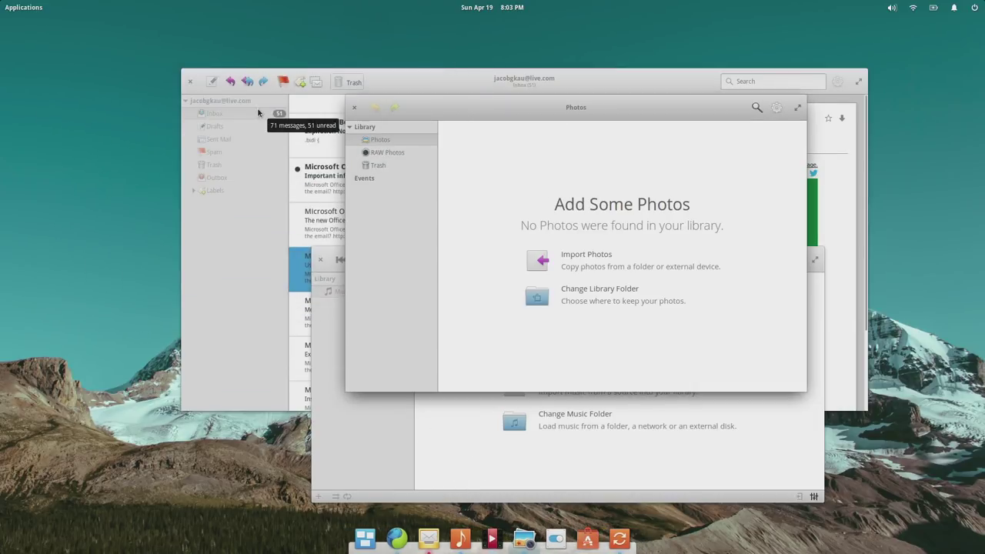
pyautogui.click(354, 108)
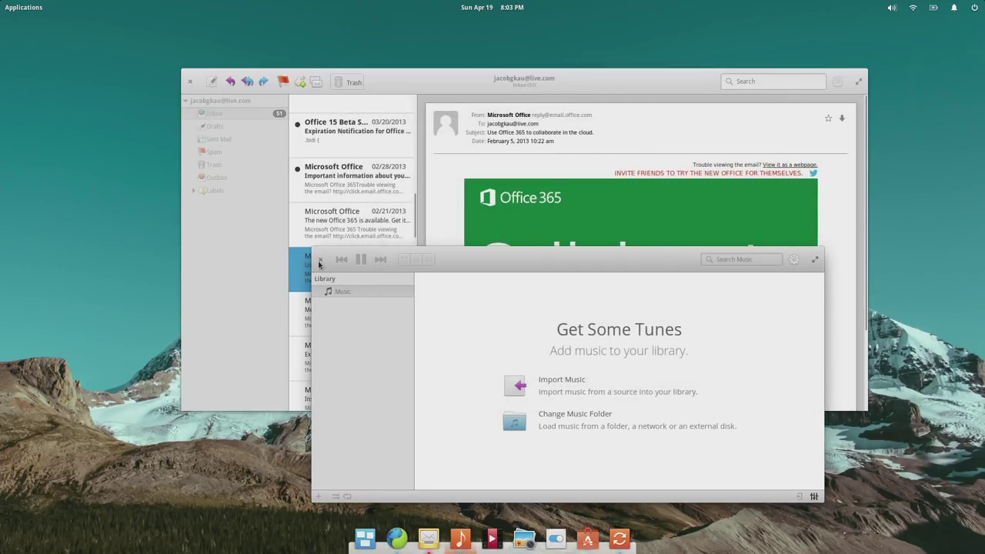
pyautogui.click(320, 260)
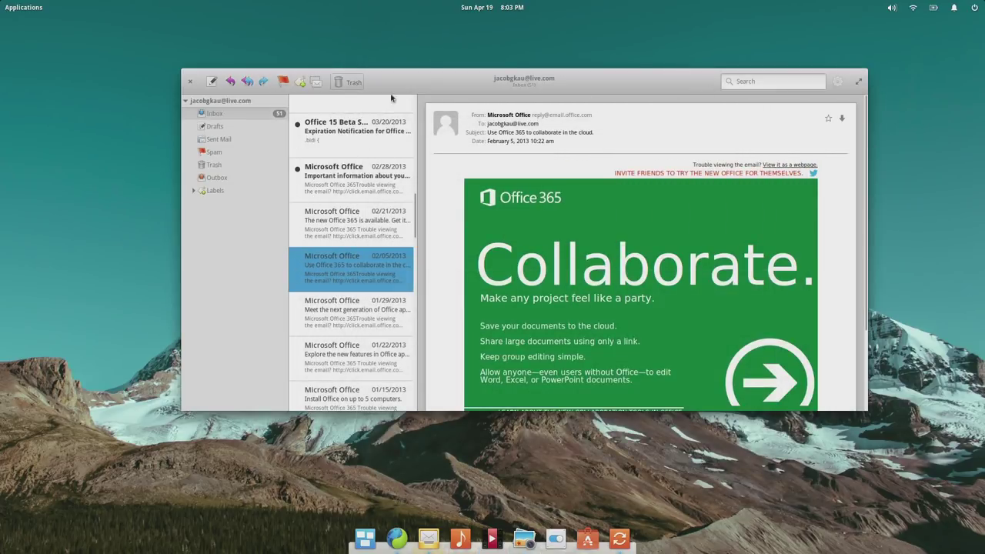
pyautogui.click(190, 81)
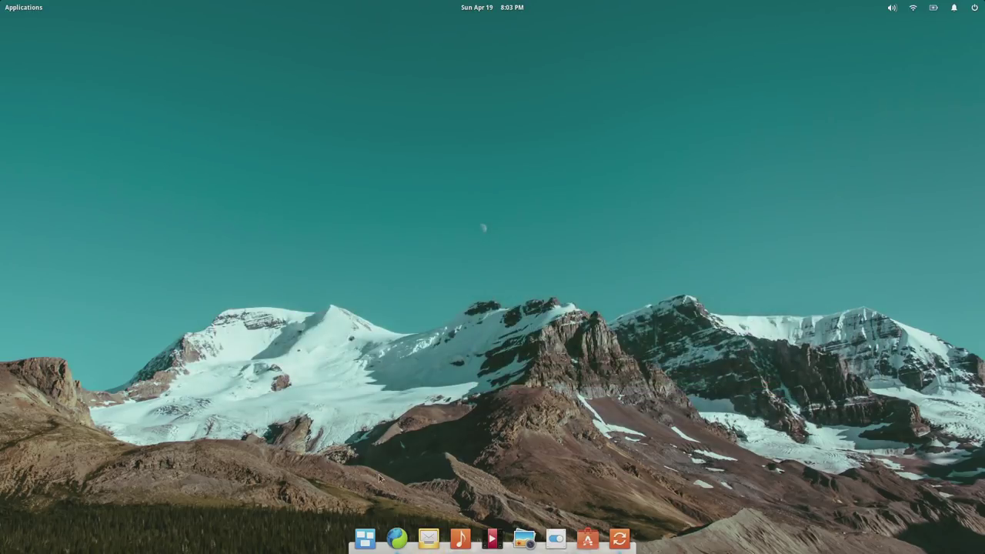
# - Switch to the browser's workspace through Multitasking View and close the Midori window
pyautogui.press('super+s')
pyautogui.click(523, 540)
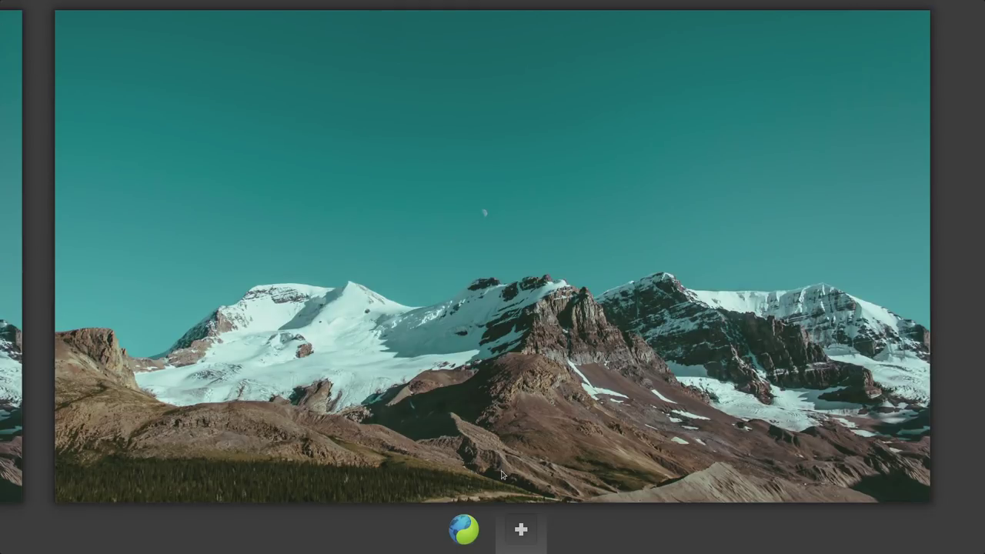
pyautogui.click(473, 531)
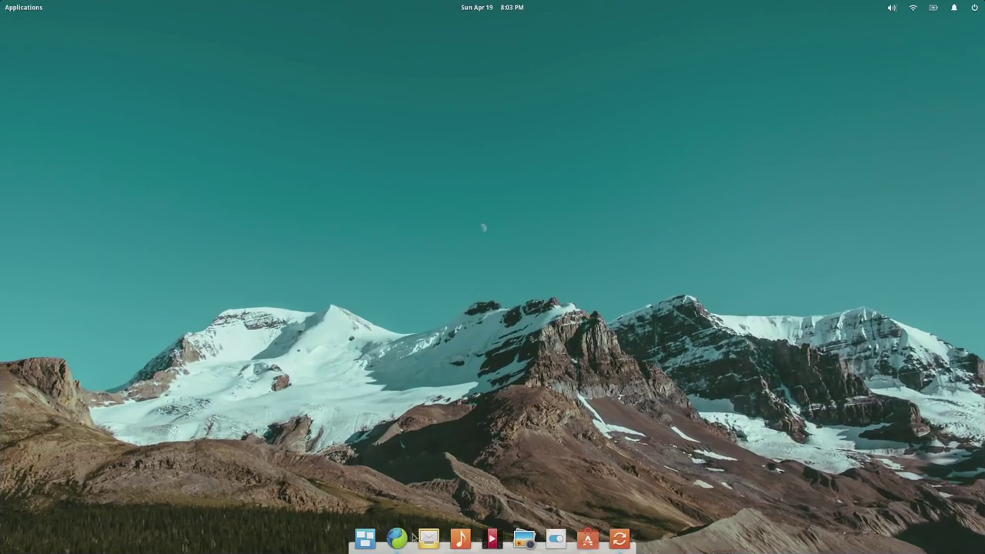
pyautogui.click(373, 538)
pyautogui.click(466, 535)
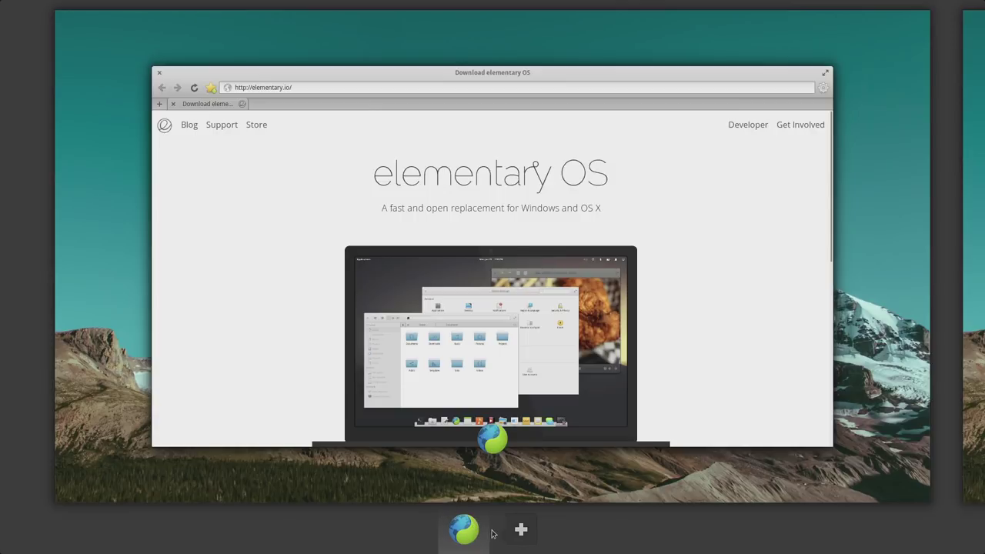
pyautogui.click(154, 74)
# - Restart the computer via the power menu's Shut Down… confirmation dialog
pyautogui.click(973, 7)
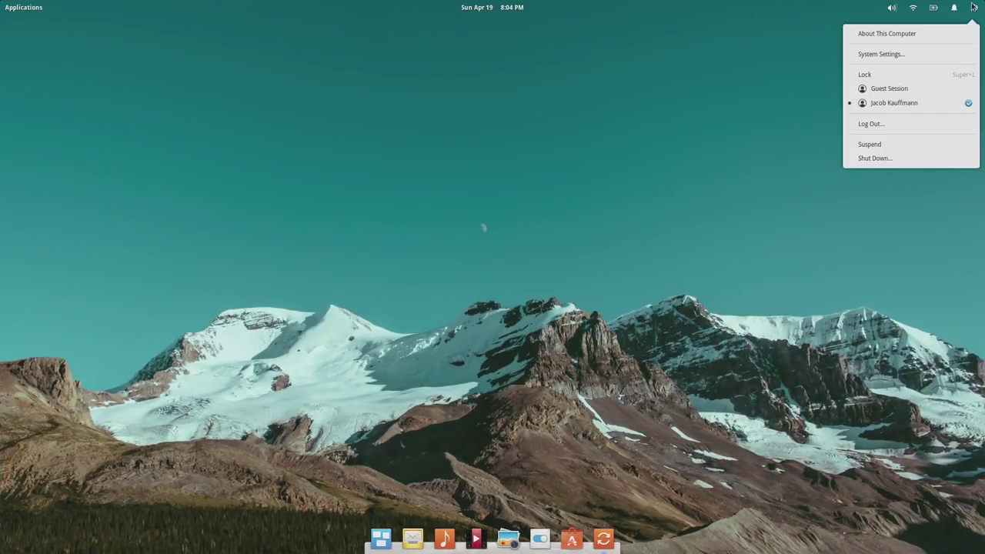
pyautogui.click(832, 223)
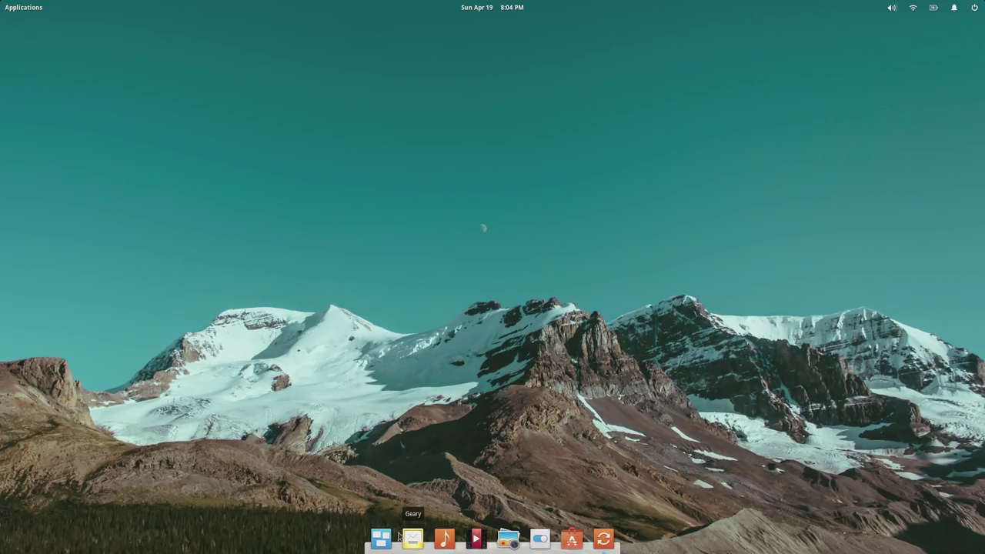
pyautogui.click(983, 9)
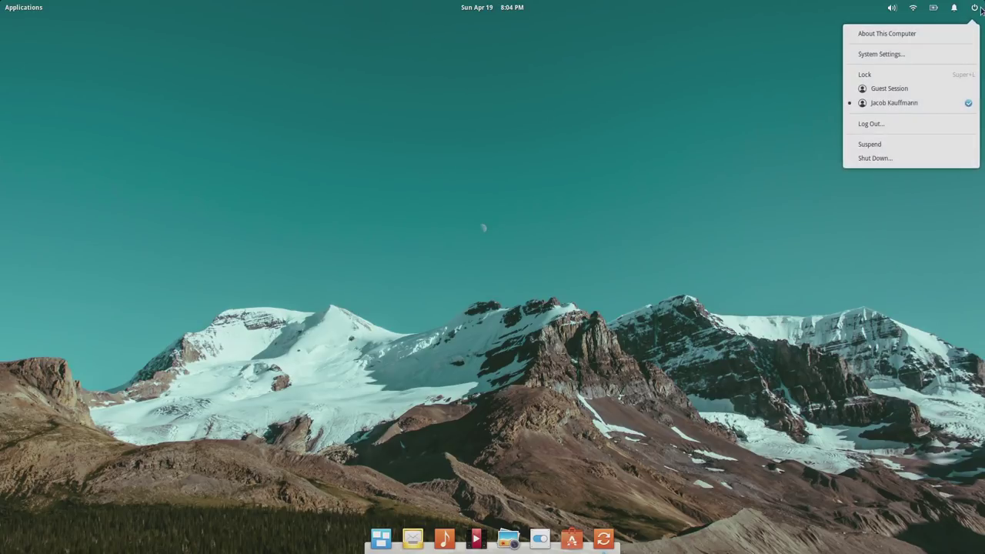
pyautogui.click(917, 162)
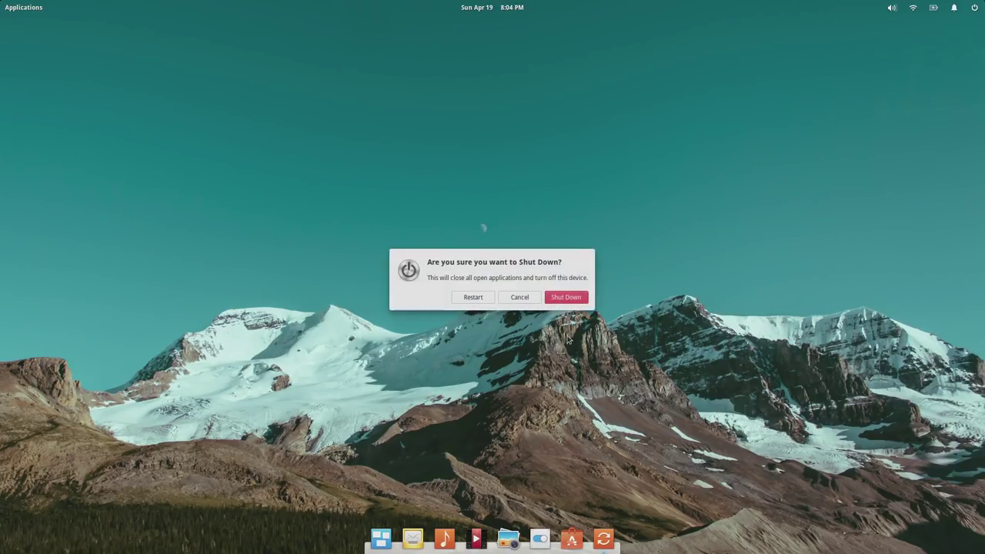
pyautogui.click(482, 302)
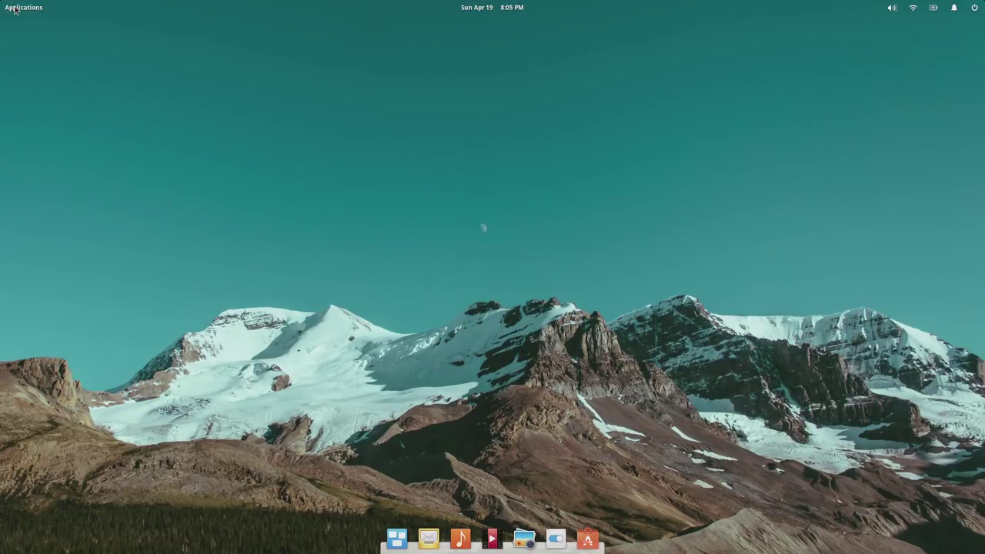
# - Toggle the Applications launcher open and closed repeatedly
pyautogui.click(15, 9)
pyautogui.click(14, 9)
pyautogui.click(14, 9)
pyautogui.click(15, 9)
pyautogui.click(15, 9)
pyautogui.click(15, 9)
pyautogui.click(15, 9)
pyautogui.click(14, 9)
pyautogui.click(15, 9)
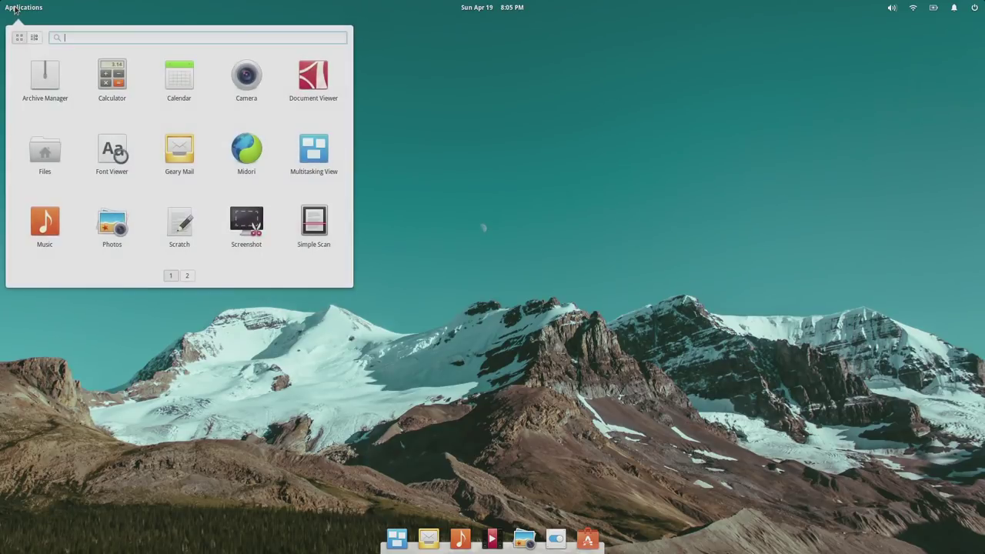
pyautogui.click(14, 9)
pyautogui.click(14, 9)
pyautogui.click(15, 9)
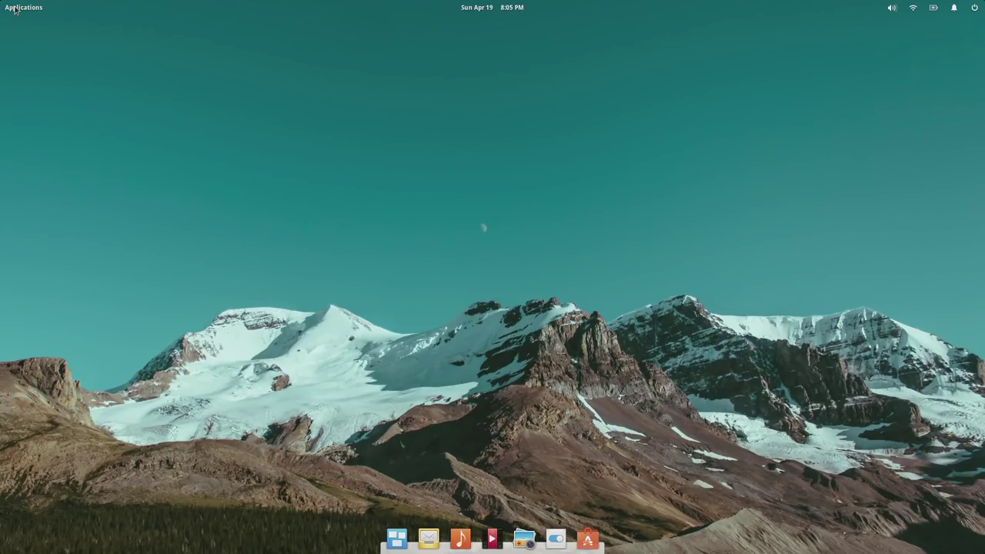
pyautogui.click(15, 9)
pyautogui.click(14, 9)
pyautogui.click(15, 9)
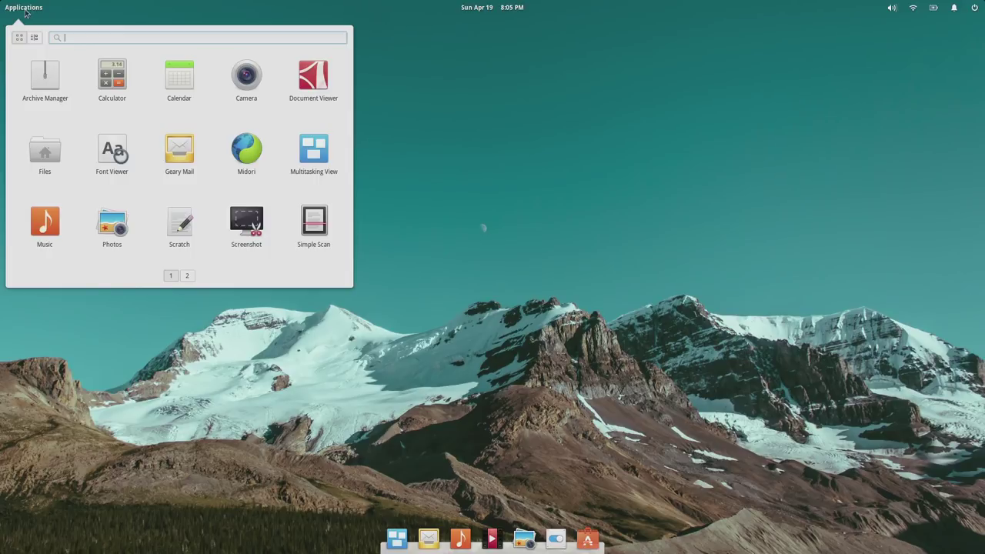
pyautogui.click(26, 11)
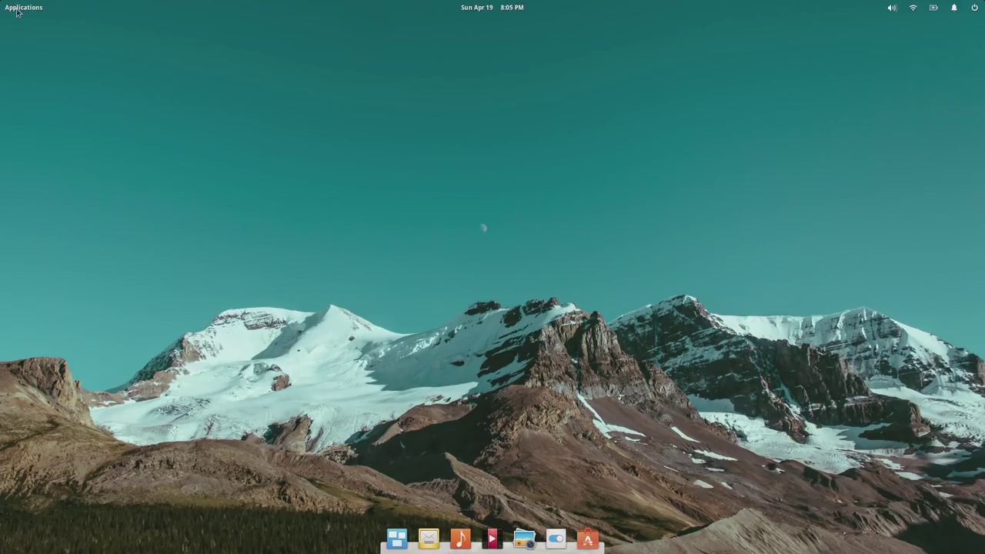
# - Switch the launcher between category and grid views and flip between its app pages
pyautogui.click(17, 11)
pyautogui.click(35, 38)
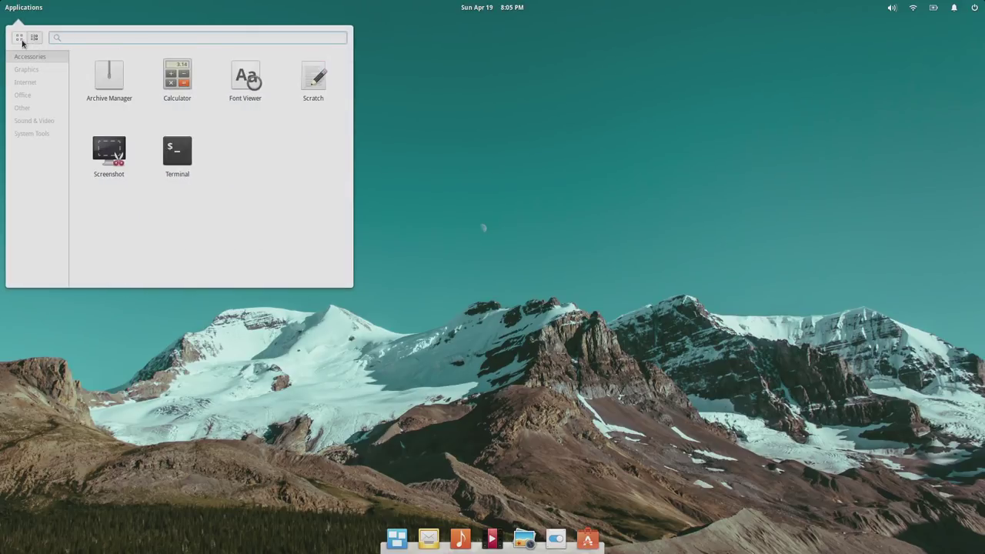
pyautogui.click(19, 41)
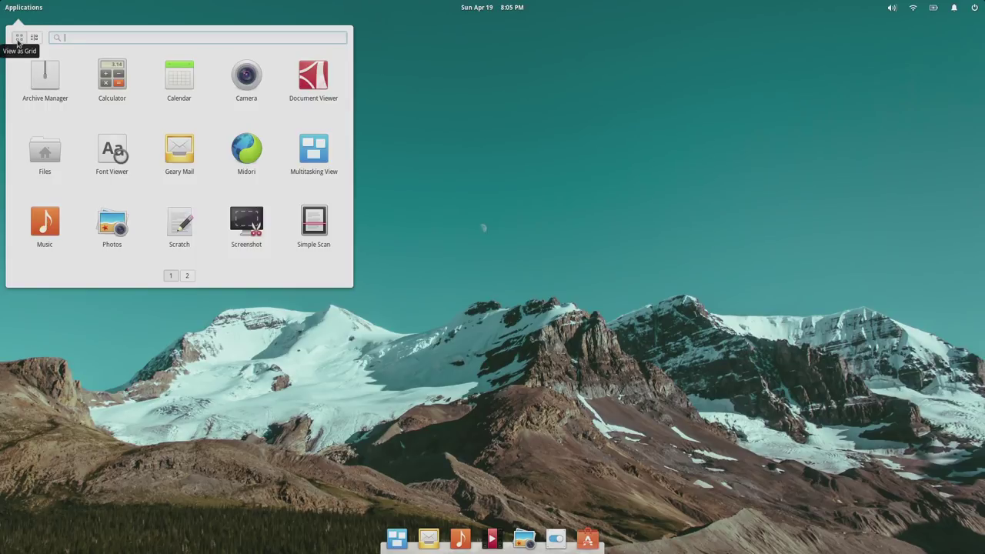
pyautogui.click(27, 9)
pyautogui.click(27, 9)
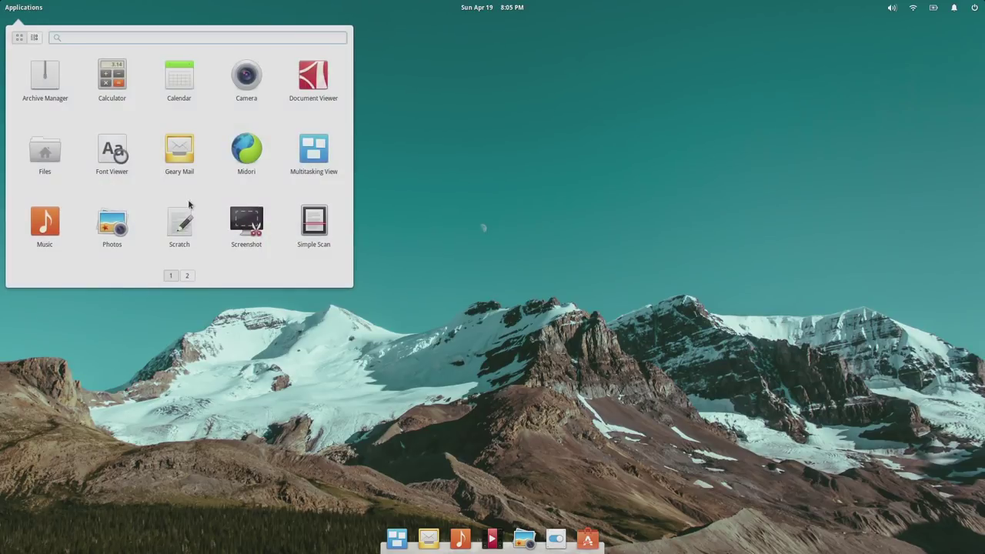
pyautogui.click(189, 276)
pyautogui.click(168, 277)
# - Browse the Internet, Office, Other, System Tools, Sound & Video, Graphics and Accessories categories, then pin Scratch to the dock
pyautogui.click(34, 37)
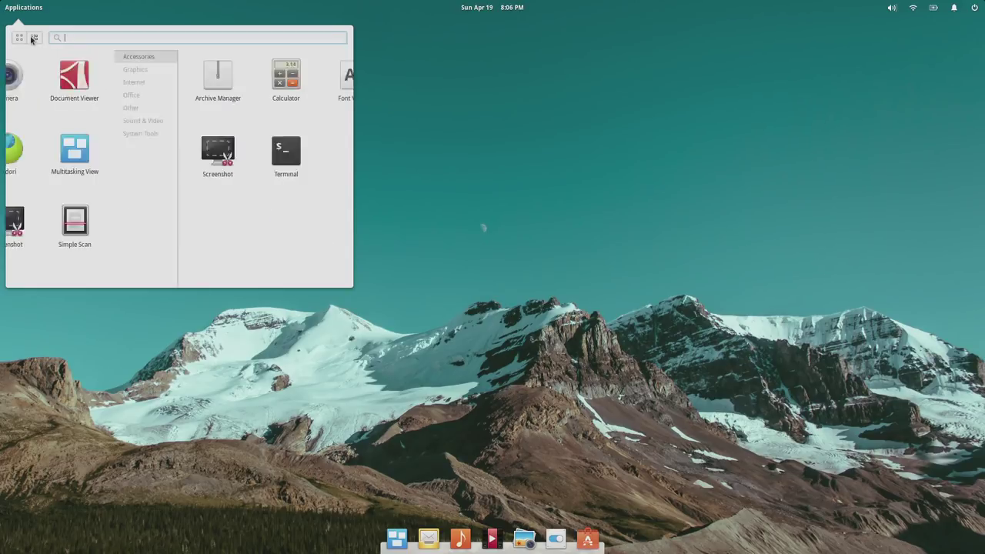
pyautogui.click(46, 82)
pyautogui.click(36, 95)
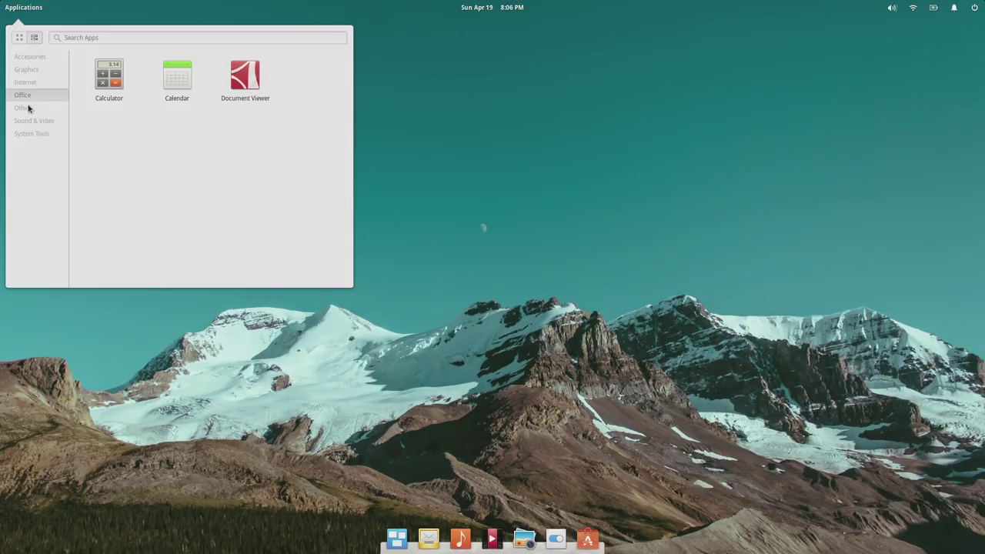
pyautogui.click(28, 113)
pyautogui.click(32, 135)
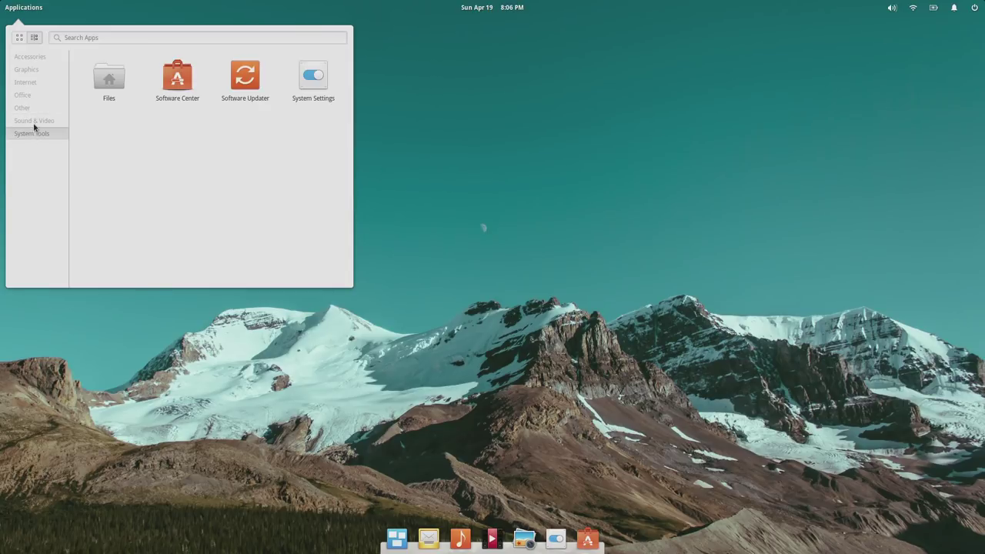
pyautogui.click(35, 123)
pyautogui.click(35, 93)
pyautogui.click(34, 82)
pyautogui.click(34, 69)
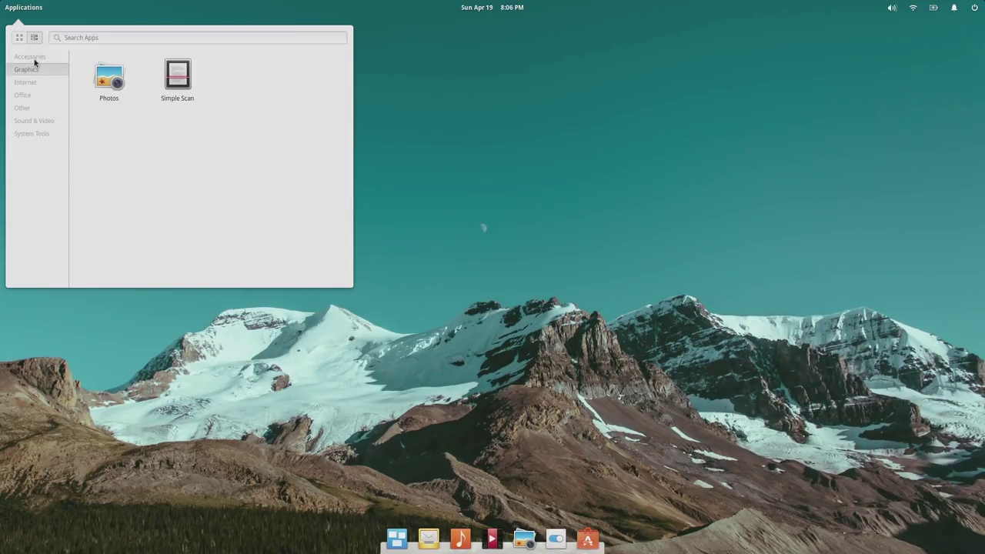
pyautogui.click(35, 58)
pyautogui.click(30, 82)
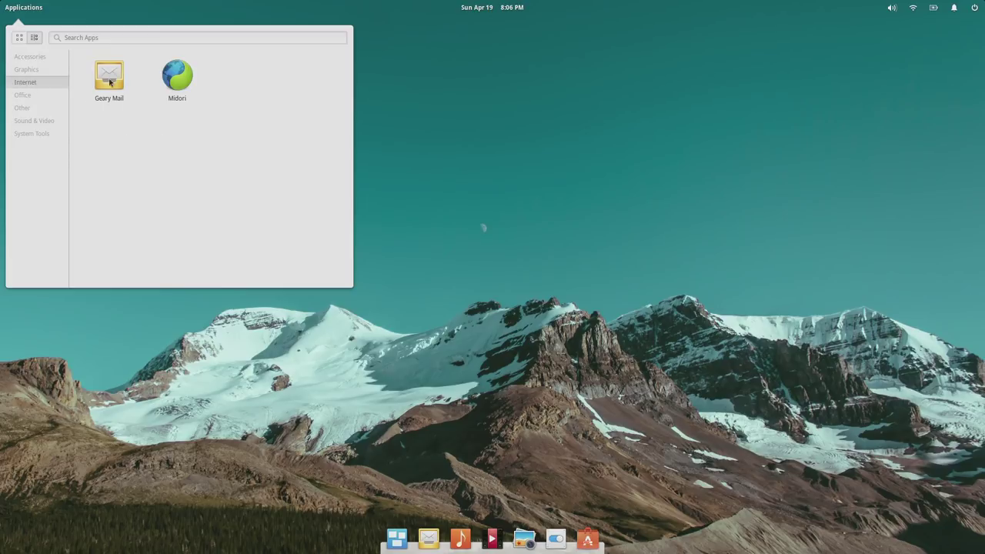
pyautogui.click(21, 39)
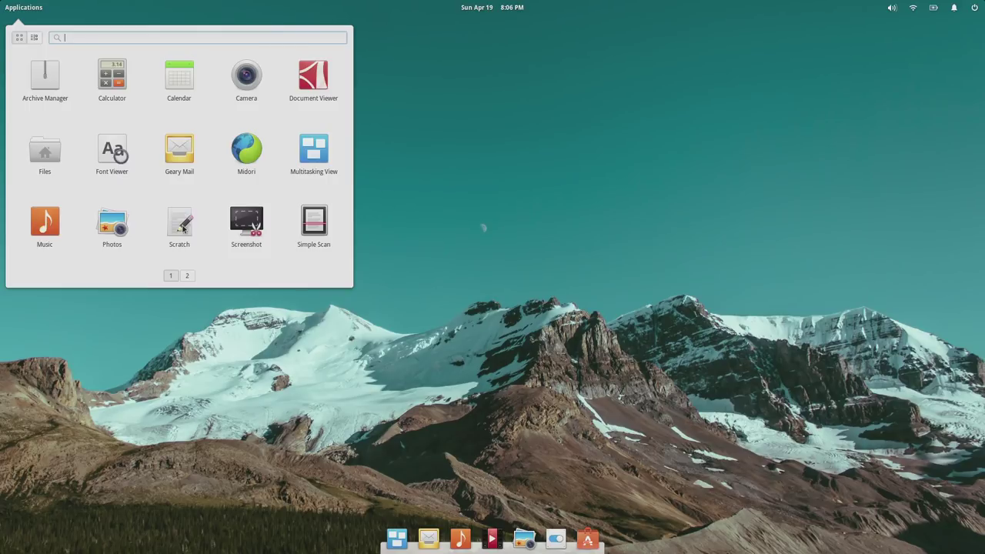
pyautogui.moveTo(183, 227)
pyautogui.mouseDown()
pyautogui.moveTo(374, 408)
pyautogui.moveTo(453, 528)
pyautogui.moveTo(452, 548)
pyautogui.moveTo(385, 547)
pyautogui.moveTo(380, 425)
pyautogui.moveTo(359, 395)
pyautogui.moveTo(386, 425)
pyautogui.moveTo(196, 211)
pyautogui.moveTo(34, 1)
pyautogui.moveTo(45, 4)
pyautogui.moveTo(123, 219)
pyautogui.moveTo(196, 261)
pyautogui.moveTo(204, 247)
pyautogui.moveTo(535, 535)
pyautogui.moveTo(223, 285)
pyautogui.moveTo(214, 224)
pyautogui.moveTo(355, 290)
pyautogui.moveTo(865, 48)
pyautogui.moveTo(983, 2)
pyautogui.moveTo(682, 11)
pyautogui.moveTo(783, 24)
pyautogui.moveTo(965, 23)
pyautogui.moveTo(616, 187)
pyautogui.moveTo(539, 188)
pyautogui.moveTo(382, 164)
pyautogui.moveTo(451, 198)
pyautogui.moveTo(425, 191)
pyautogui.moveTo(435, 192)
pyautogui.moveTo(392, 154)
pyautogui.moveTo(198, 114)
pyautogui.moveTo(246, 85)
pyautogui.moveTo(235, 168)
pyautogui.moveTo(241, 163)
pyautogui.moveTo(34, 3)
pyautogui.moveTo(259, 175)
pyautogui.moveTo(505, 396)
pyautogui.moveTo(508, 517)
pyautogui.moveTo(474, 435)
pyautogui.moveTo(531, 531)
pyautogui.moveTo(508, 531)
pyautogui.moveTo(523, 528)
pyautogui.moveTo(156, 200)
pyautogui.moveTo(34, 2)
pyautogui.moveTo(86, 40)
pyautogui.moveTo(55, 8)
pyautogui.moveTo(84, 80)
pyautogui.moveTo(681, 441)
pyautogui.moveTo(719, 501)
pyautogui.moveTo(670, 534)
pyautogui.moveTo(647, 531)
pyautogui.moveTo(641, 517)
pyautogui.moveTo(636, 531)
pyautogui.mouseUp()
# - Launch Calculator from the dock, move its window to the lower right, and press %
pyautogui.click(508, 537)
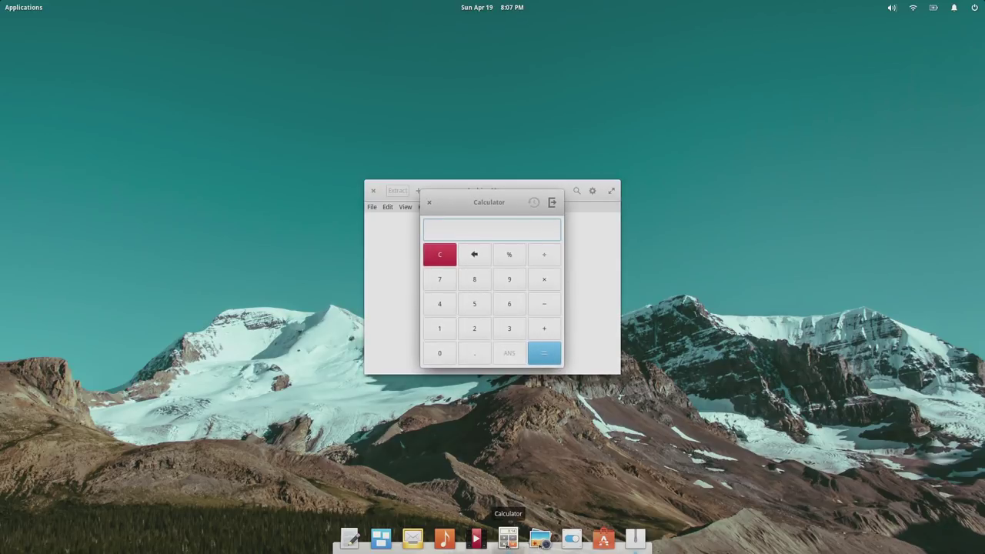
pyautogui.moveTo(508, 537); pyautogui.dragTo(799, 325)
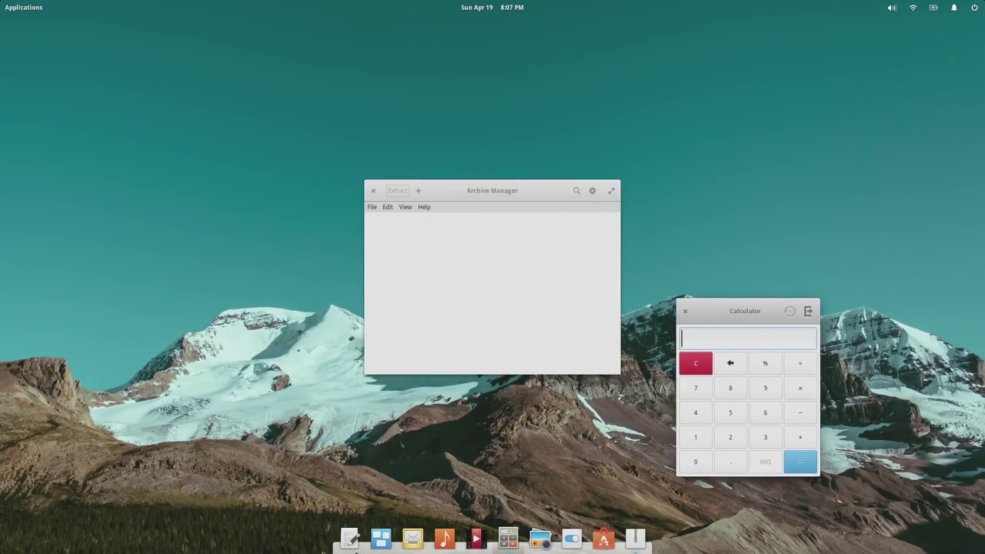
pyautogui.moveTo(351, 543); pyautogui.dragTo(772, 357)
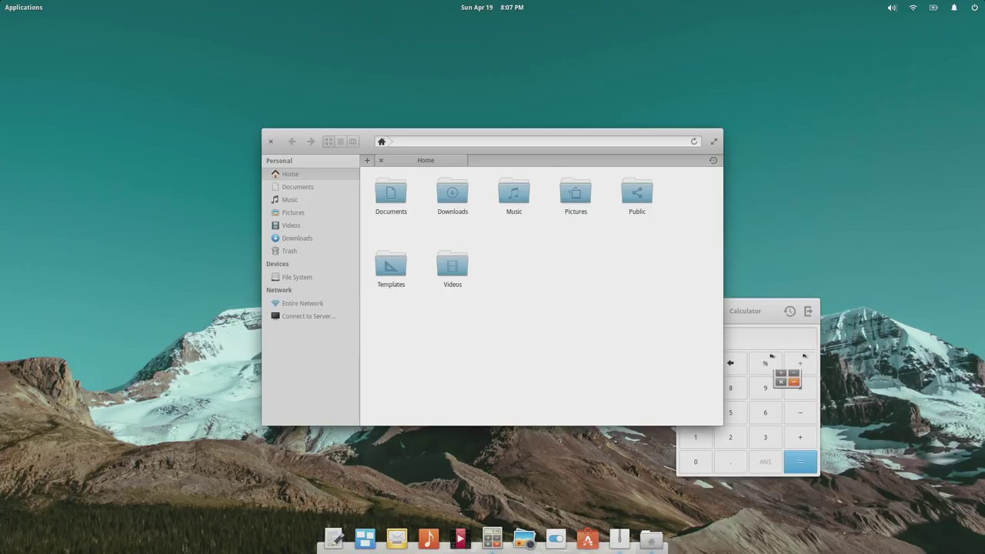
pyautogui.click(768, 360)
# - Compute 9 % in Calculator to get 0.09, close the history, and move the window down-right
pyautogui.click(763, 392)
pyautogui.moveTo(796, 394); pyautogui.dragTo(746, 162)
pyautogui.click(808, 465)
pyautogui.click(513, 324)
pyautogui.moveTo(745, 165); pyautogui.dragTo(898, 148)
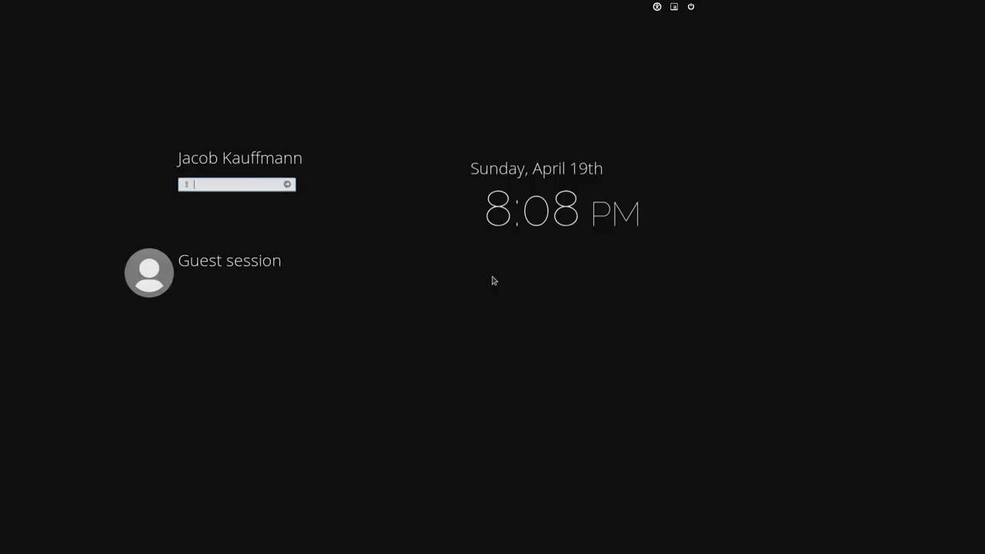
# - Unlock the session with the account password, dismiss the network notification, and toggle the notifications list
pyautogui.write('••')
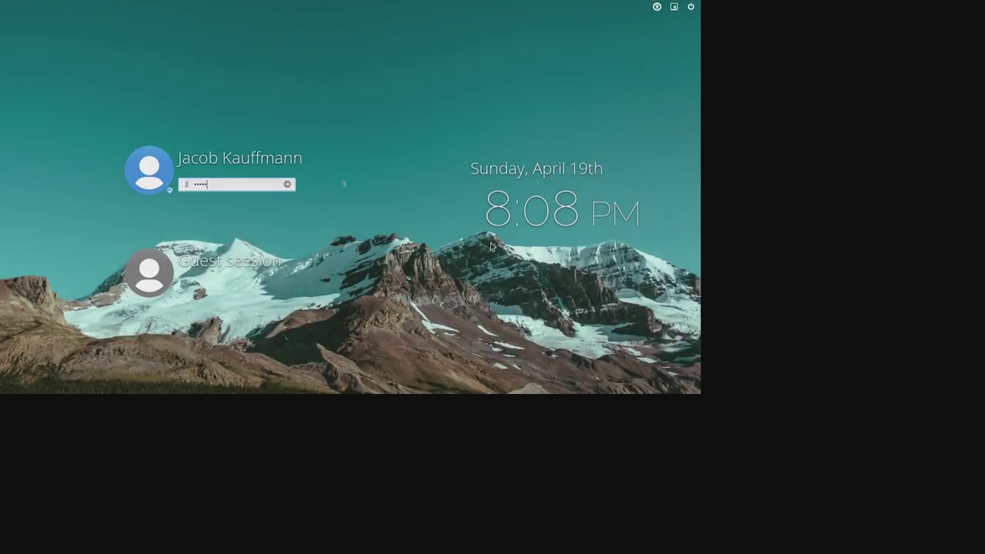
pyautogui.press('Return')
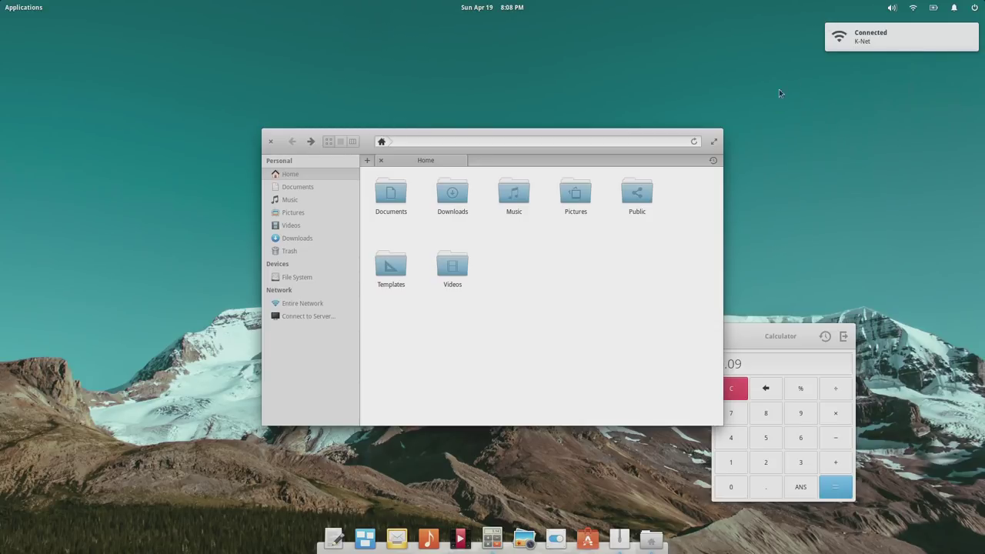
pyautogui.click(830, 28)
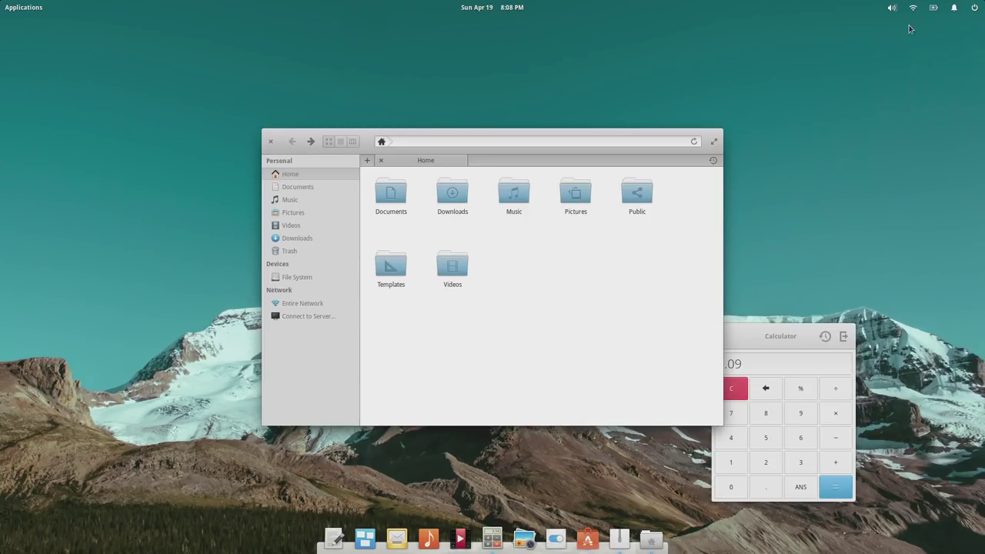
pyautogui.click(955, 7)
pyautogui.click(955, 7)
pyautogui.click(954, 7)
# - Close the notifications list and browse the Music and Downloads folders from Home
pyautogui.click(984, 8)
pyautogui.click(955, 8)
pyautogui.click(519, 301)
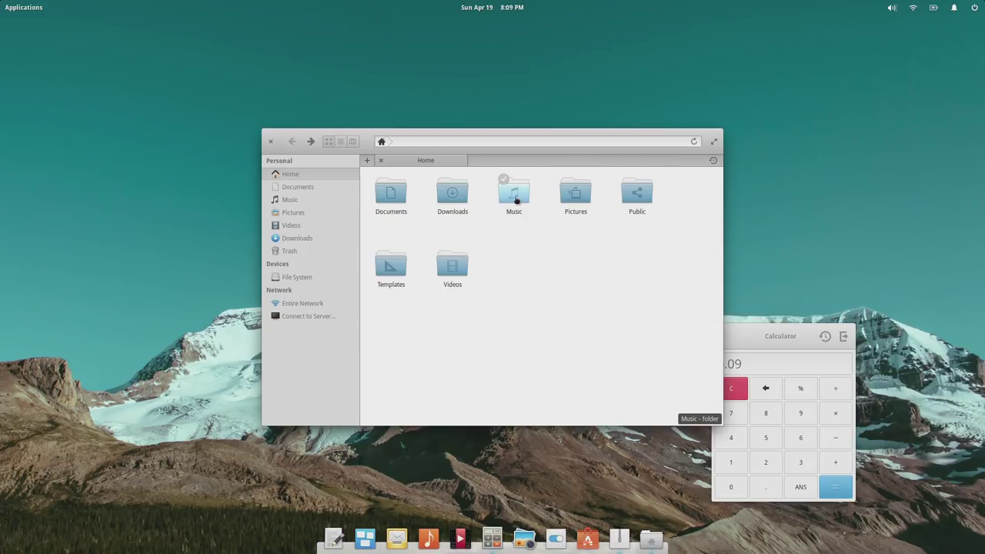
pyautogui.click(512, 194)
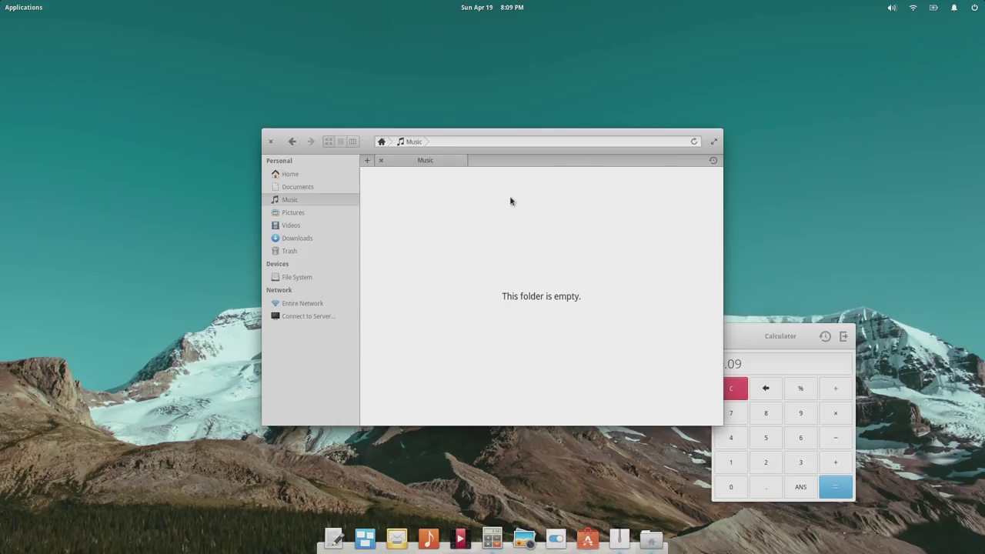
pyautogui.click(292, 142)
pyautogui.click(441, 206)
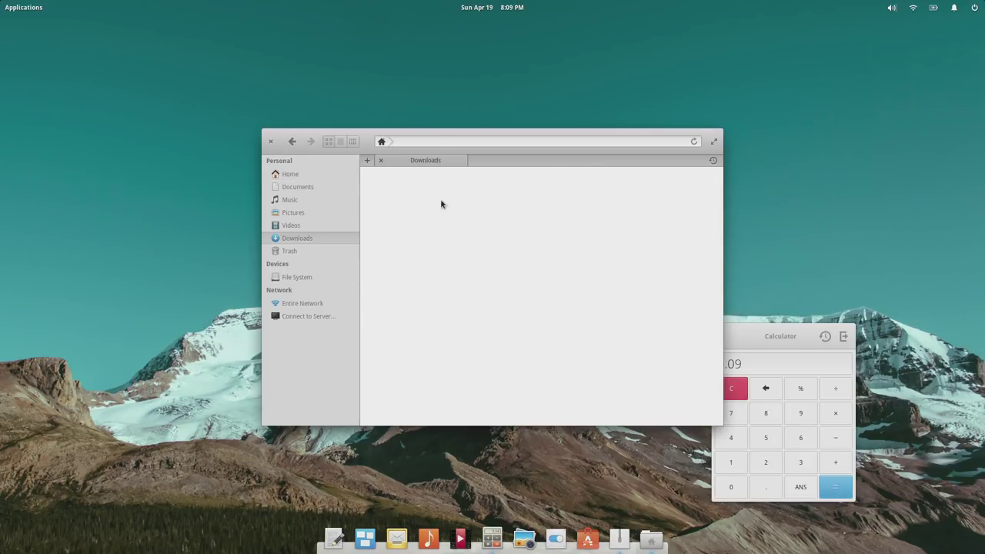
pyautogui.click(292, 143)
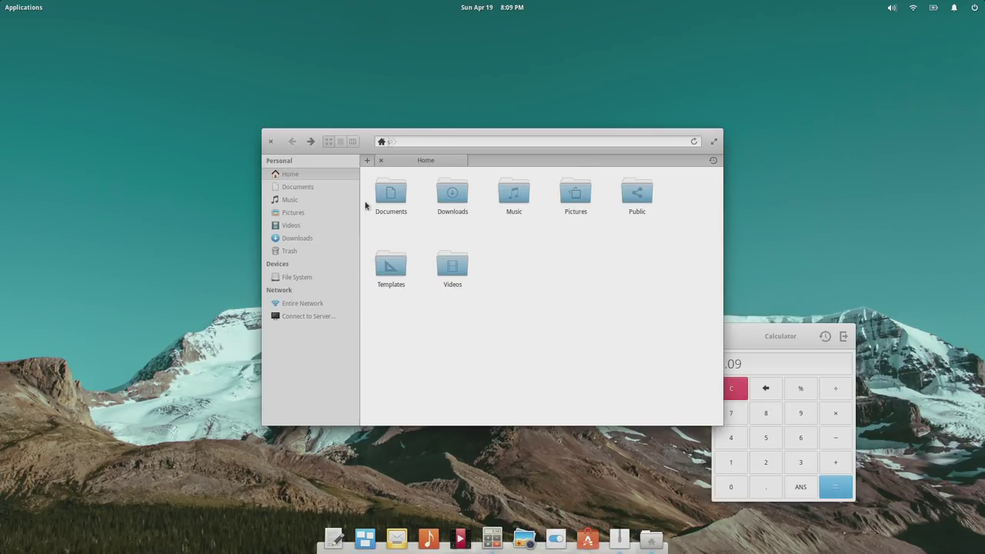
# - Create an empty file named 'new file' in Documents and open it in Scratch
pyautogui.click(389, 202)
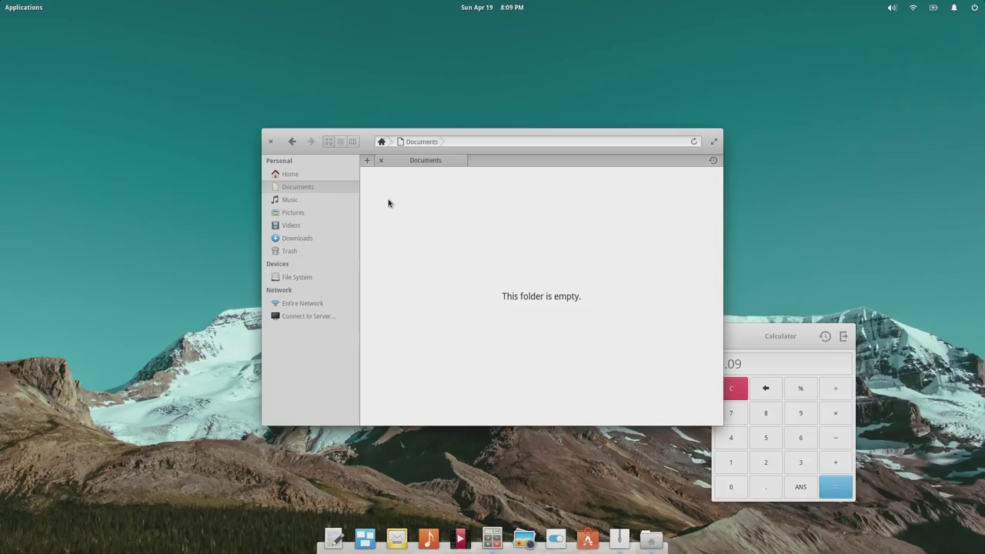
pyautogui.rightClick(388, 202)
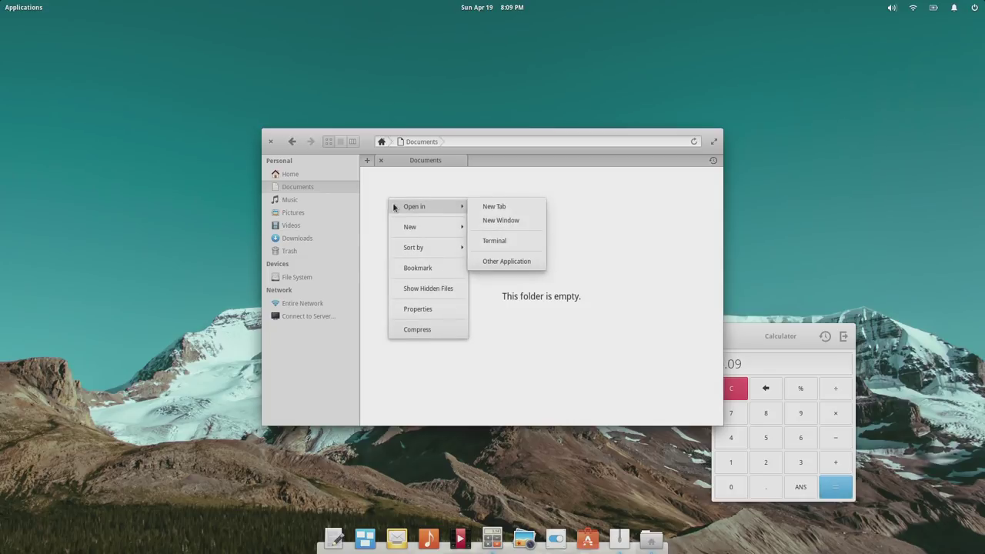
pyautogui.moveTo(429, 229)
pyautogui.click(490, 241)
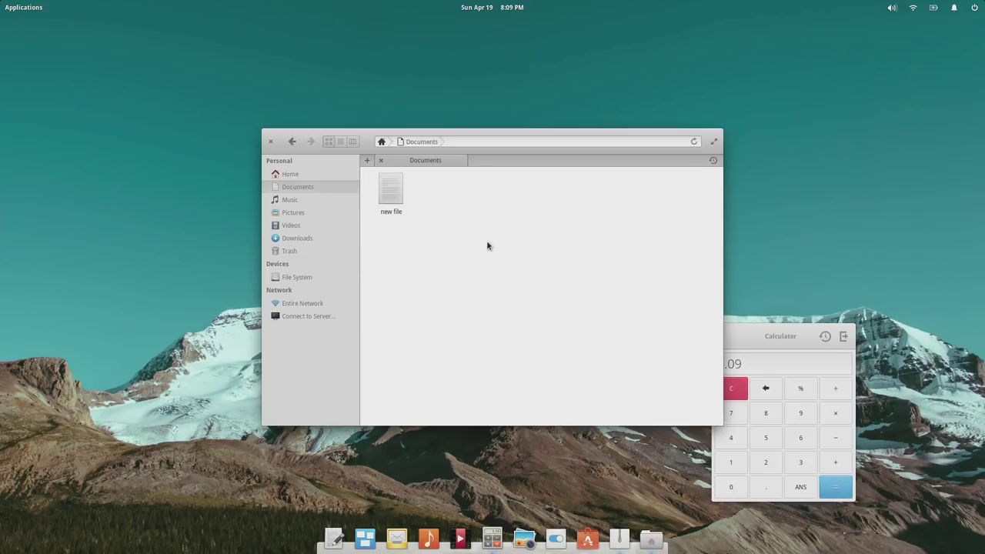
pyautogui.doubleClick(390, 199)
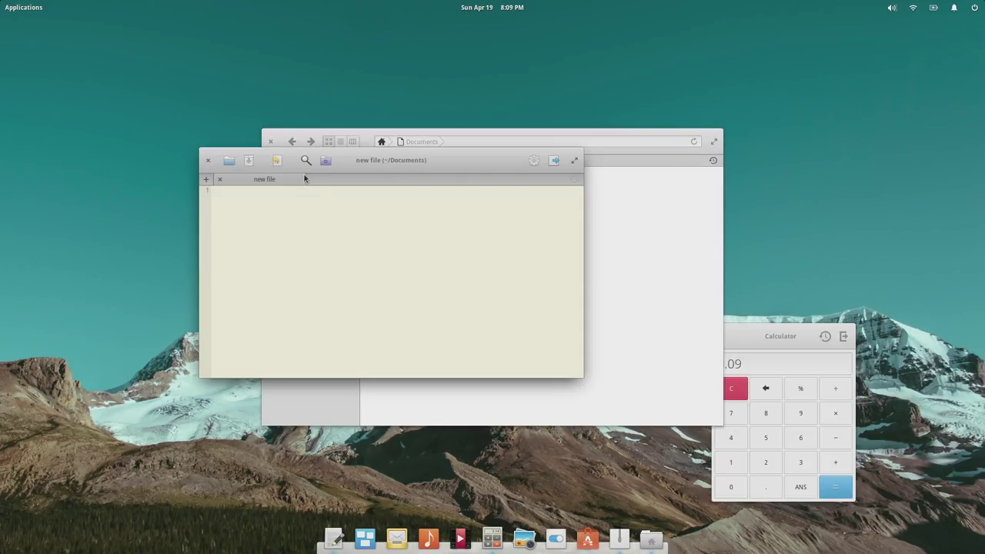
# - Open and close Scratch's Preferences twice from the gear menu
pyautogui.click(538, 160)
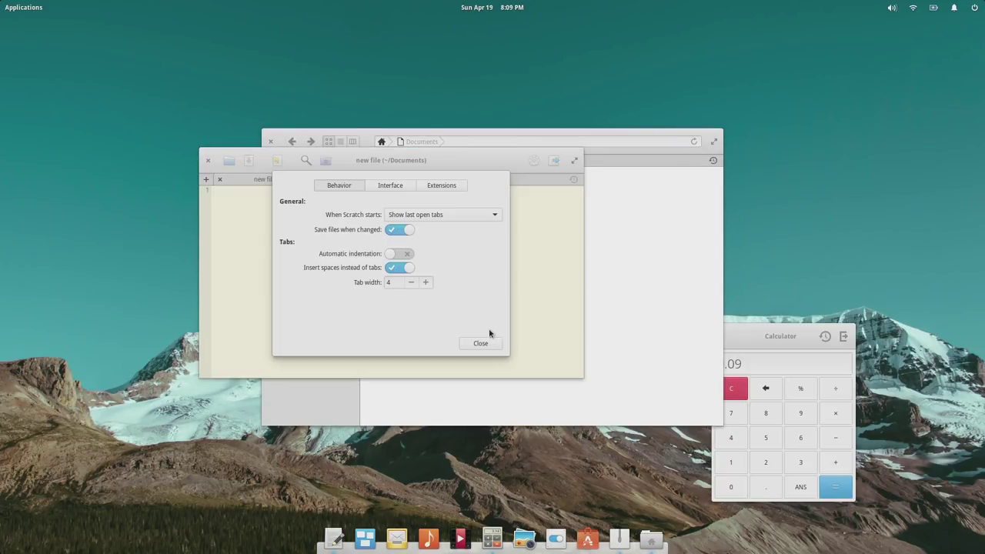
pyautogui.click(484, 345)
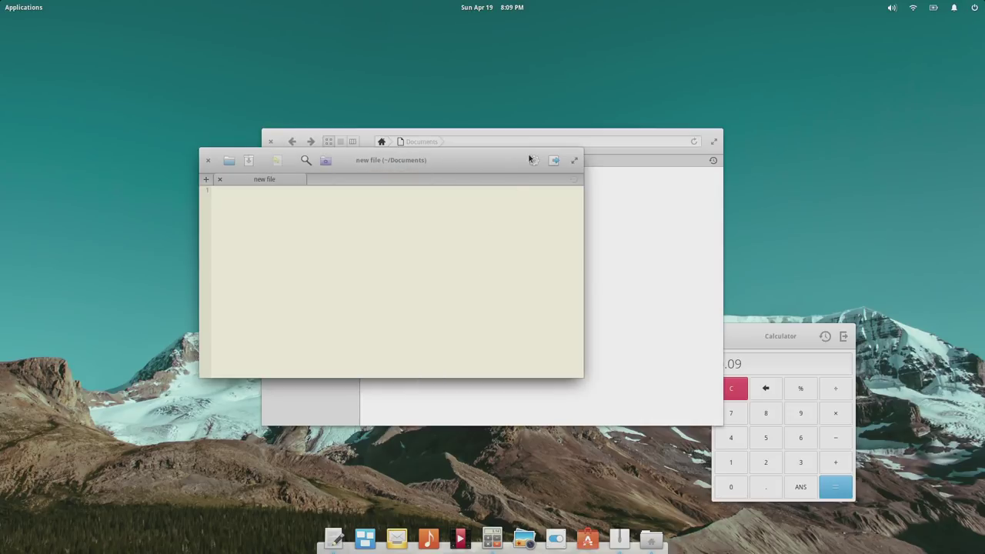
pyautogui.click(531, 159)
pyautogui.click(529, 212)
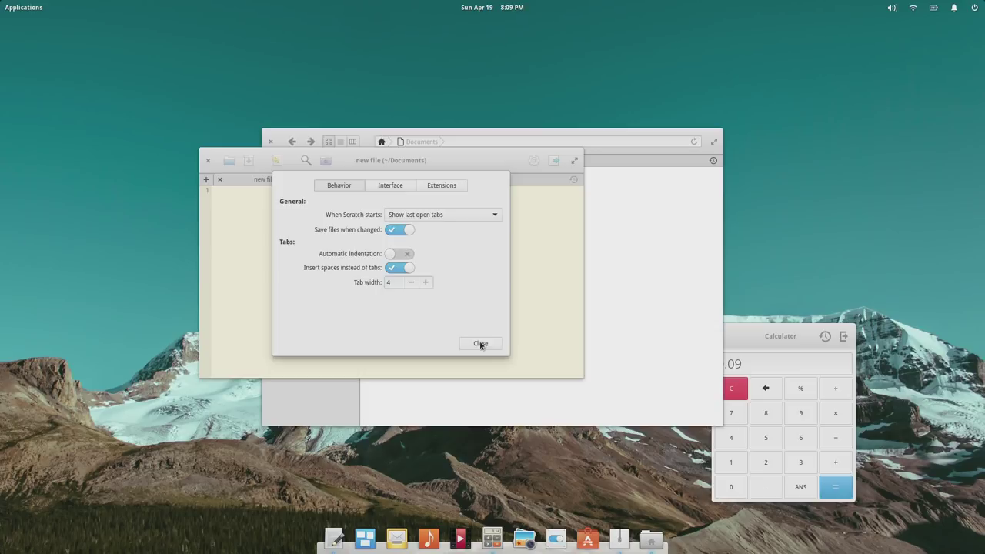
pyautogui.click(481, 344)
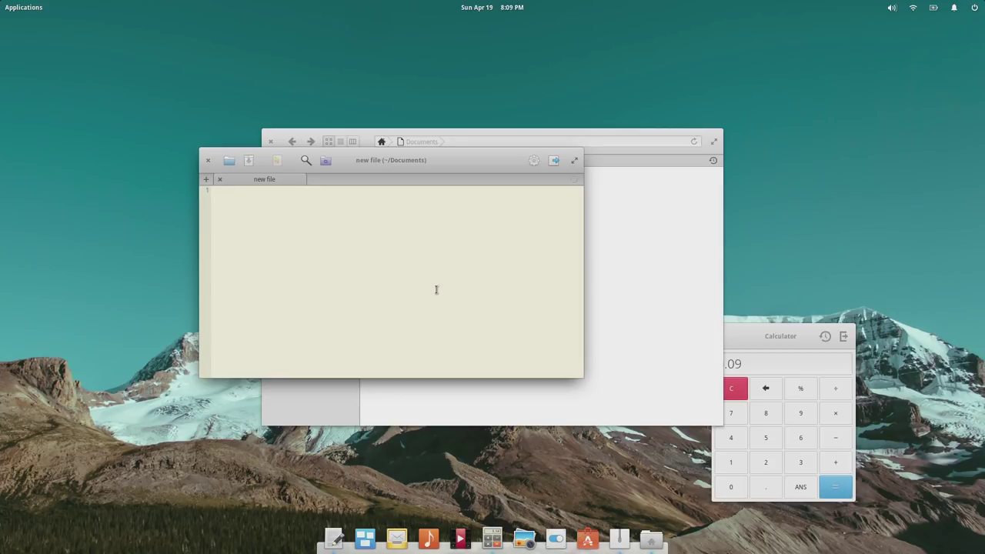
# - Type 'asd', move the editor window down and left, and close it
pyautogui.write('asd')
pyautogui.moveTo(359, 163); pyautogui.dragTo(333, 240)
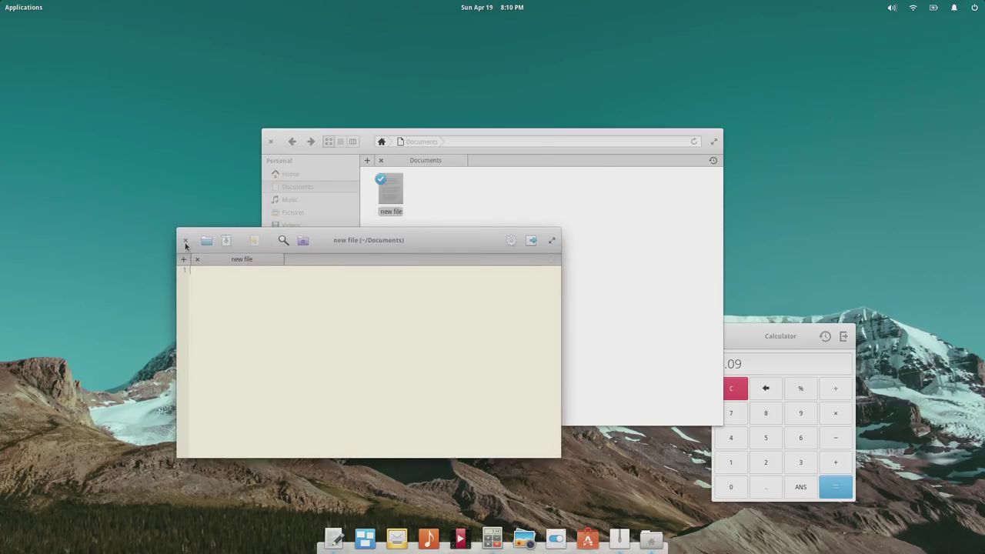
pyautogui.click(186, 241)
# - Open and close 'new file' in Scratch twice, then close Files and Calculator
pyautogui.click(383, 235)
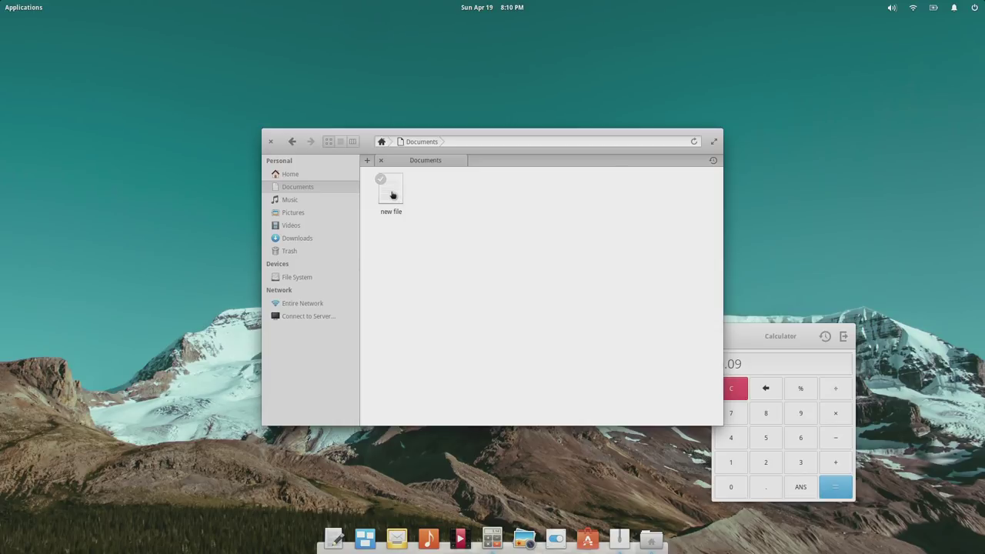
pyautogui.doubleClick(392, 195)
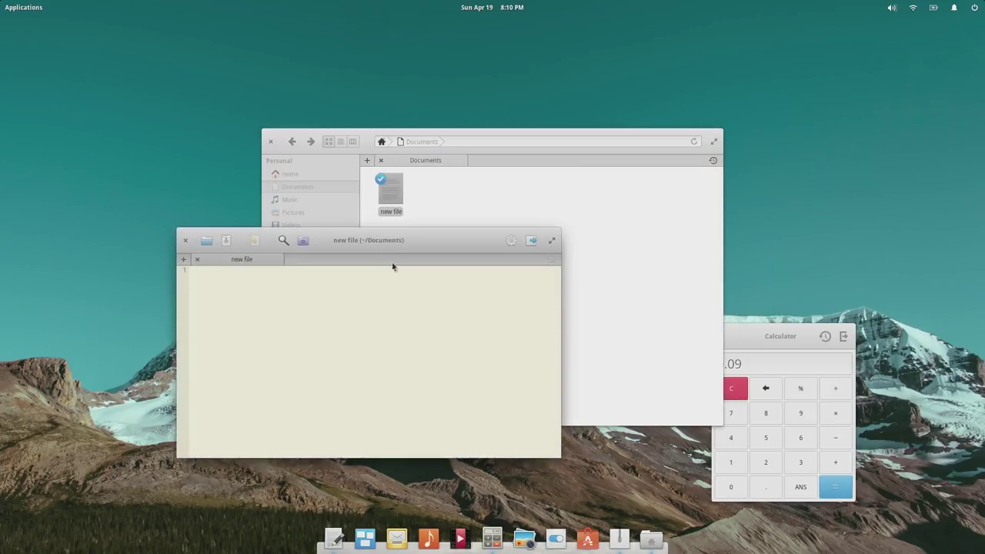
pyautogui.click(185, 243)
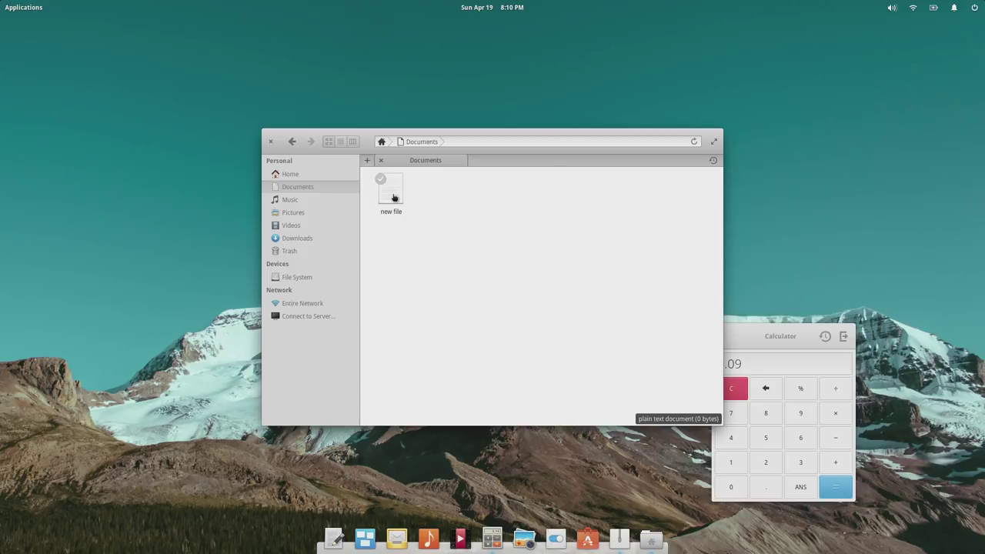
pyautogui.click(387, 194)
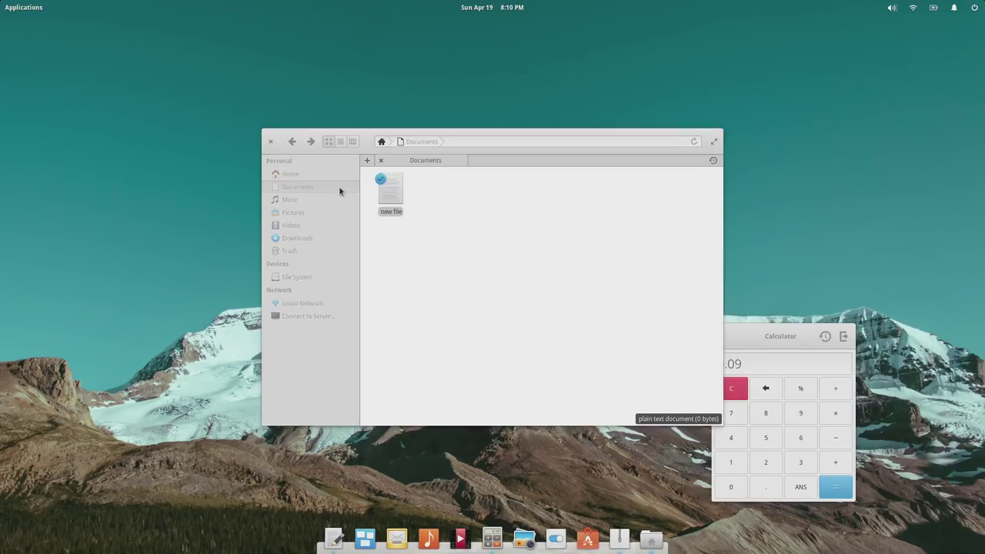
pyautogui.click(184, 241)
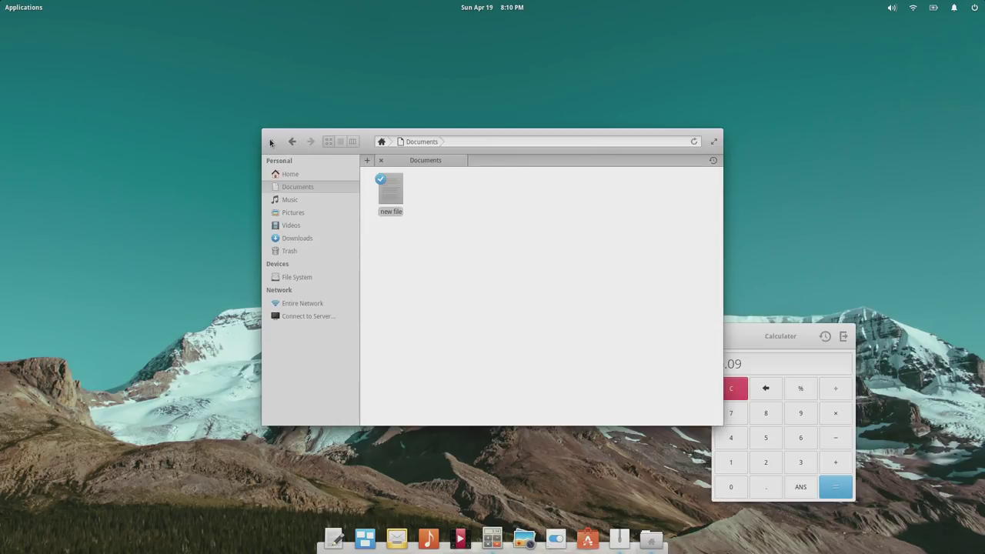
pyautogui.click(270, 142)
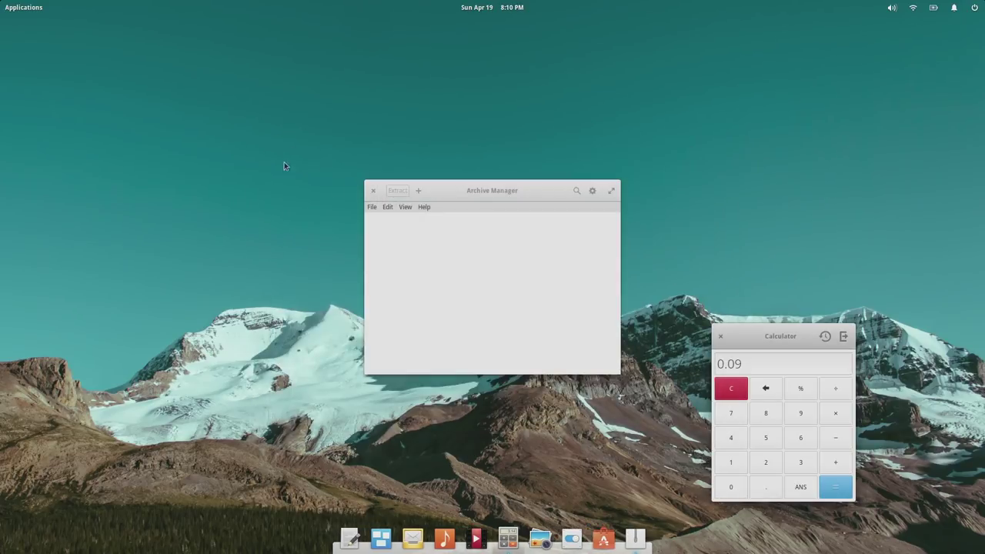
pyautogui.click(717, 337)
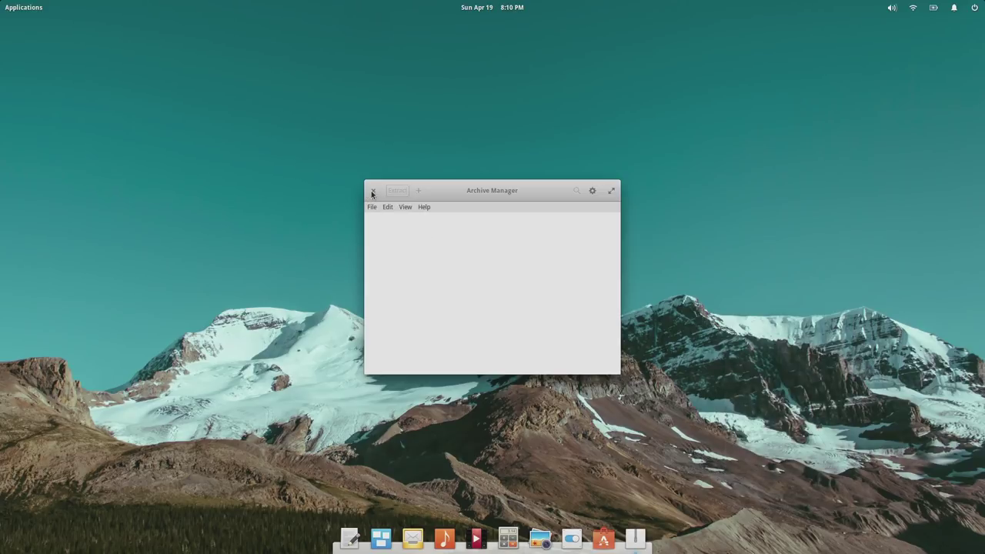
# - Close Archive Manager, then briefly open and dismiss the Applications menu
pyautogui.click(371, 193)
pyautogui.click(17, 6)
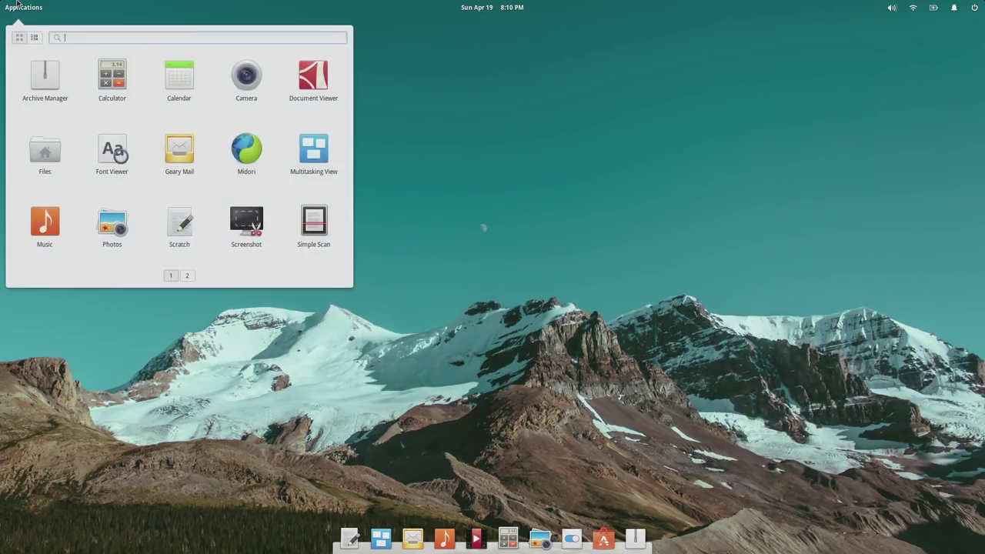
pyautogui.click(23, 7)
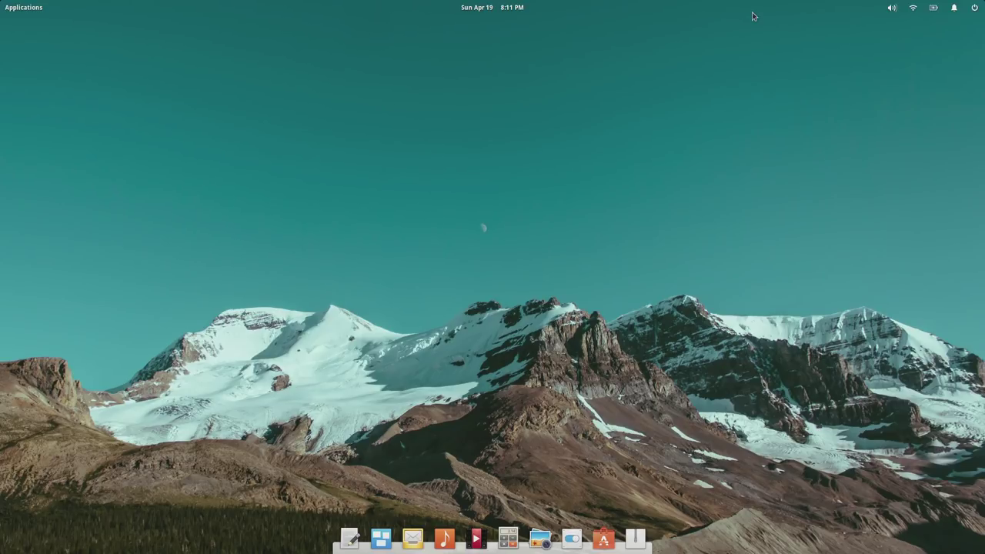
# - Peek at the calendar and Applications menu, put Multitasking View first in the dock, and launch Scratch
pyautogui.click(502, 6)
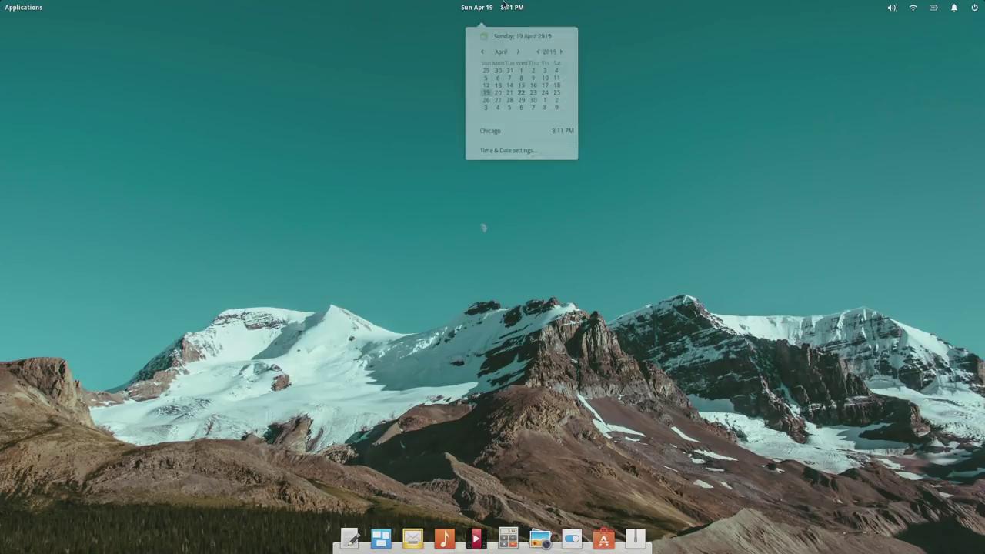
pyautogui.click(500, 7)
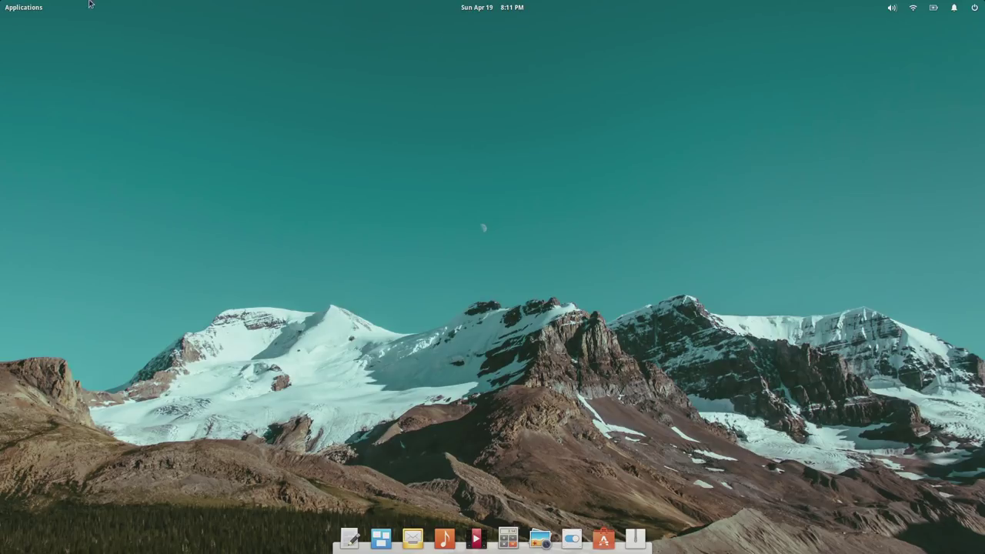
pyautogui.click(38, 7)
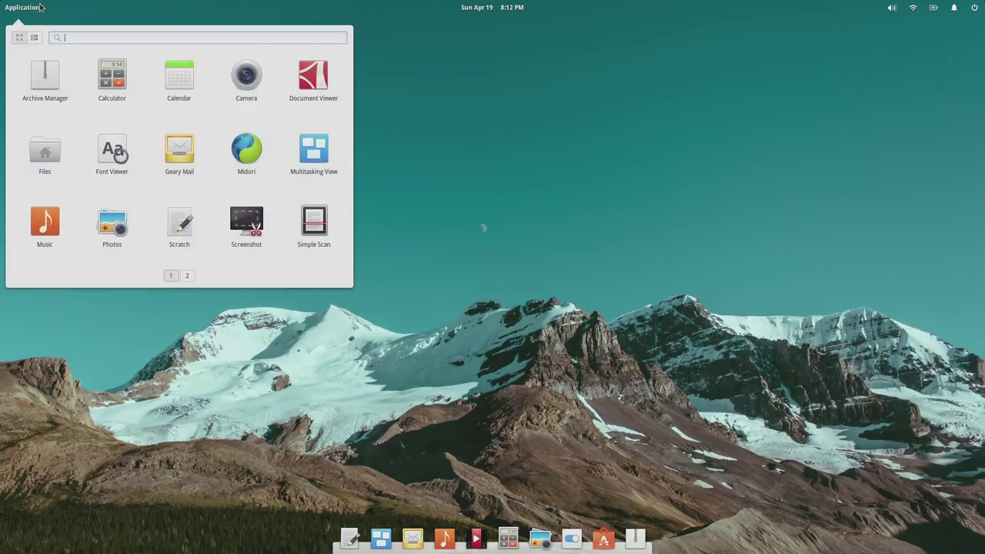
pyautogui.click(450, 289)
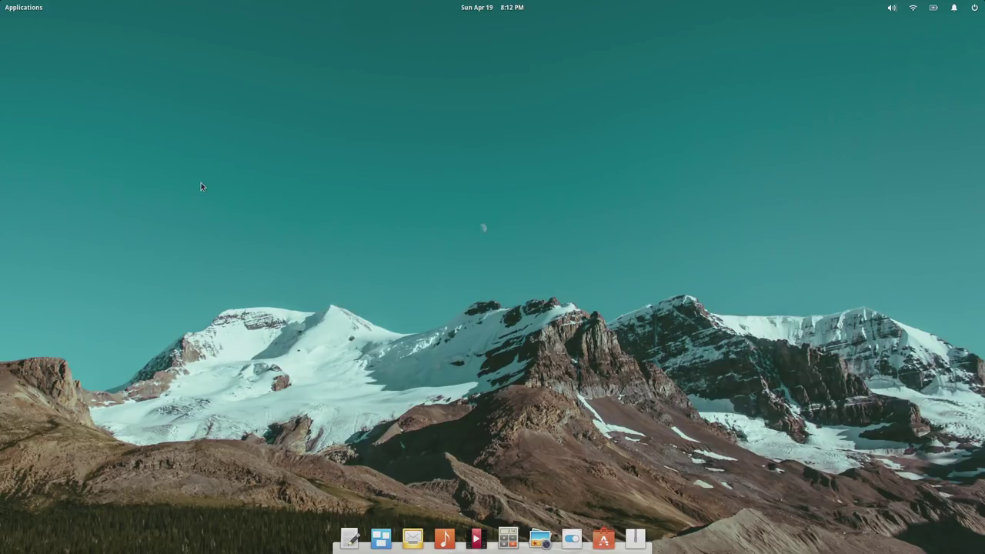
pyautogui.moveTo(380, 538); pyautogui.dragTo(348, 545)
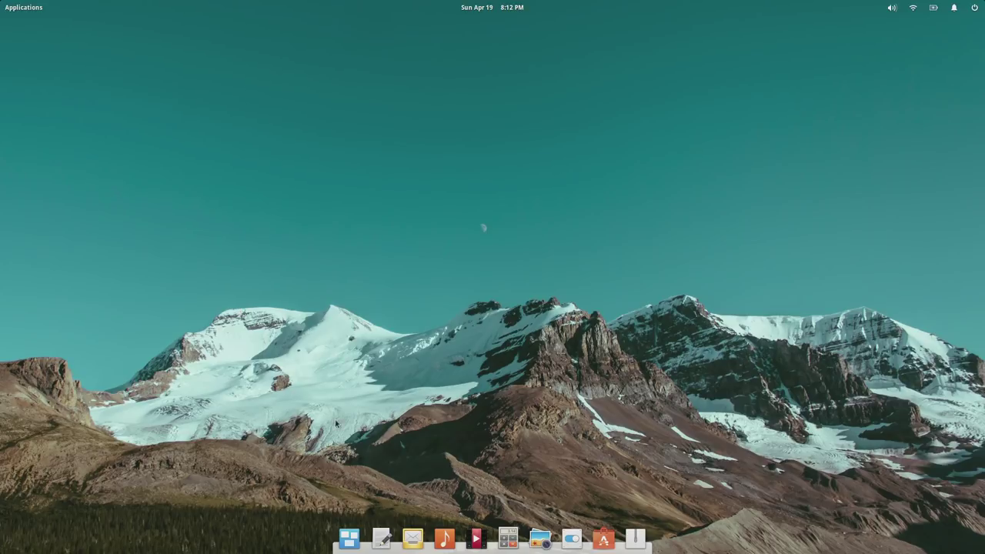
pyautogui.click(381, 531)
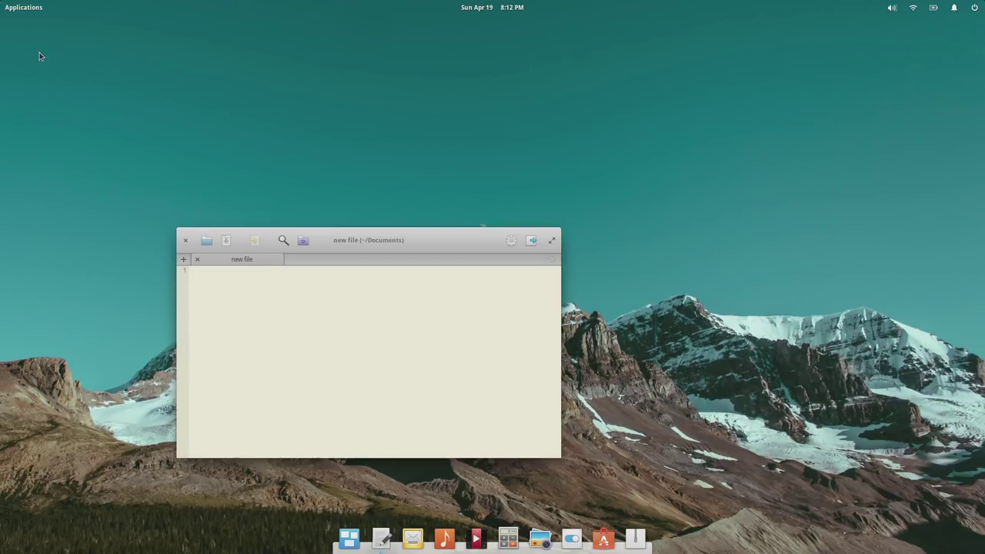
# - Launch Calculator and move it onto its own new workspace in Multitasking View
pyautogui.click(19, 9)
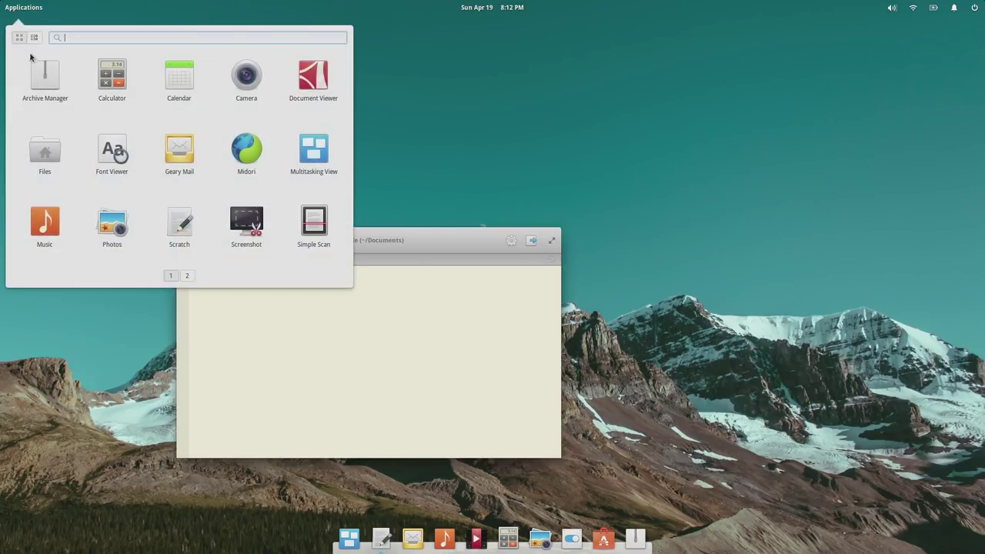
pyautogui.click(107, 78)
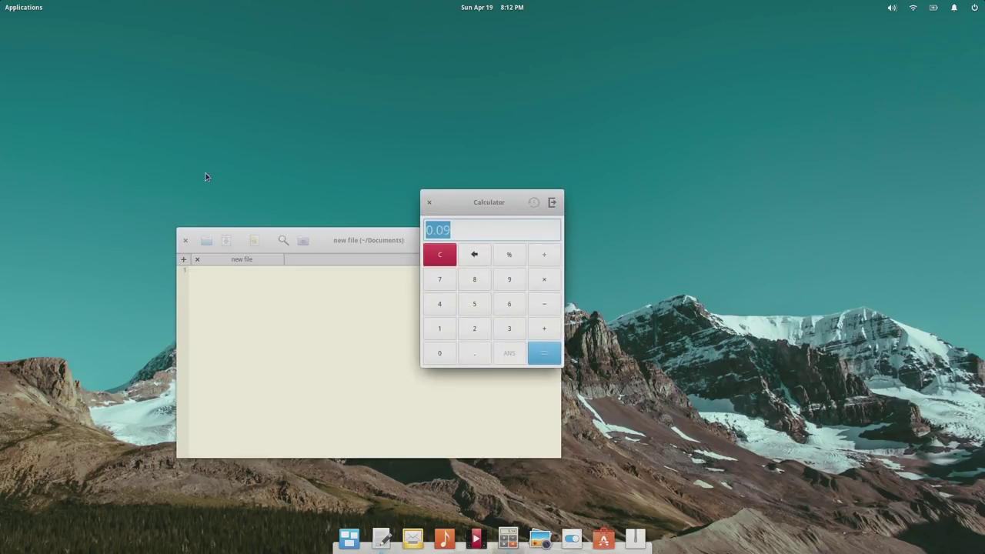
pyautogui.click(349, 538)
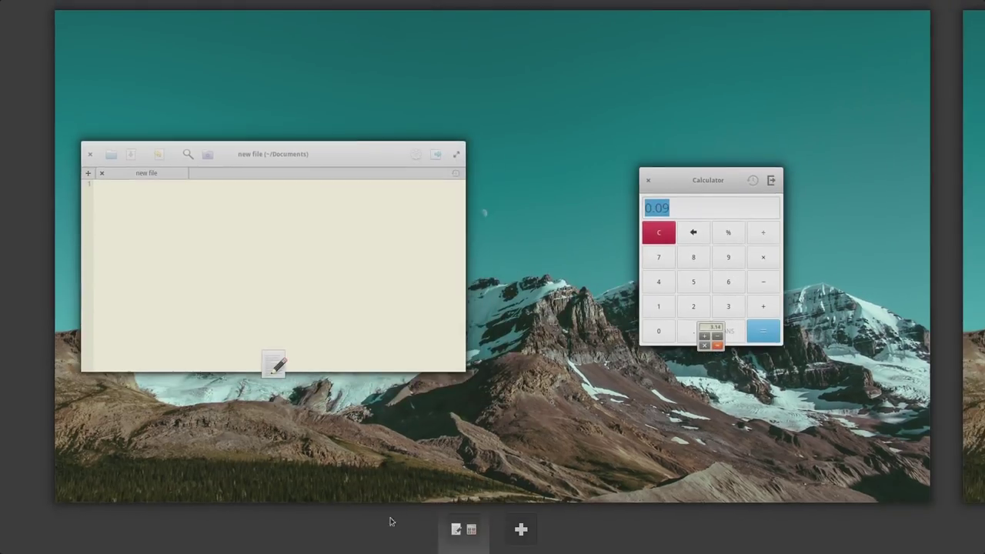
pyautogui.moveTo(777, 260); pyautogui.dragTo(962, 280)
pyautogui.click(954, 312)
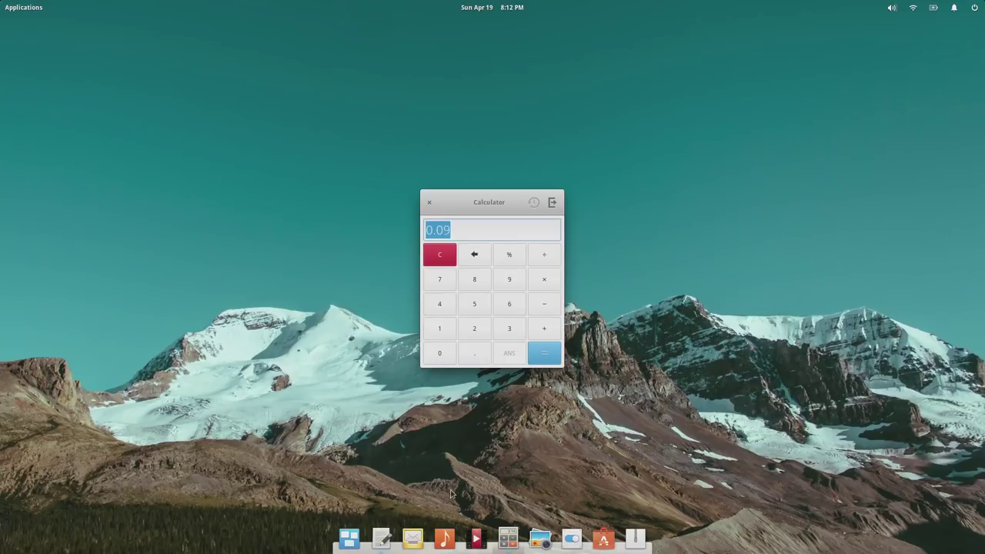
# - Switch to the empty new workspace and open the Applications menu
pyautogui.click(348, 538)
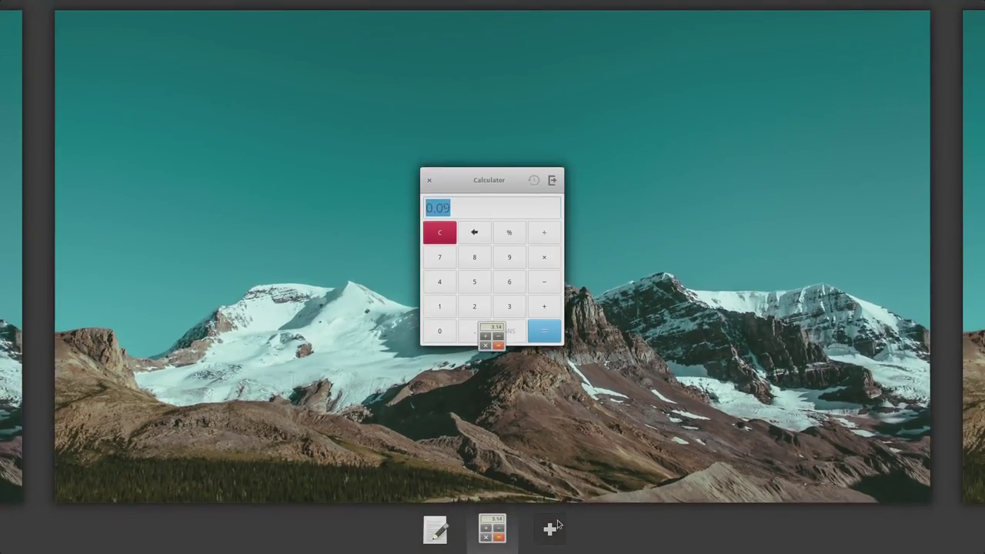
pyautogui.click(554, 527)
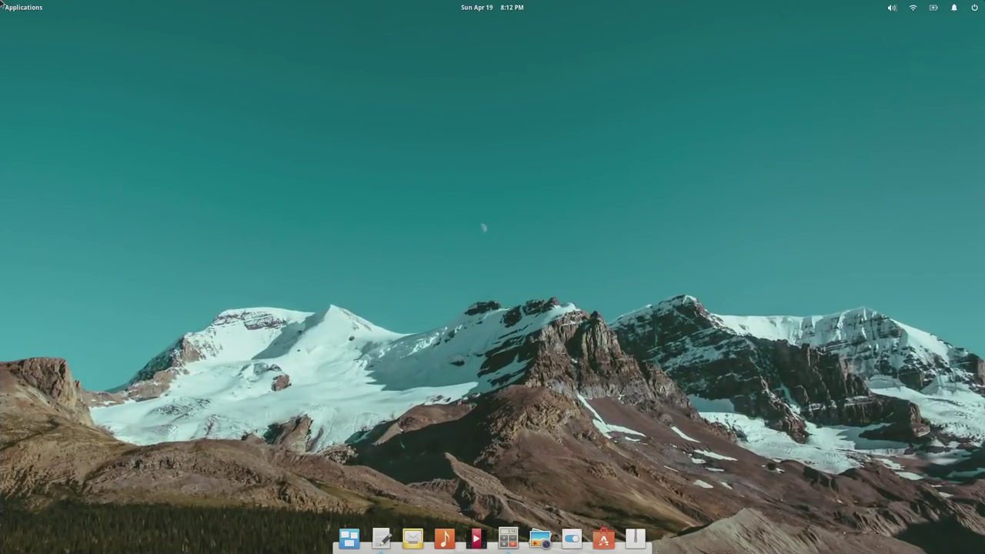
pyautogui.click(2, 4)
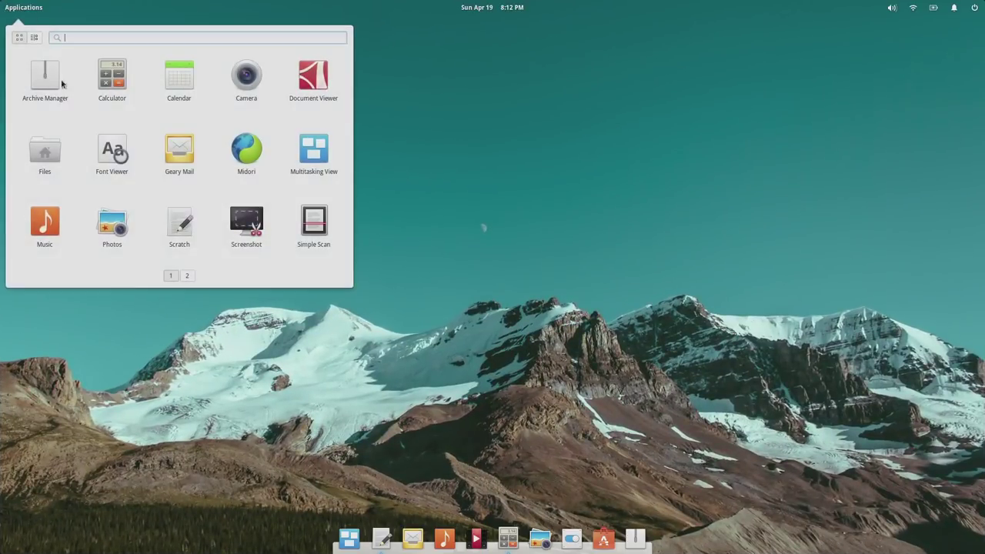
# - Launch Camera, close its window, and show the workspace overview of the empty workspace
pyautogui.click(245, 77)
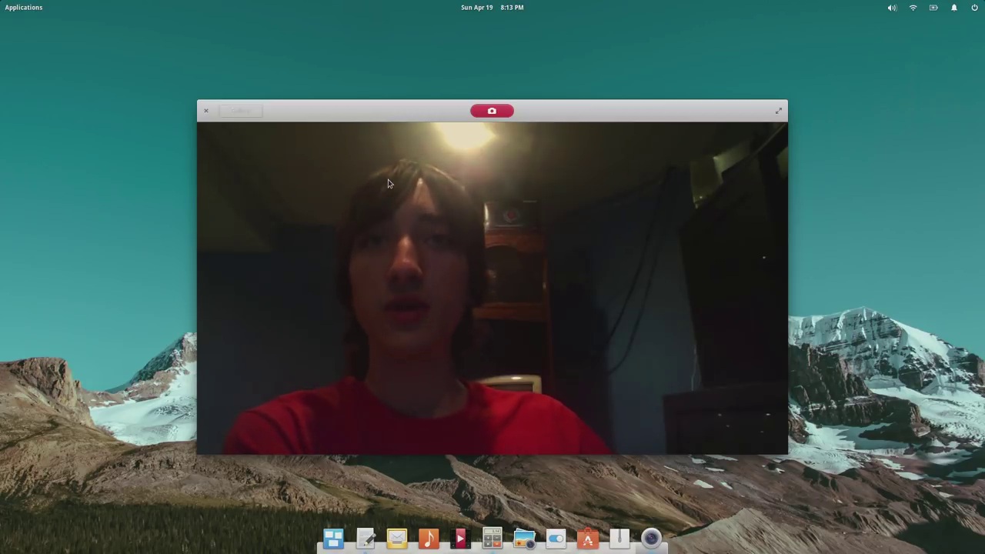
pyautogui.click(204, 112)
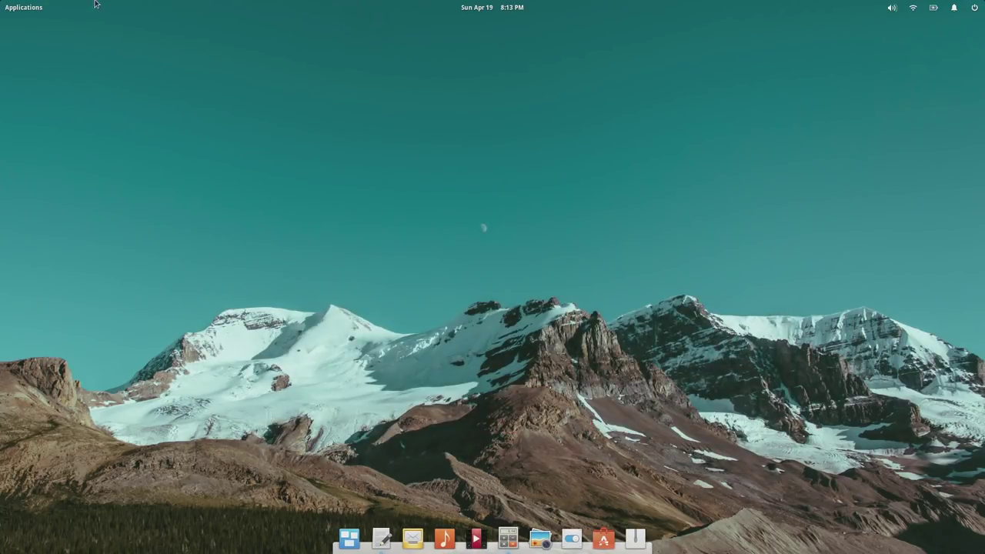
pyautogui.click(350, 539)
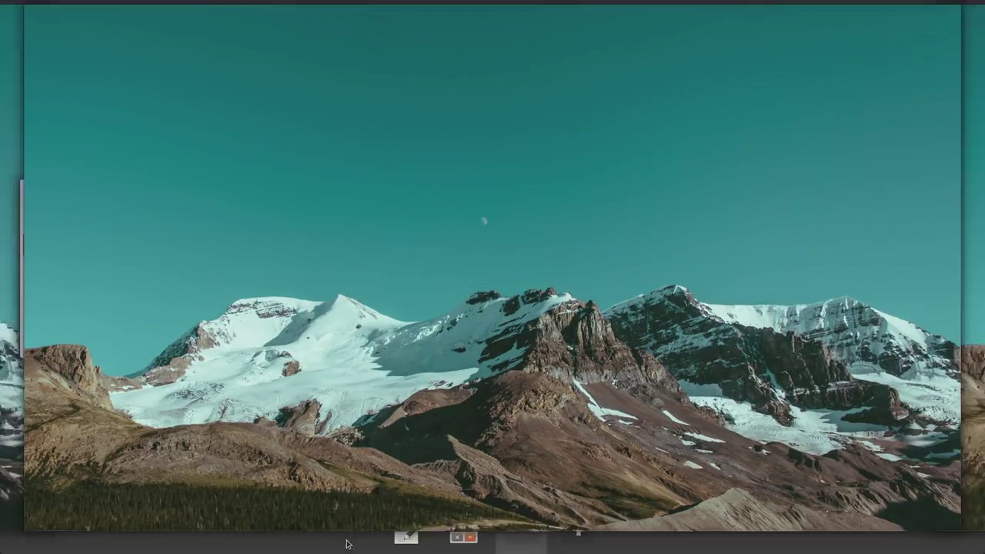
# - Select the Scratch workspace in Multitasking View and return to its desktop at full size
pyautogui.click(408, 529)
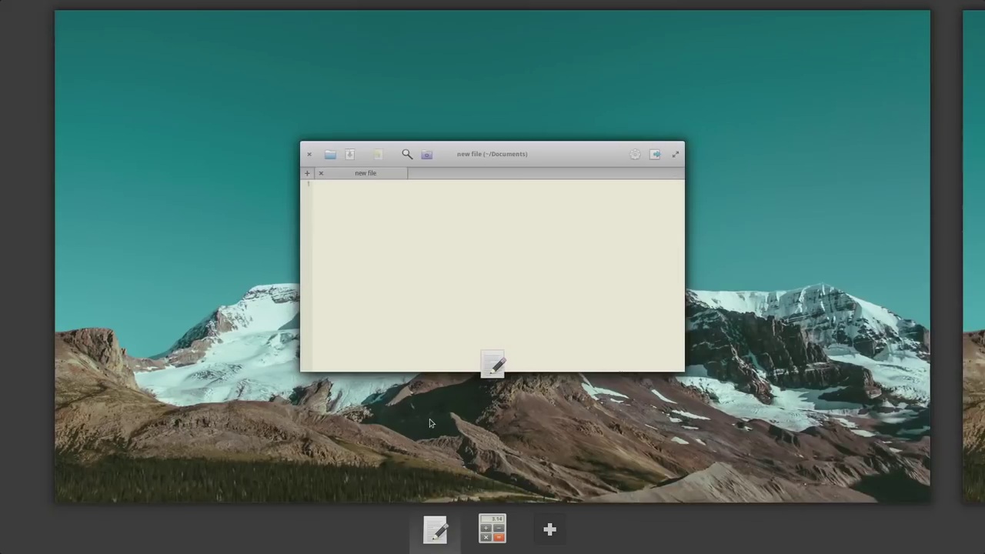
pyautogui.click(429, 419)
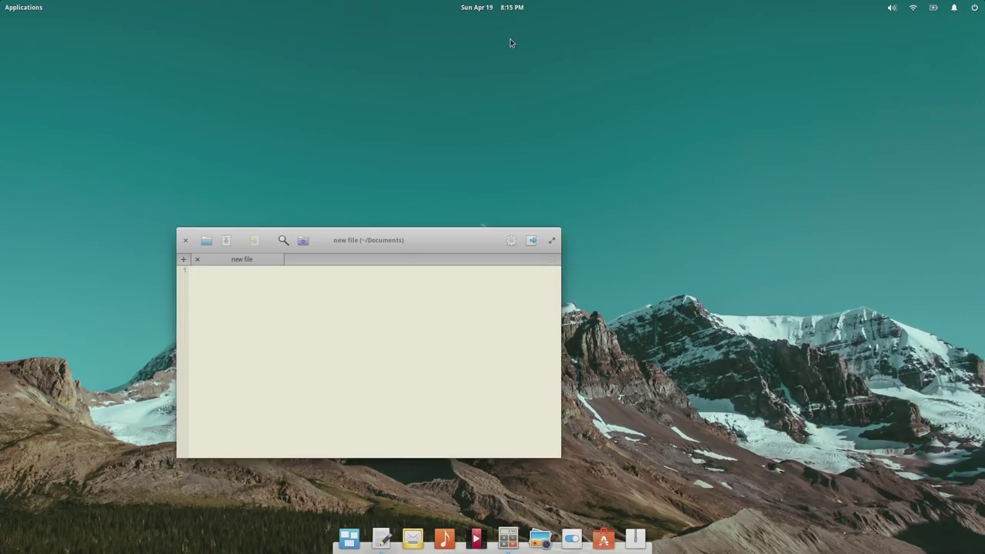
# - Toggle the panel clock's calendar open and closed twice
pyautogui.click(491, 9)
pyautogui.click(490, 9)
pyautogui.click(489, 10)
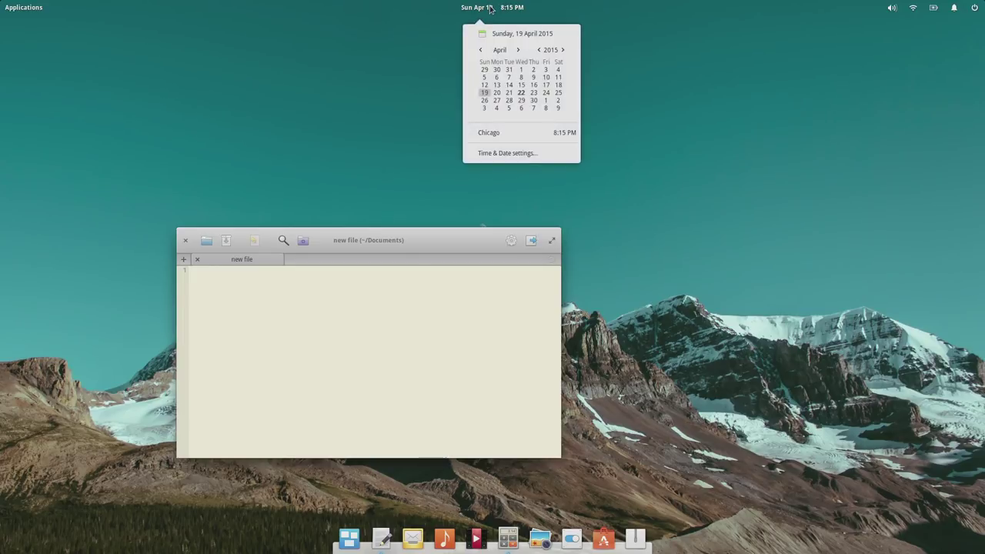
pyautogui.click(489, 9)
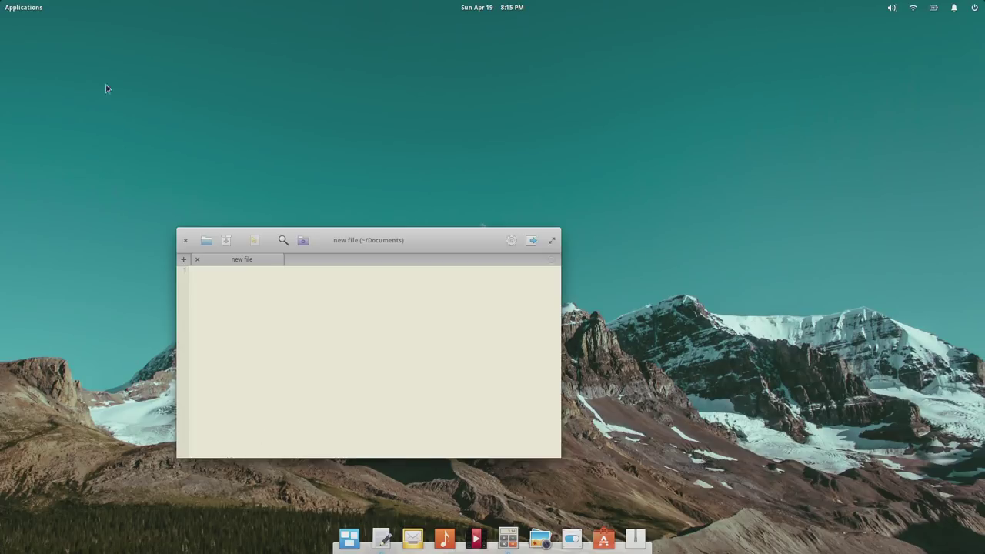
# - Open the Applications launcher and switch it to category view
pyautogui.click(36, 7)
pyautogui.click(36, 7)
pyautogui.click(36, 7)
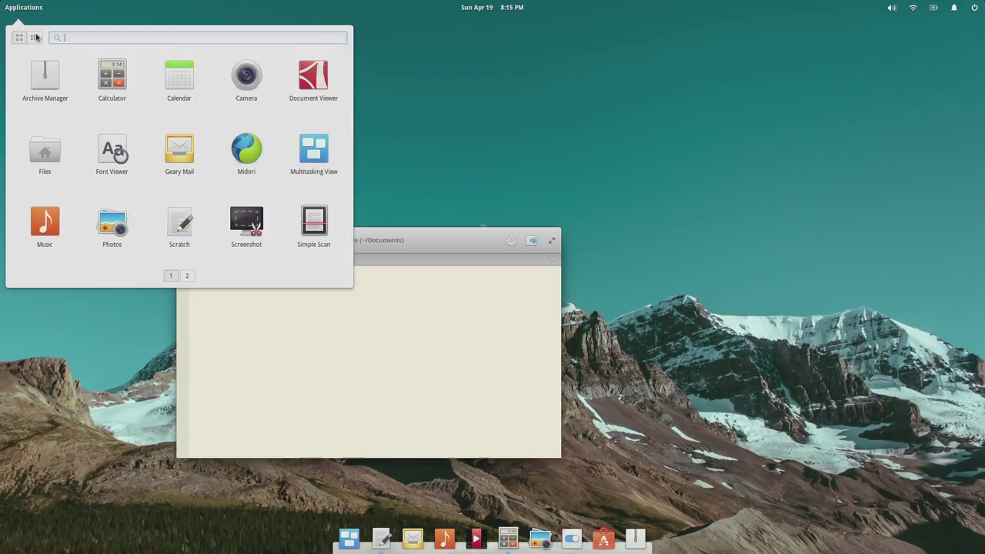
pyautogui.click(35, 37)
# - Set the launcher back to grid view, close it, then visit the Calculator workspace and return to Scratch's
pyautogui.click(20, 37)
pyautogui.click(66, 404)
pyautogui.click(345, 537)
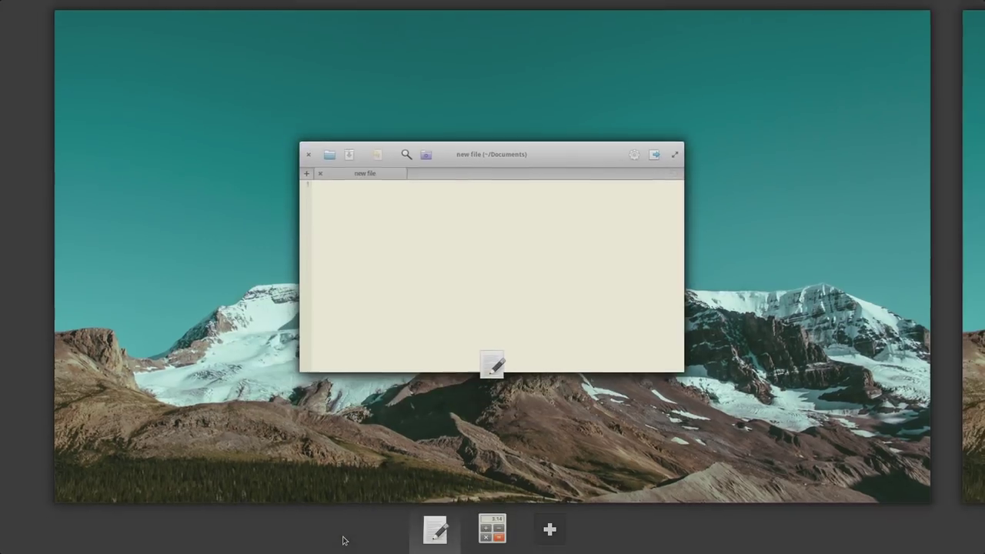
pyautogui.click(965, 384)
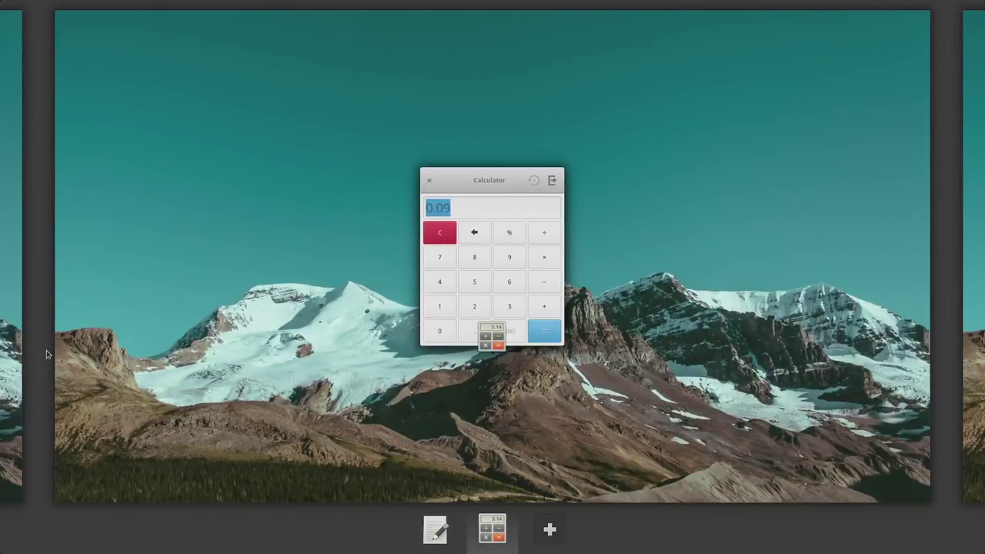
pyautogui.click(17, 356)
pyautogui.click(355, 370)
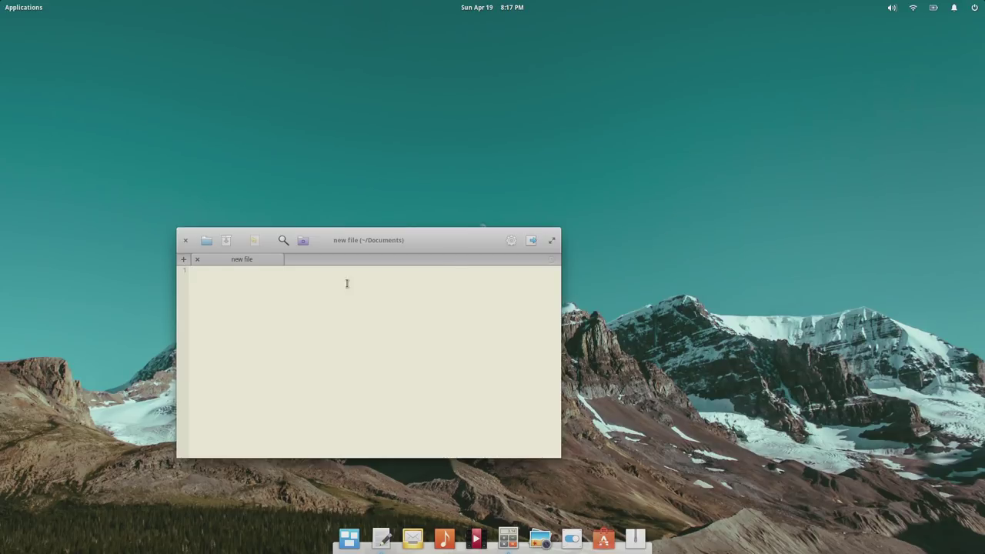
# - Close the Scratch editor window with its top-left close button
pyautogui.click(185, 241)
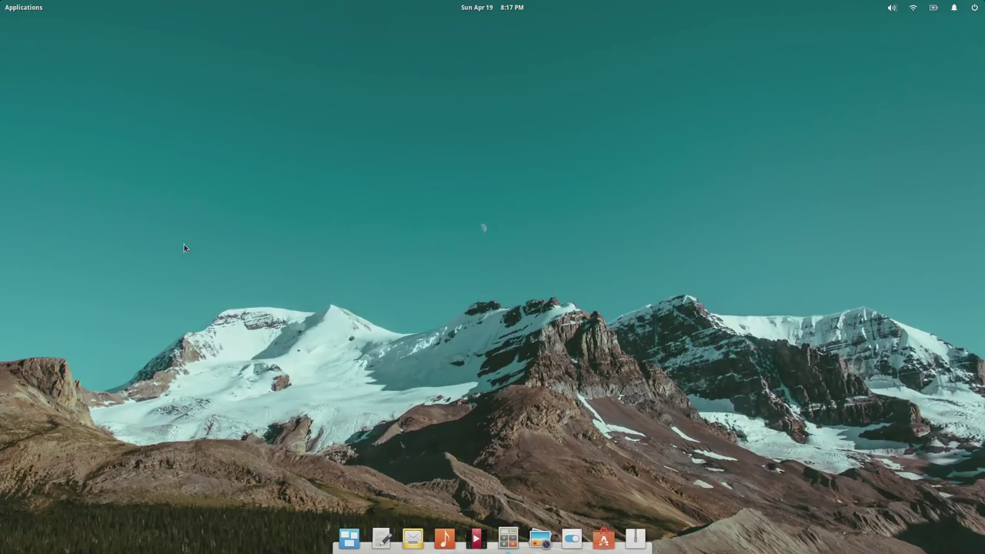